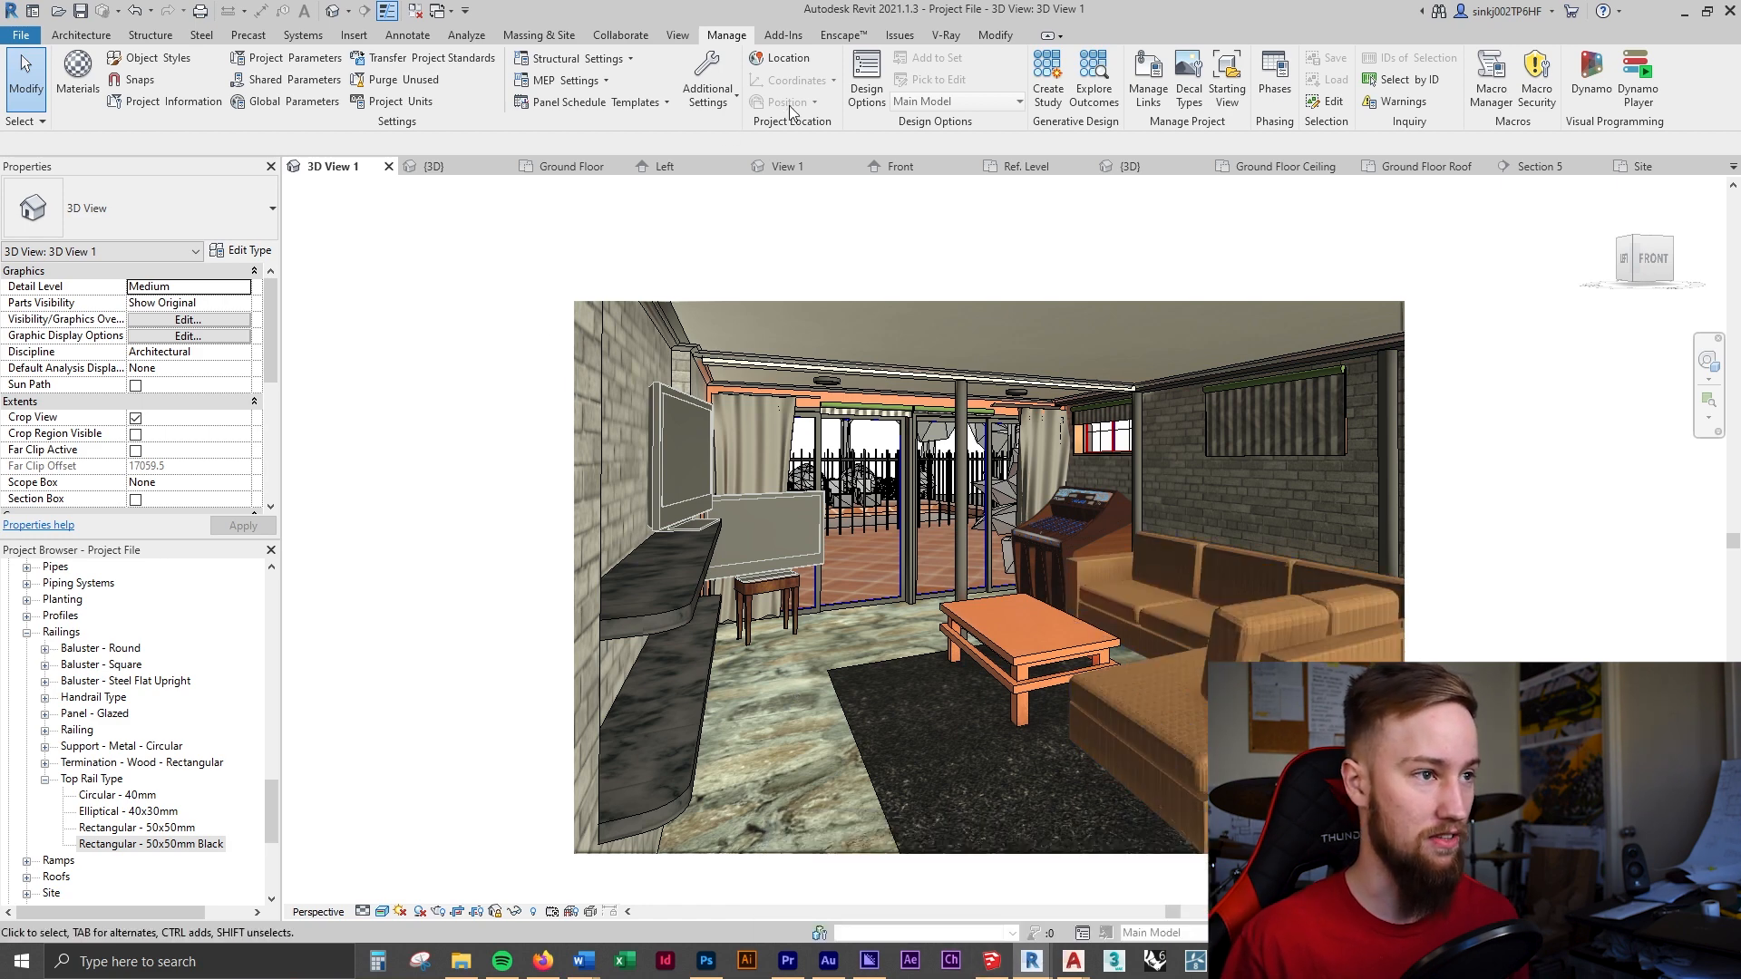
Switch from Revit to the Enscape render window of the project
click(861, 38)
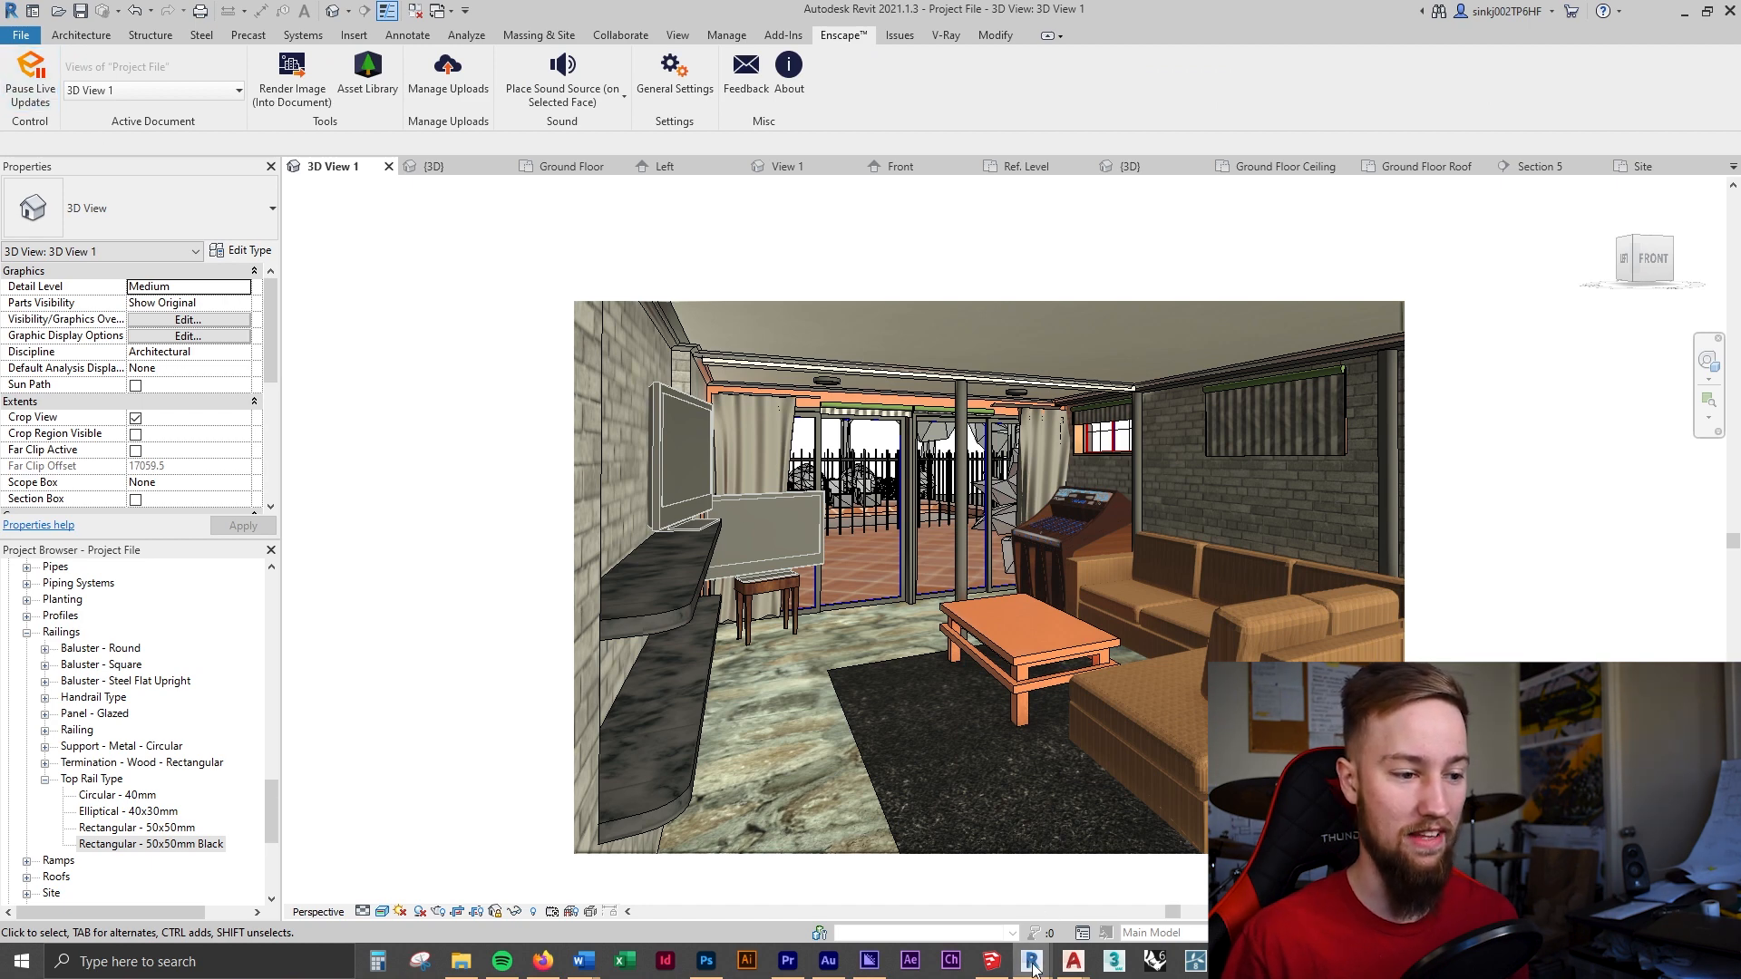
mouse_move(1032, 960)
click(1156, 910)
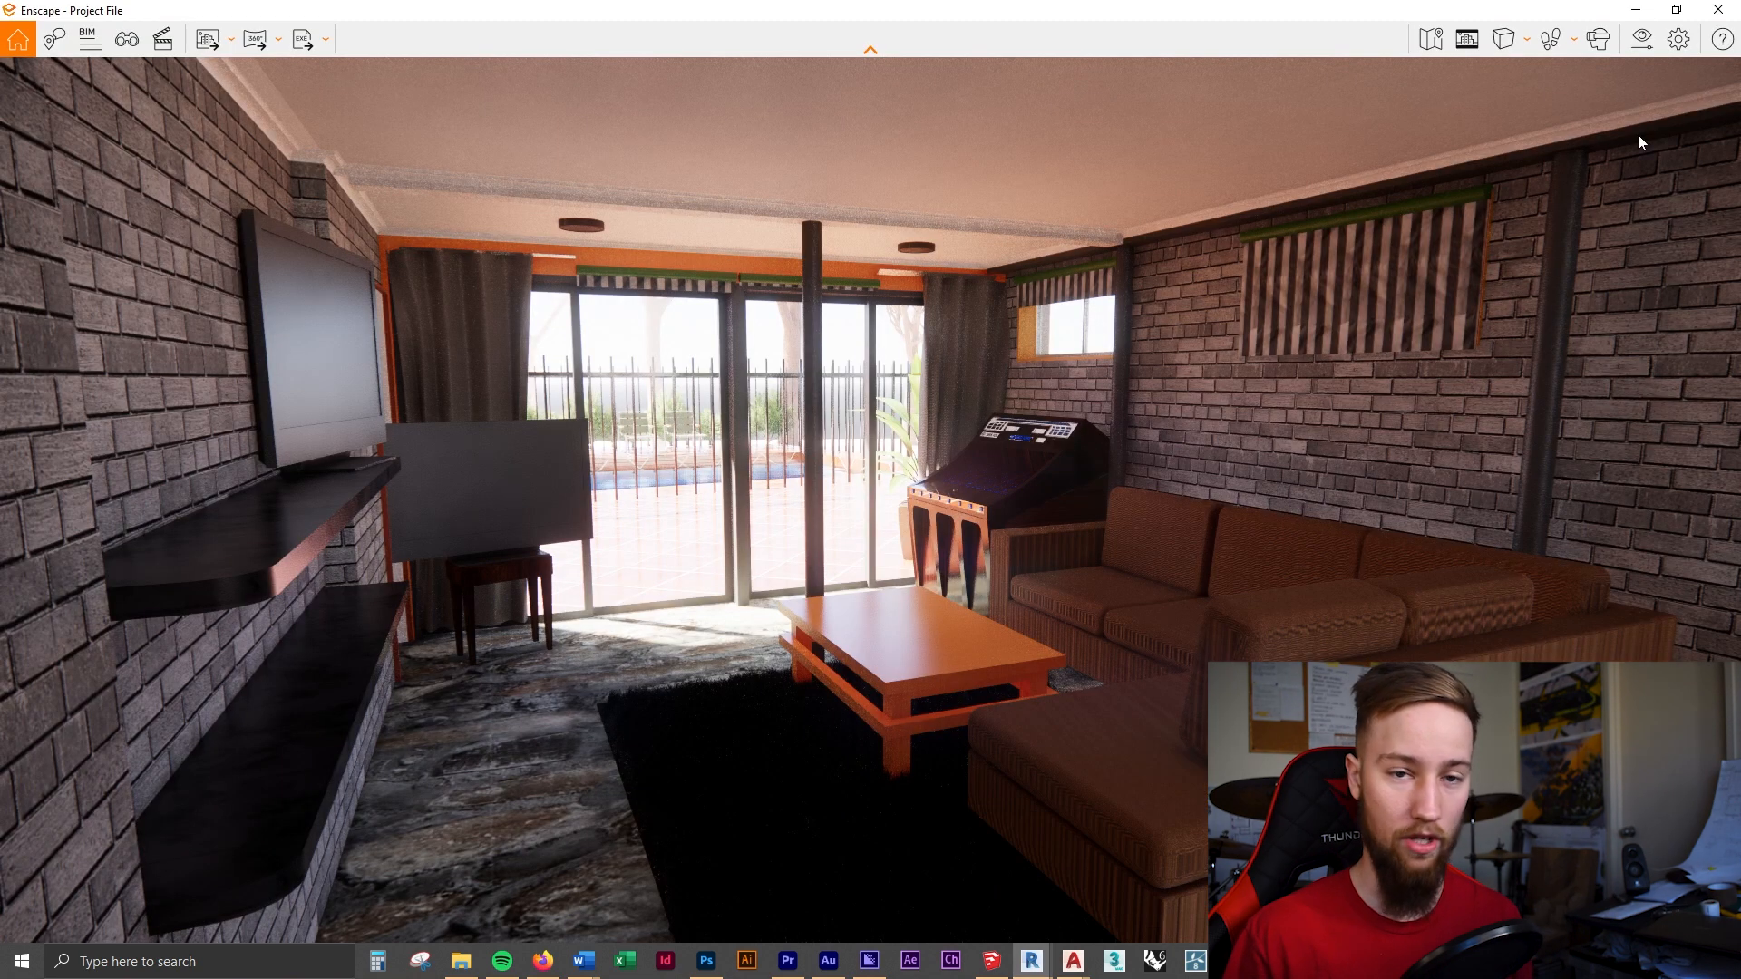
Review the renderer's customization, input, device and sound settings and close them unchanged
click(1679, 41)
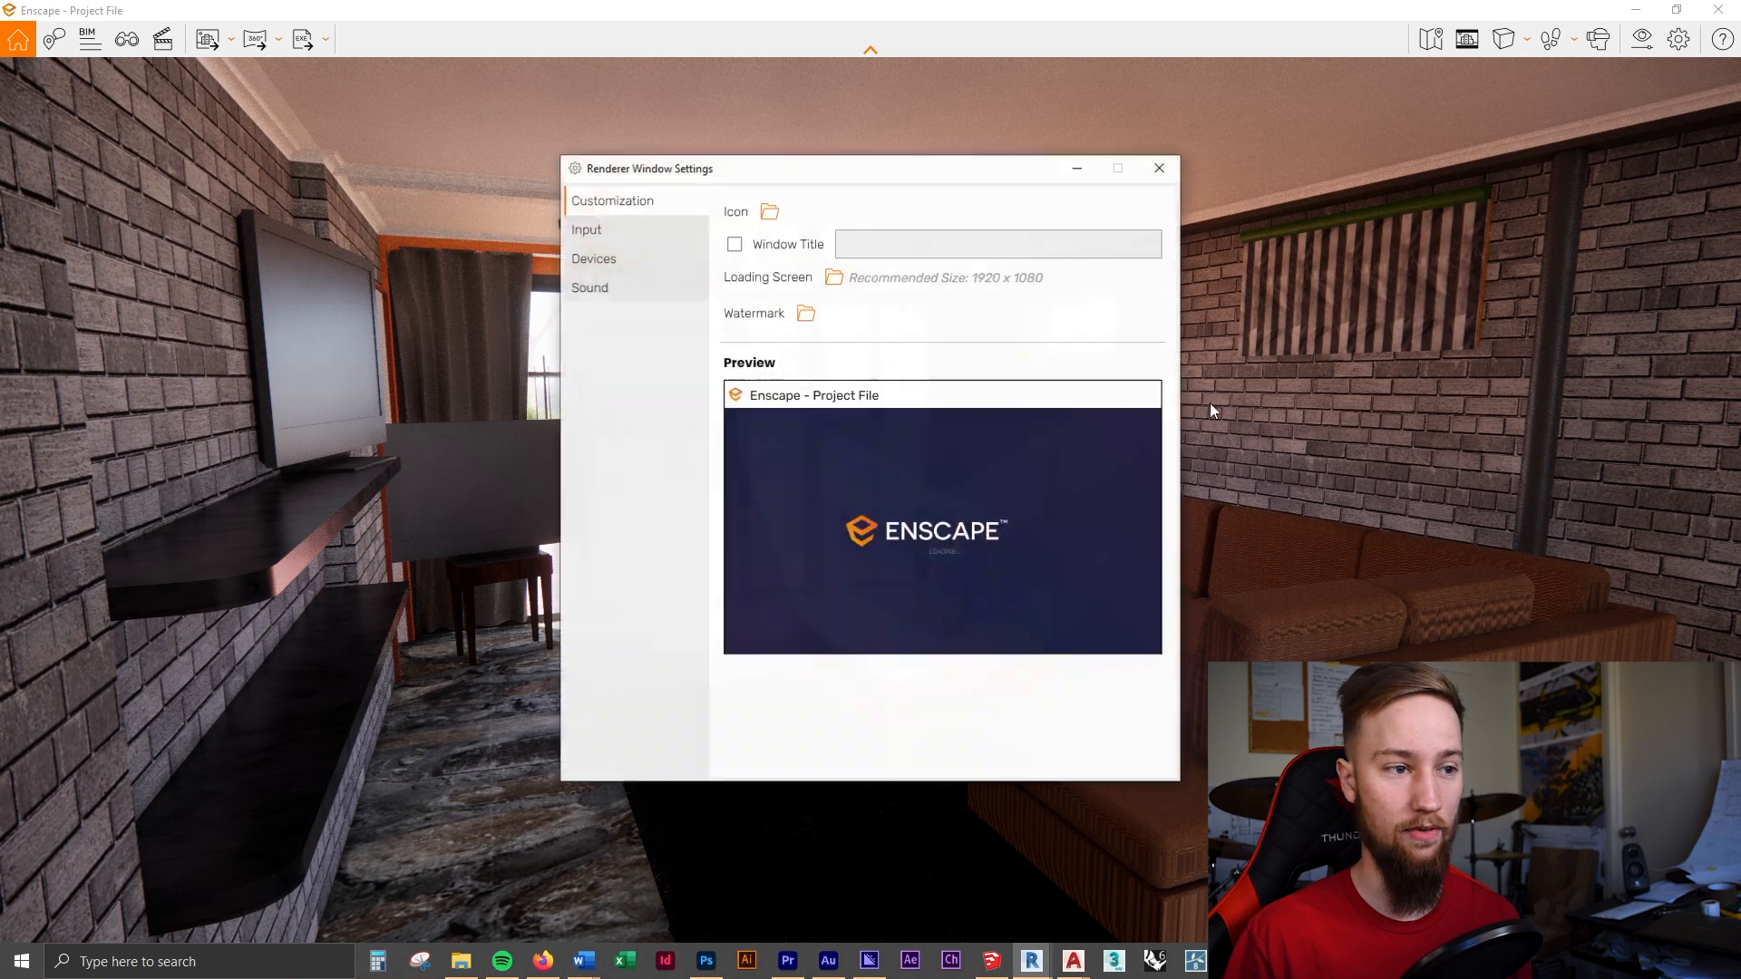
click(629, 236)
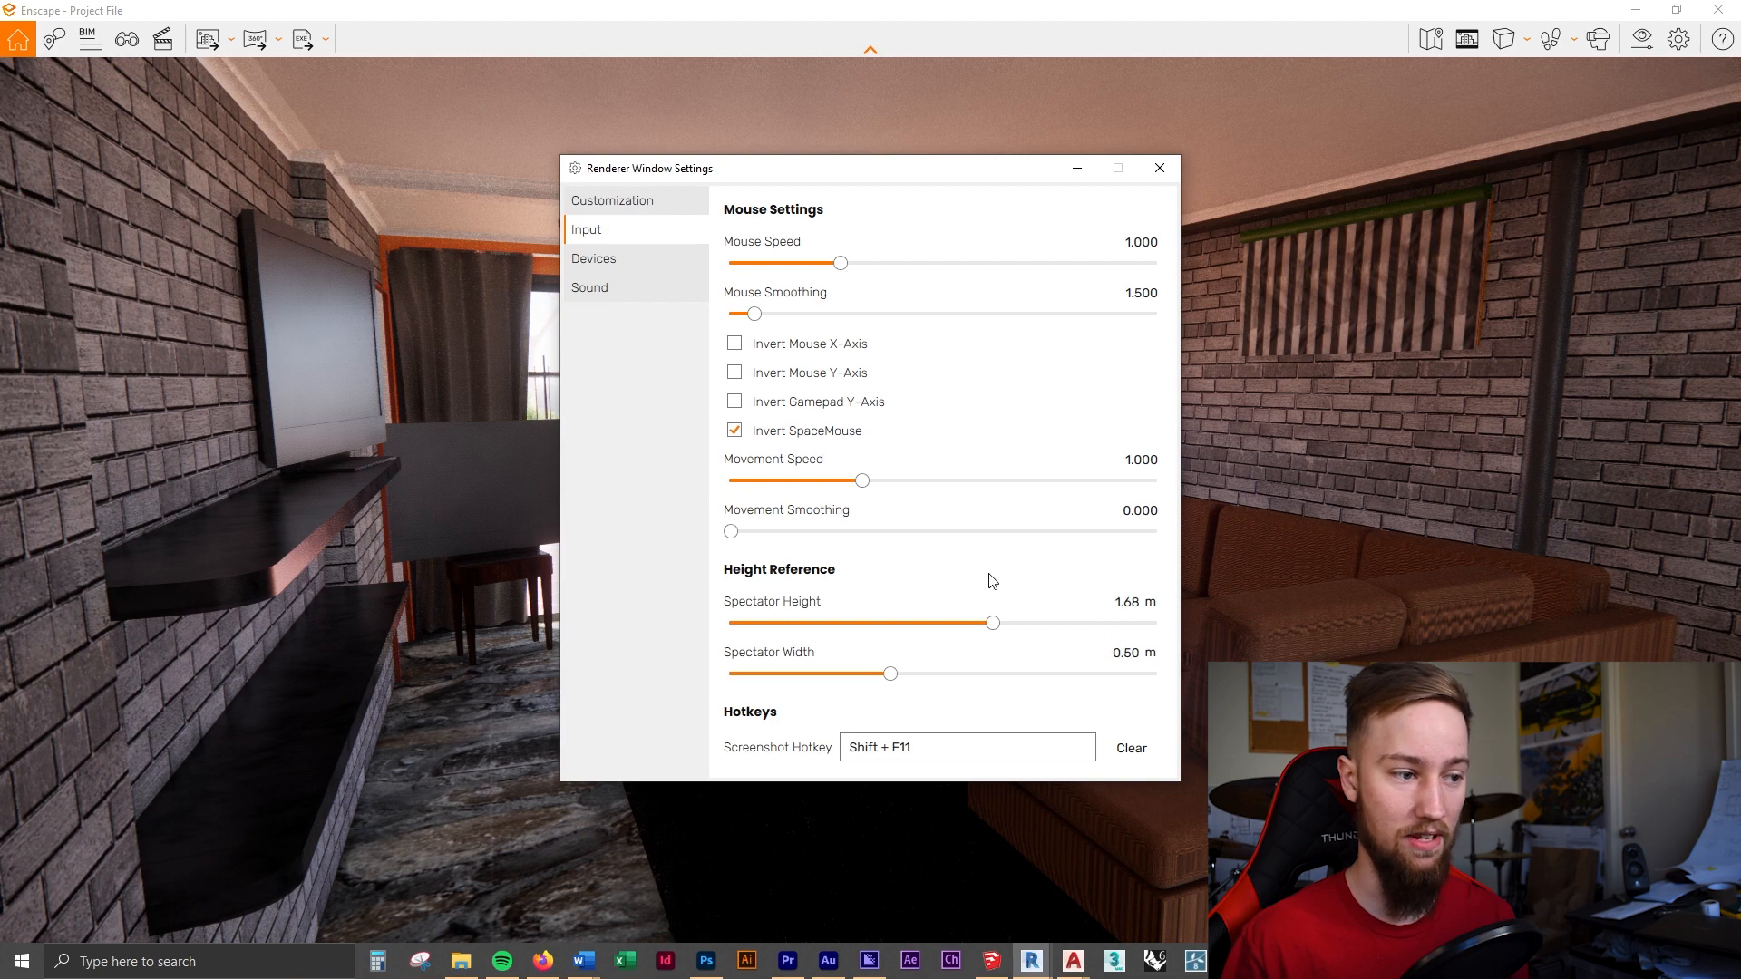
click(598, 259)
click(600, 288)
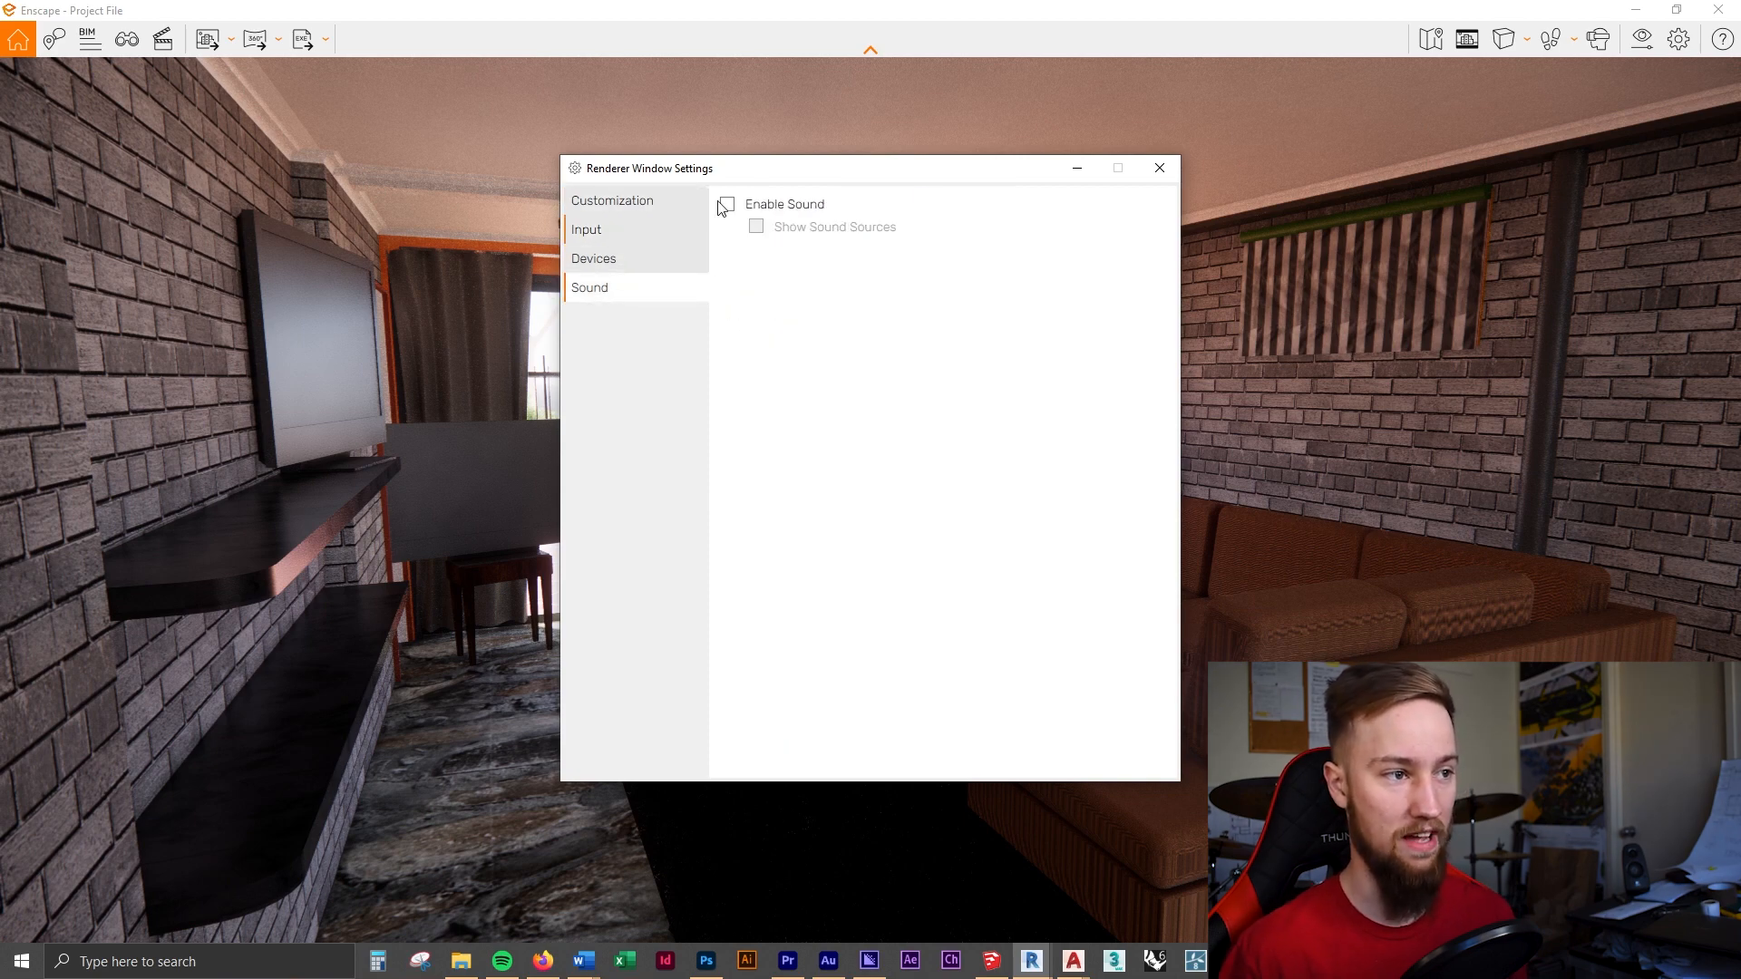
click(1159, 168)
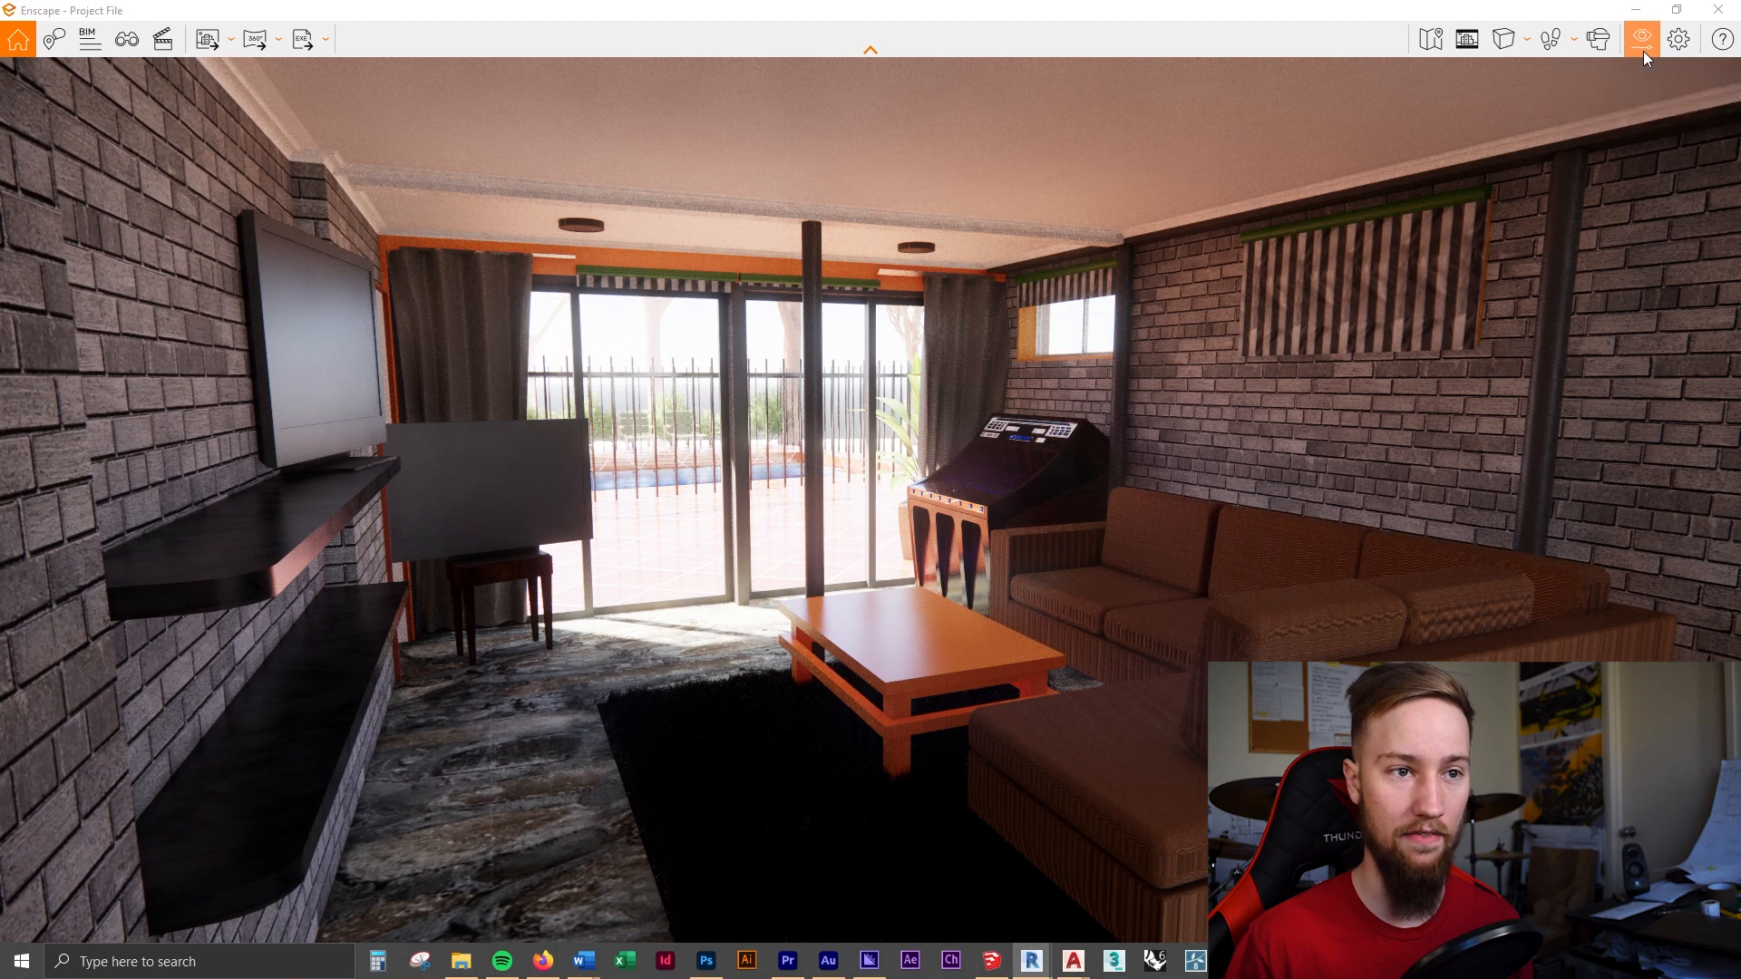
Set the rendering quality to Medium in the visual settings and move the reference photo out of the way
click(1642, 51)
drag(1154, 210, 1253, 186)
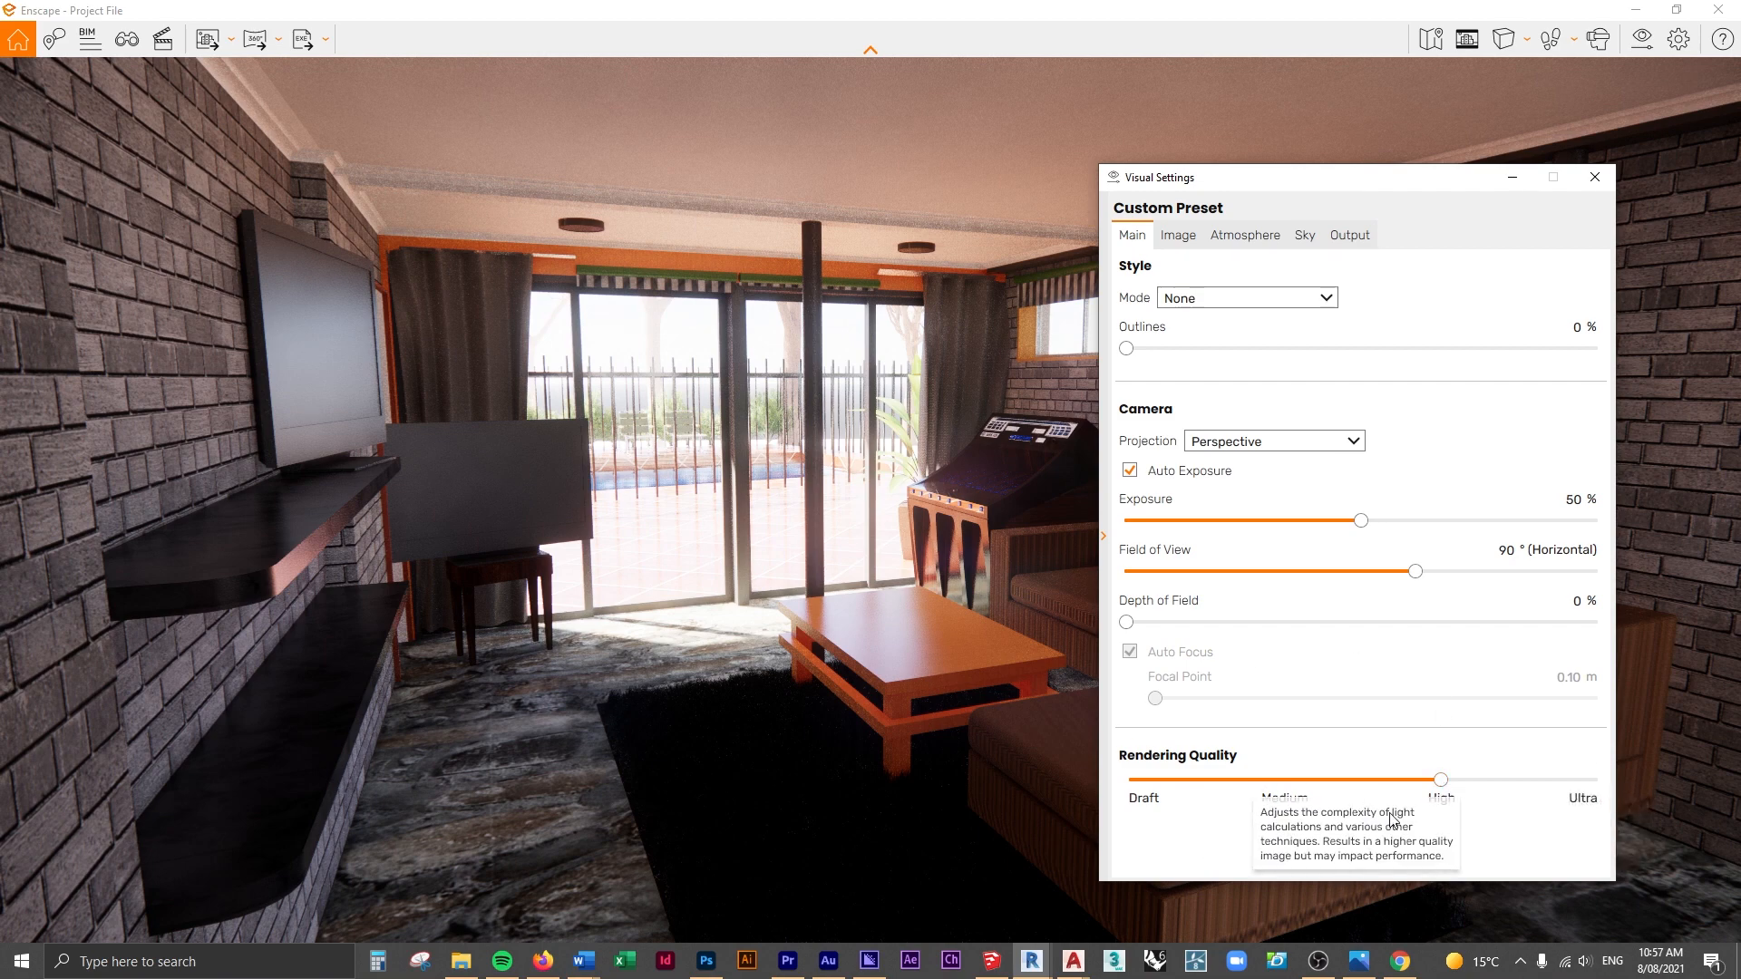
drag(1441, 779, 1357, 786)
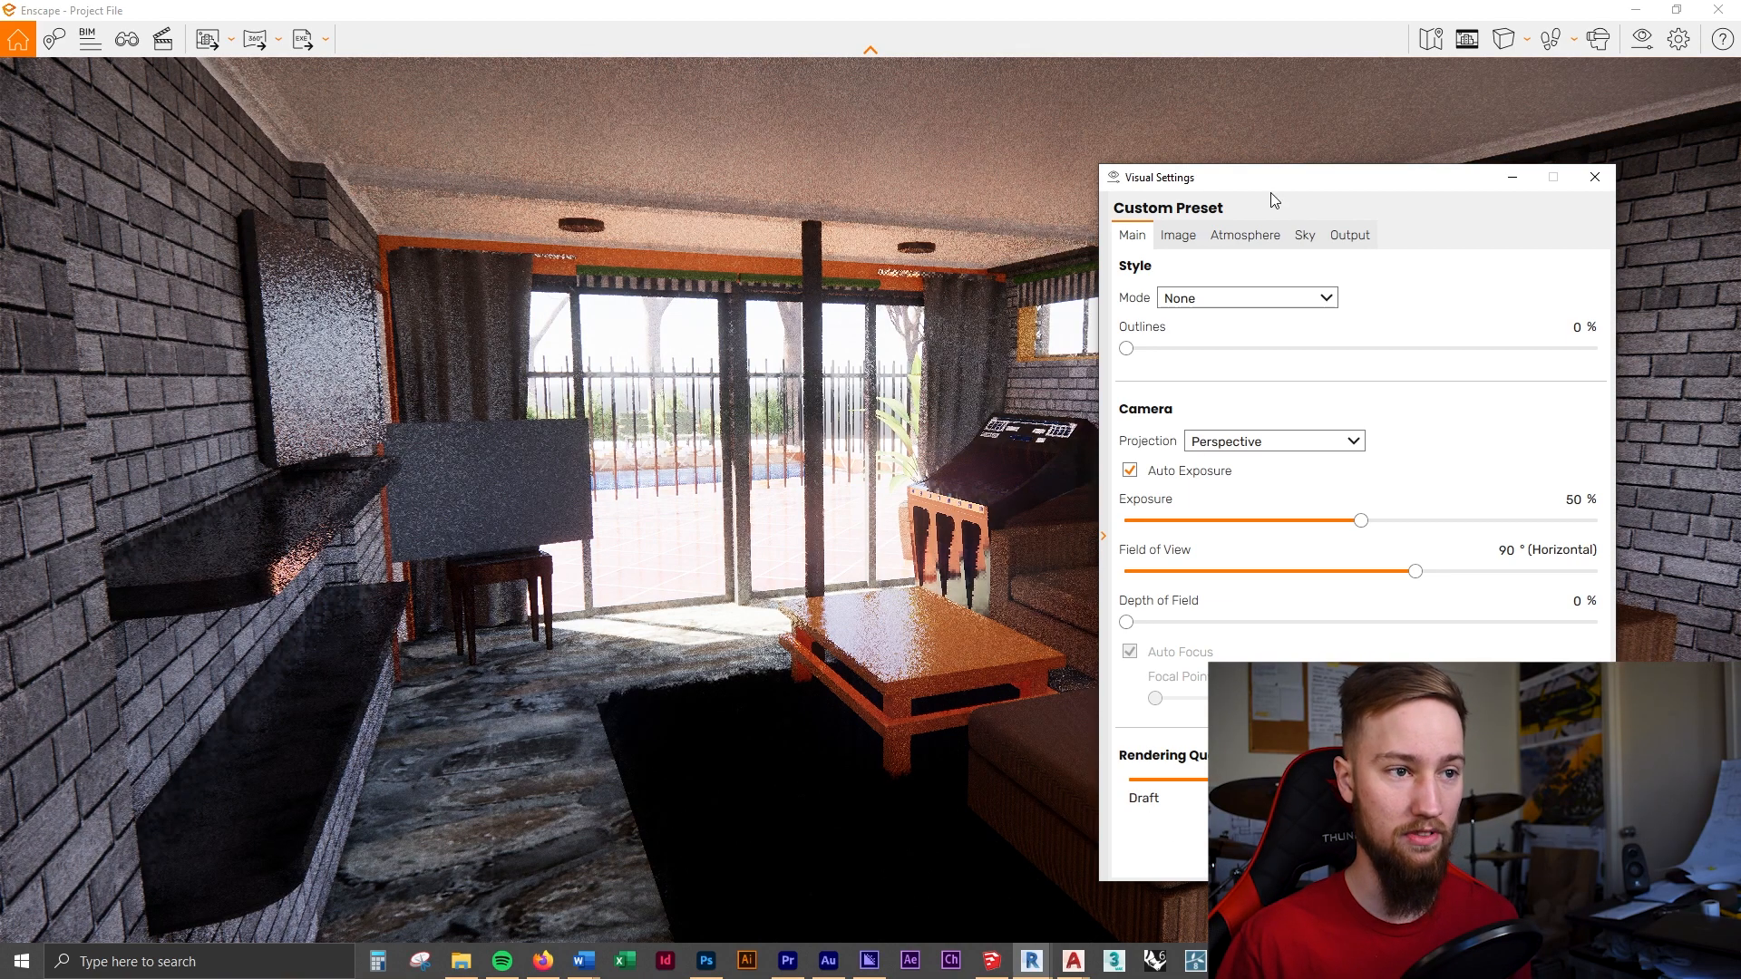
drag(1292, 180, 1364, 243)
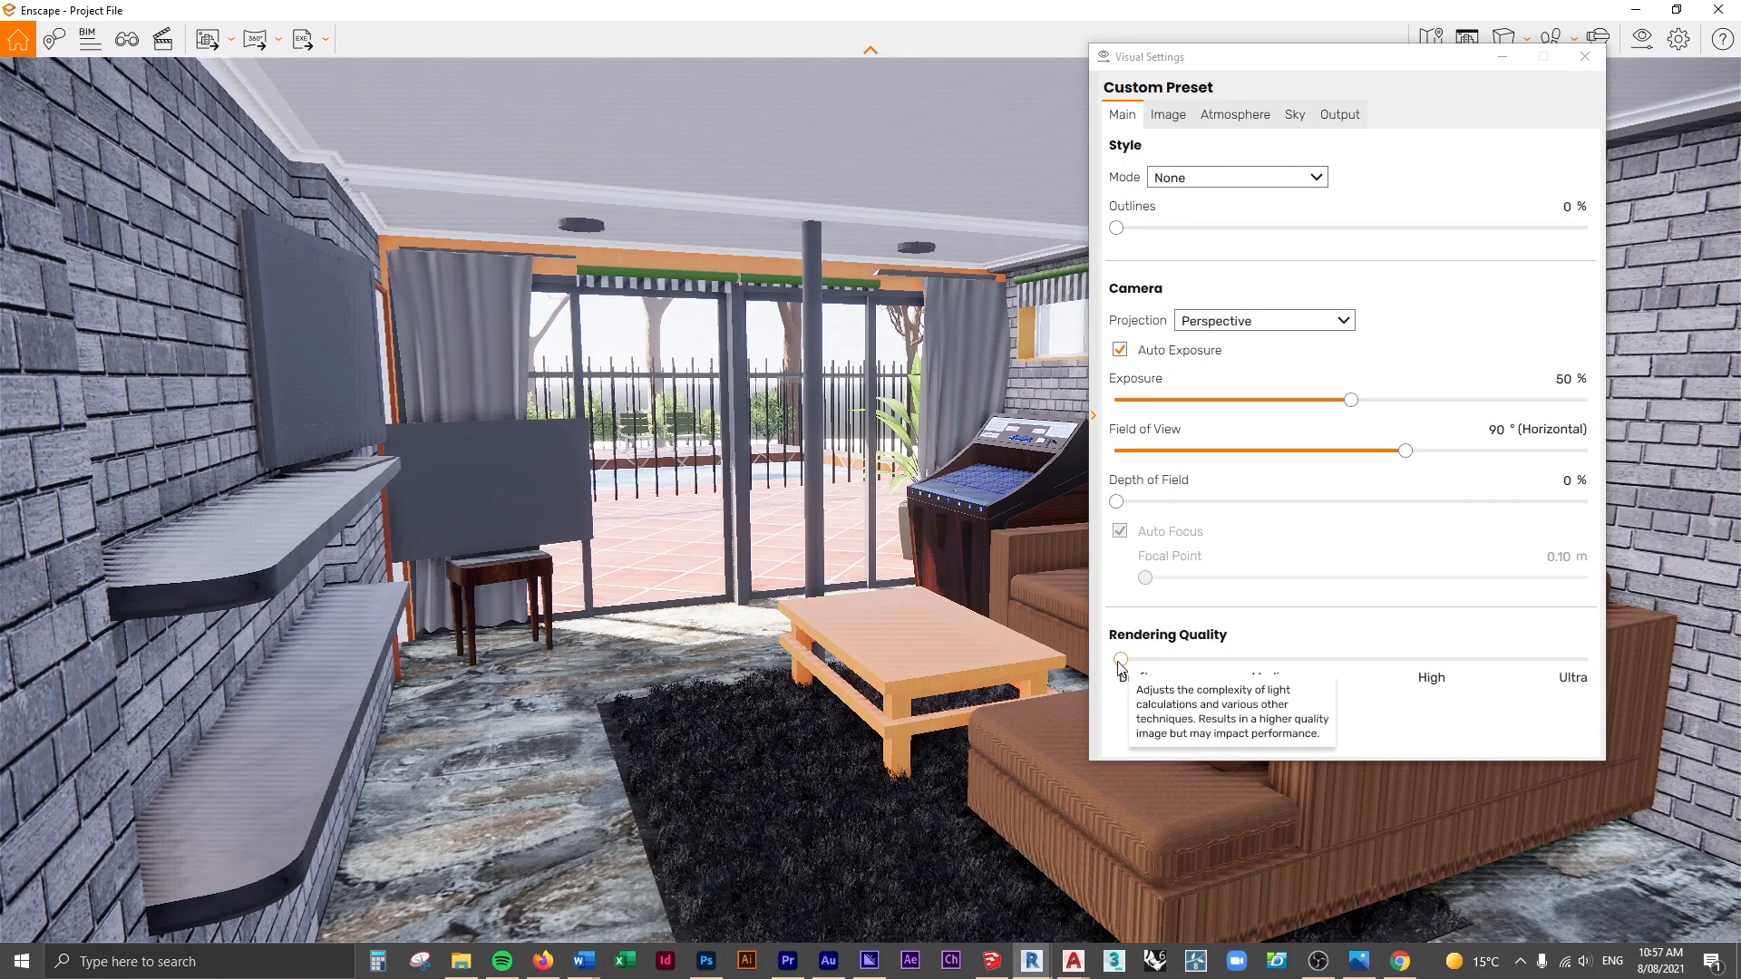
click(1269, 660)
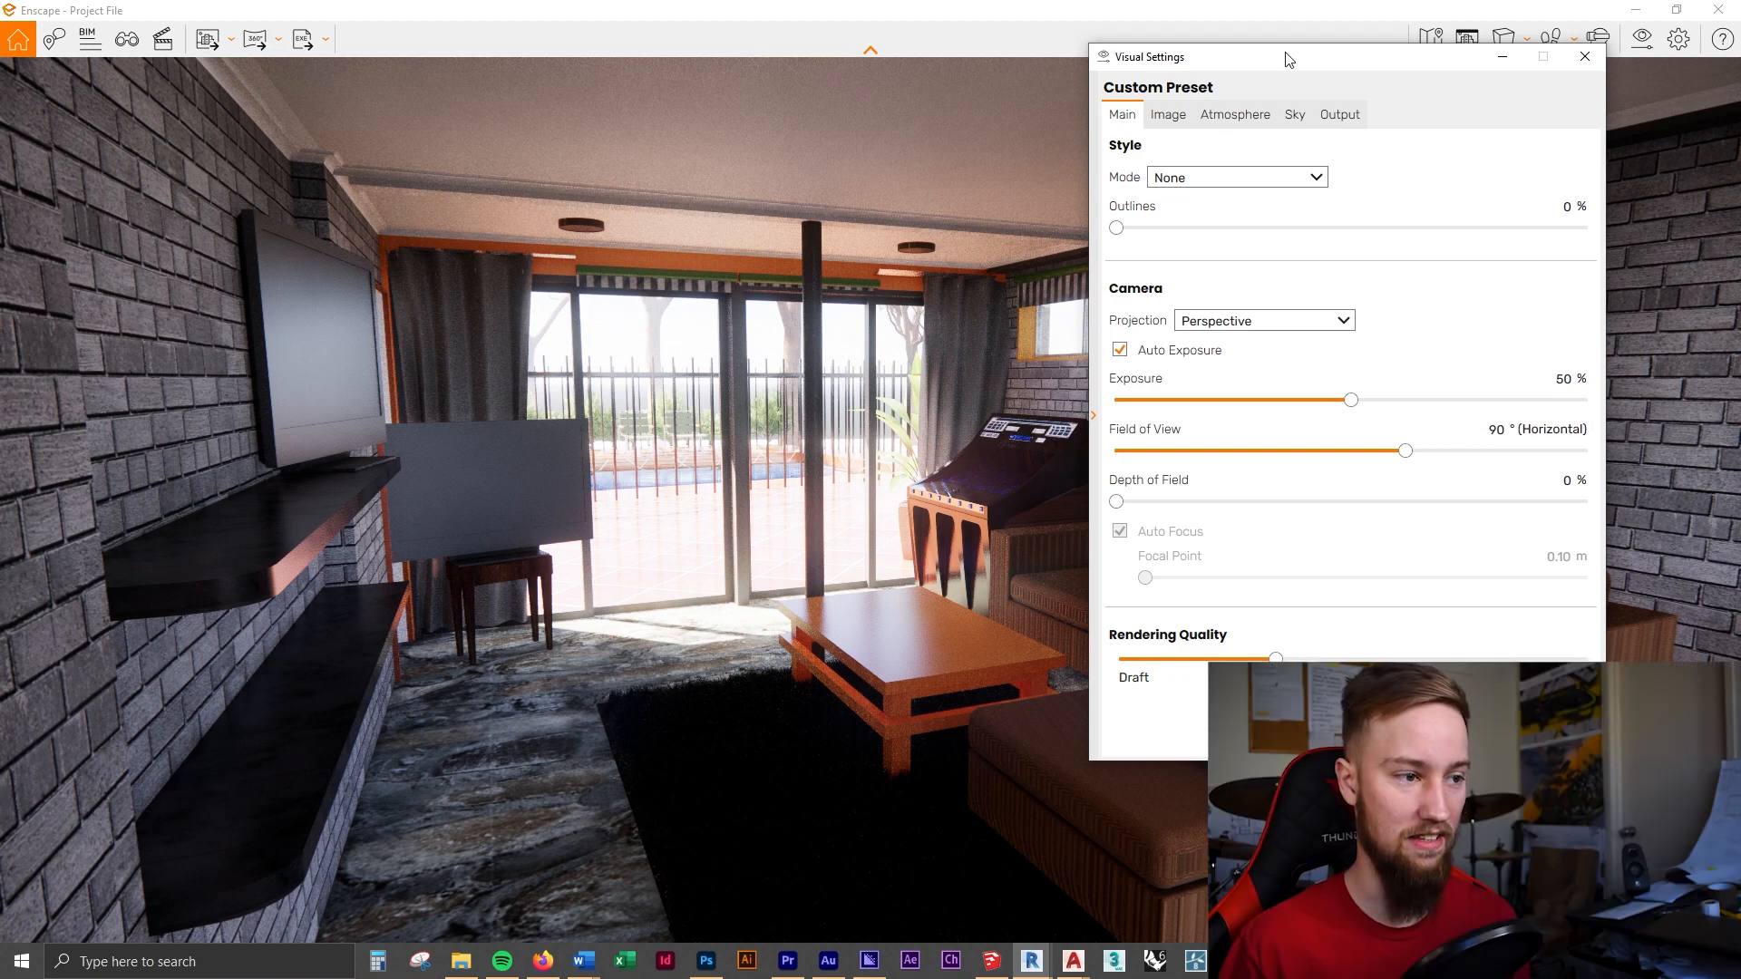
click(1585, 56)
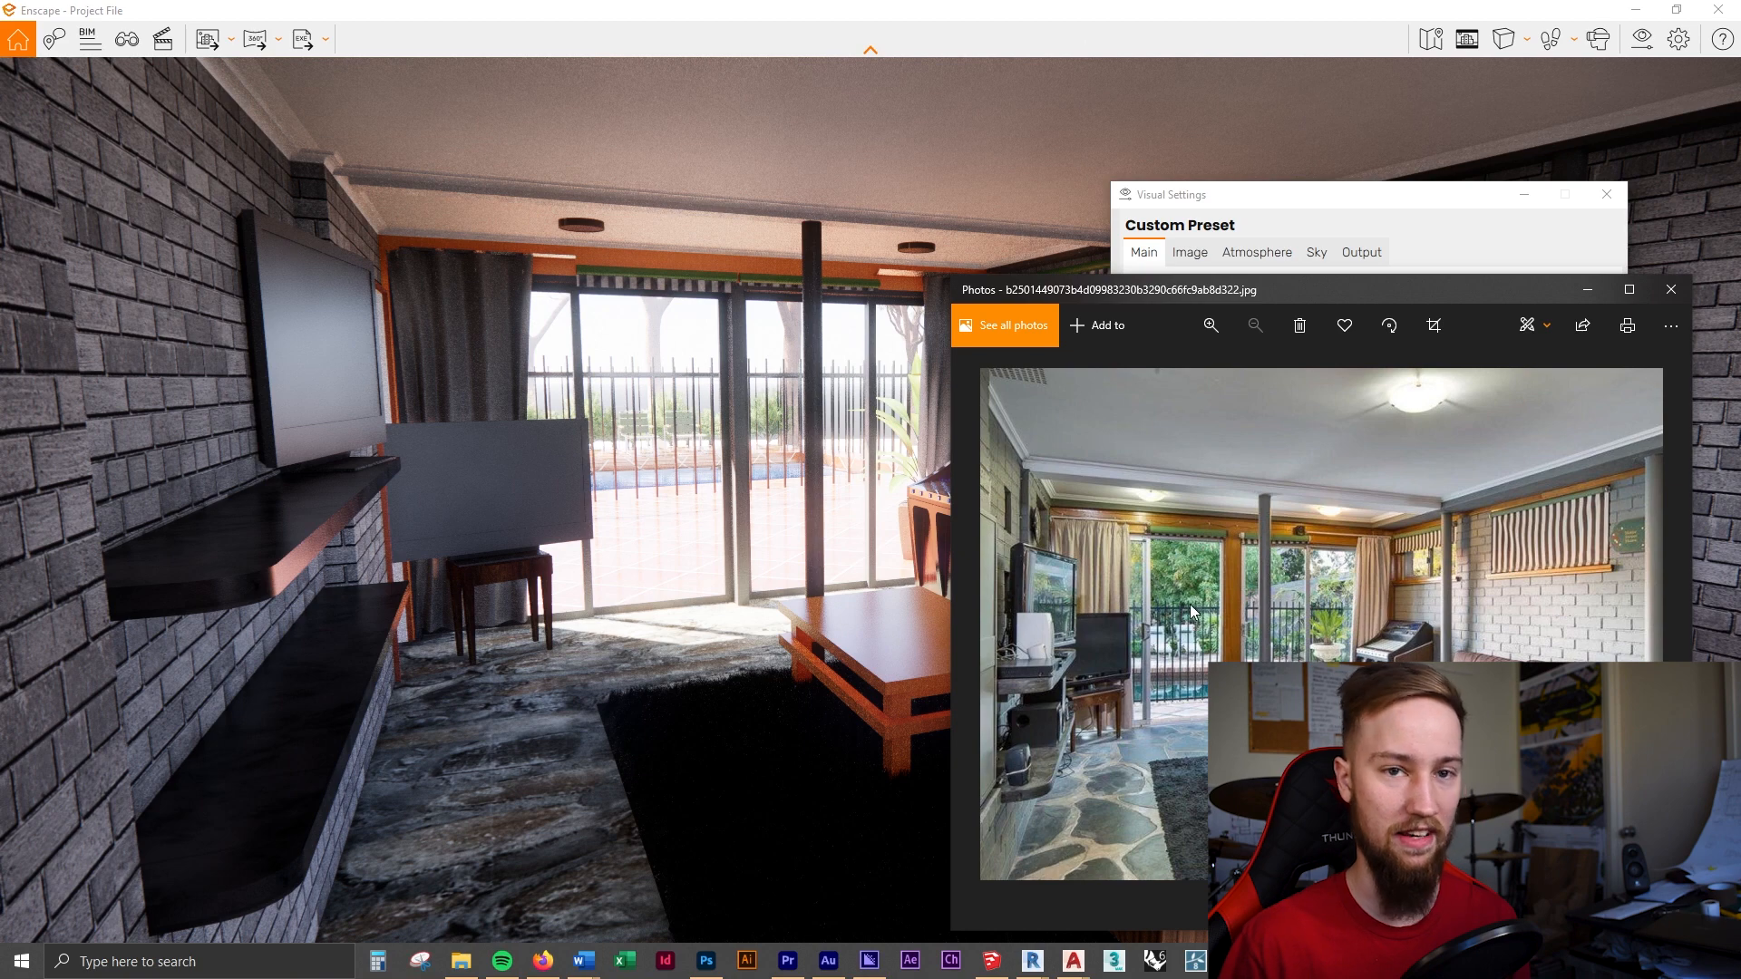
drag(1234, 290, 1739, 273)
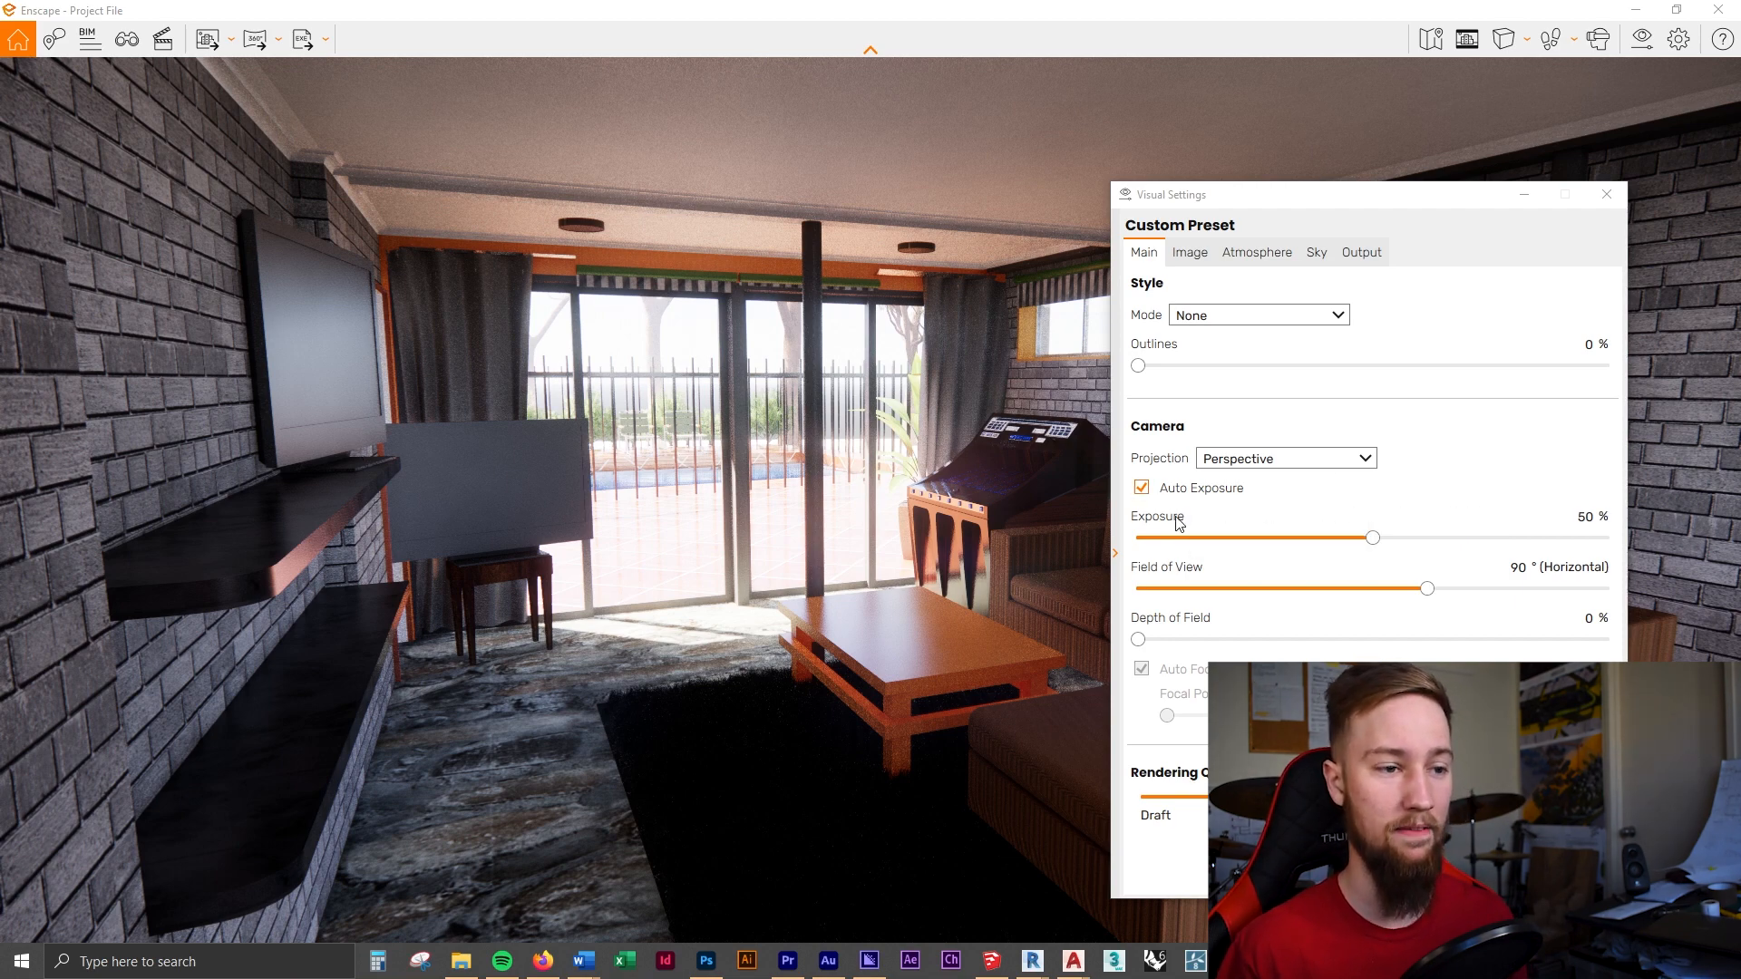
Turn off auto exposure and walk around the living room to inspect the lighting
click(1143, 489)
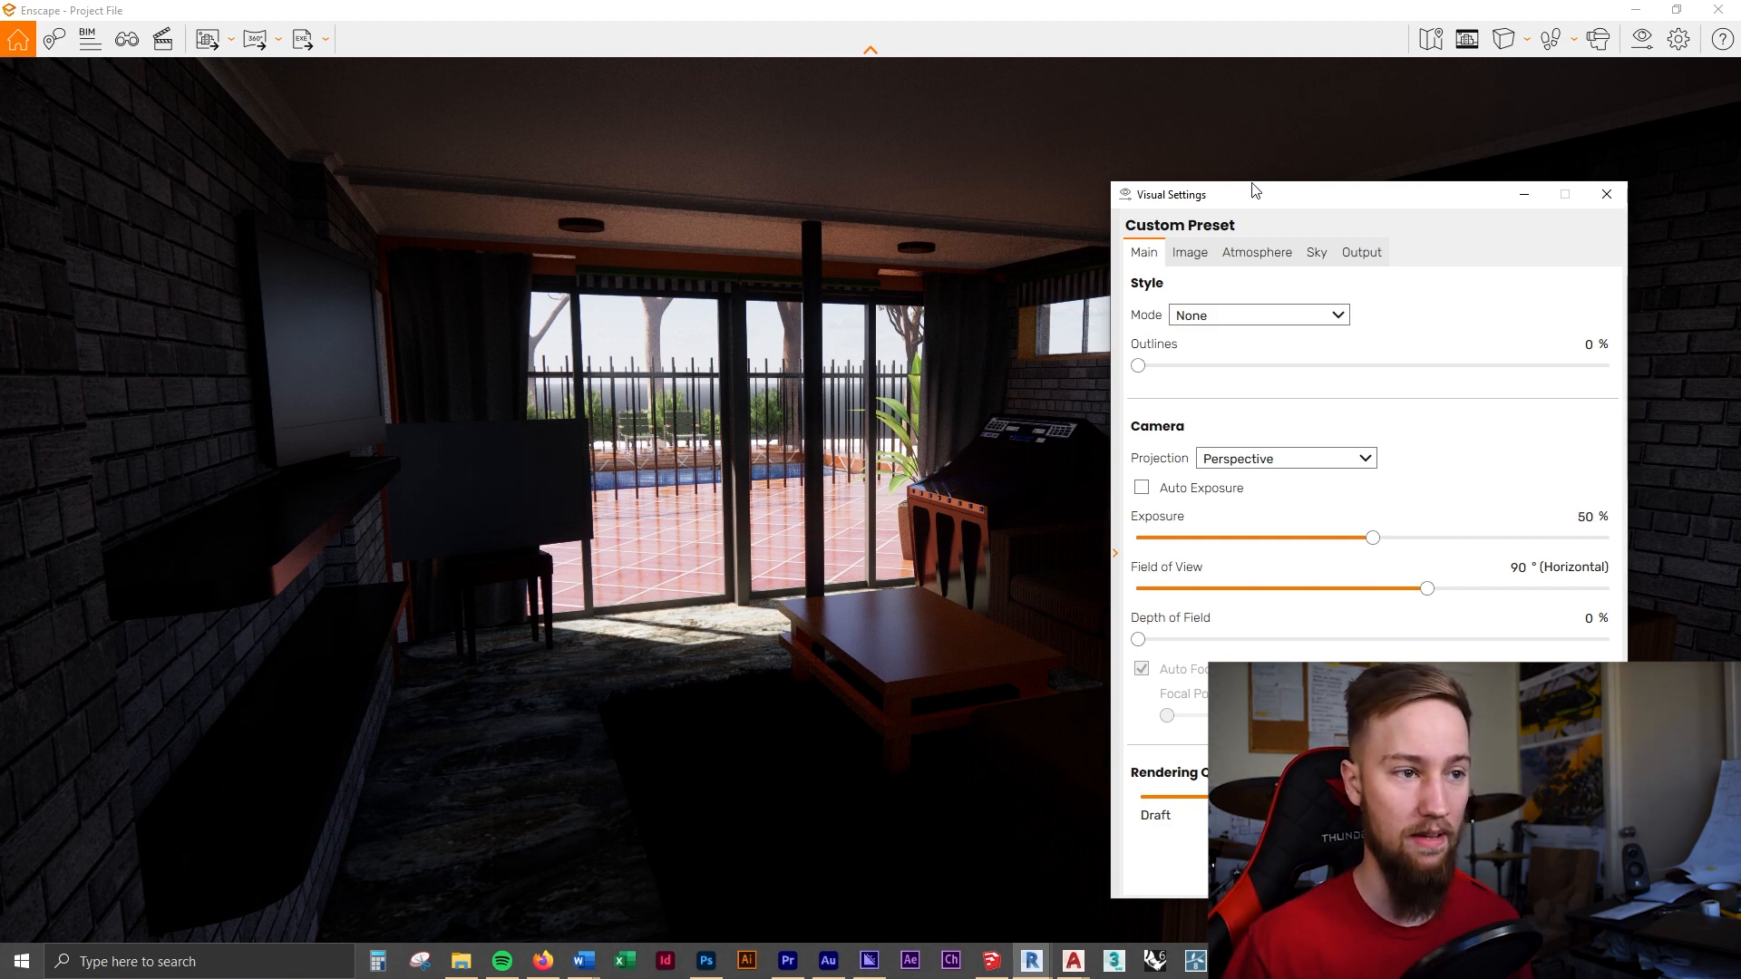
drag(1248, 192, 1739, 193)
drag(870, 508, 1007, 571)
key(w)
key(s)
key(a)
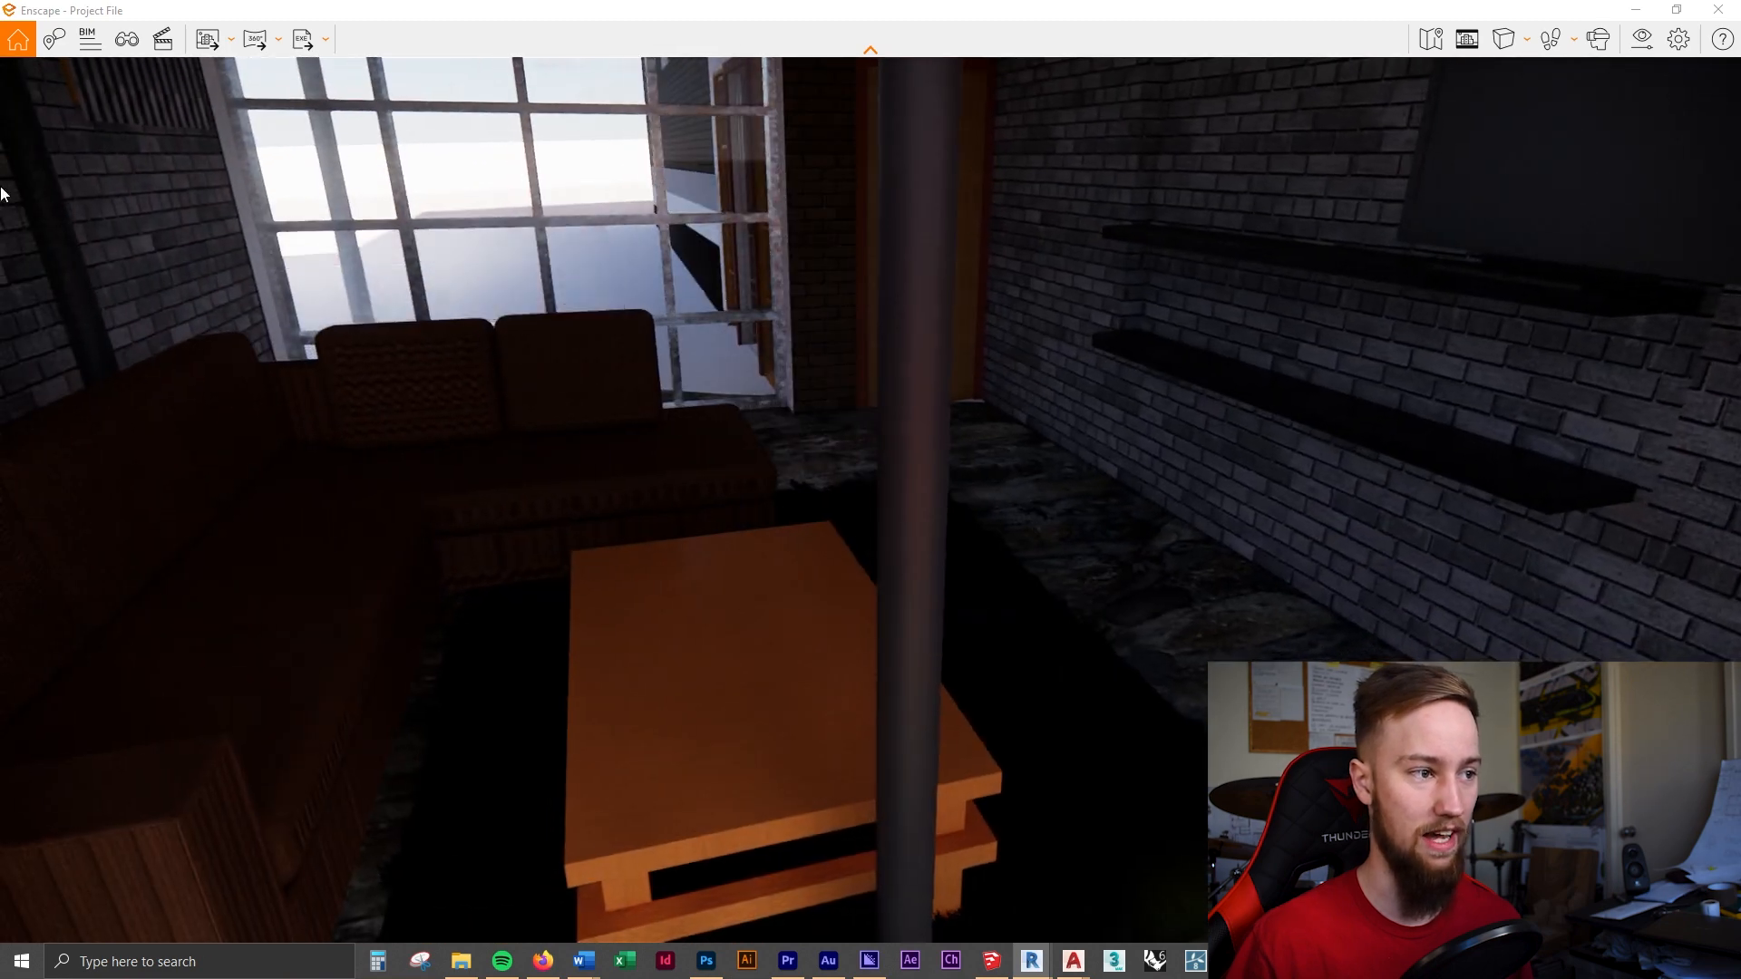
key(w)
key(w)
drag(871, 508, 159, 433)
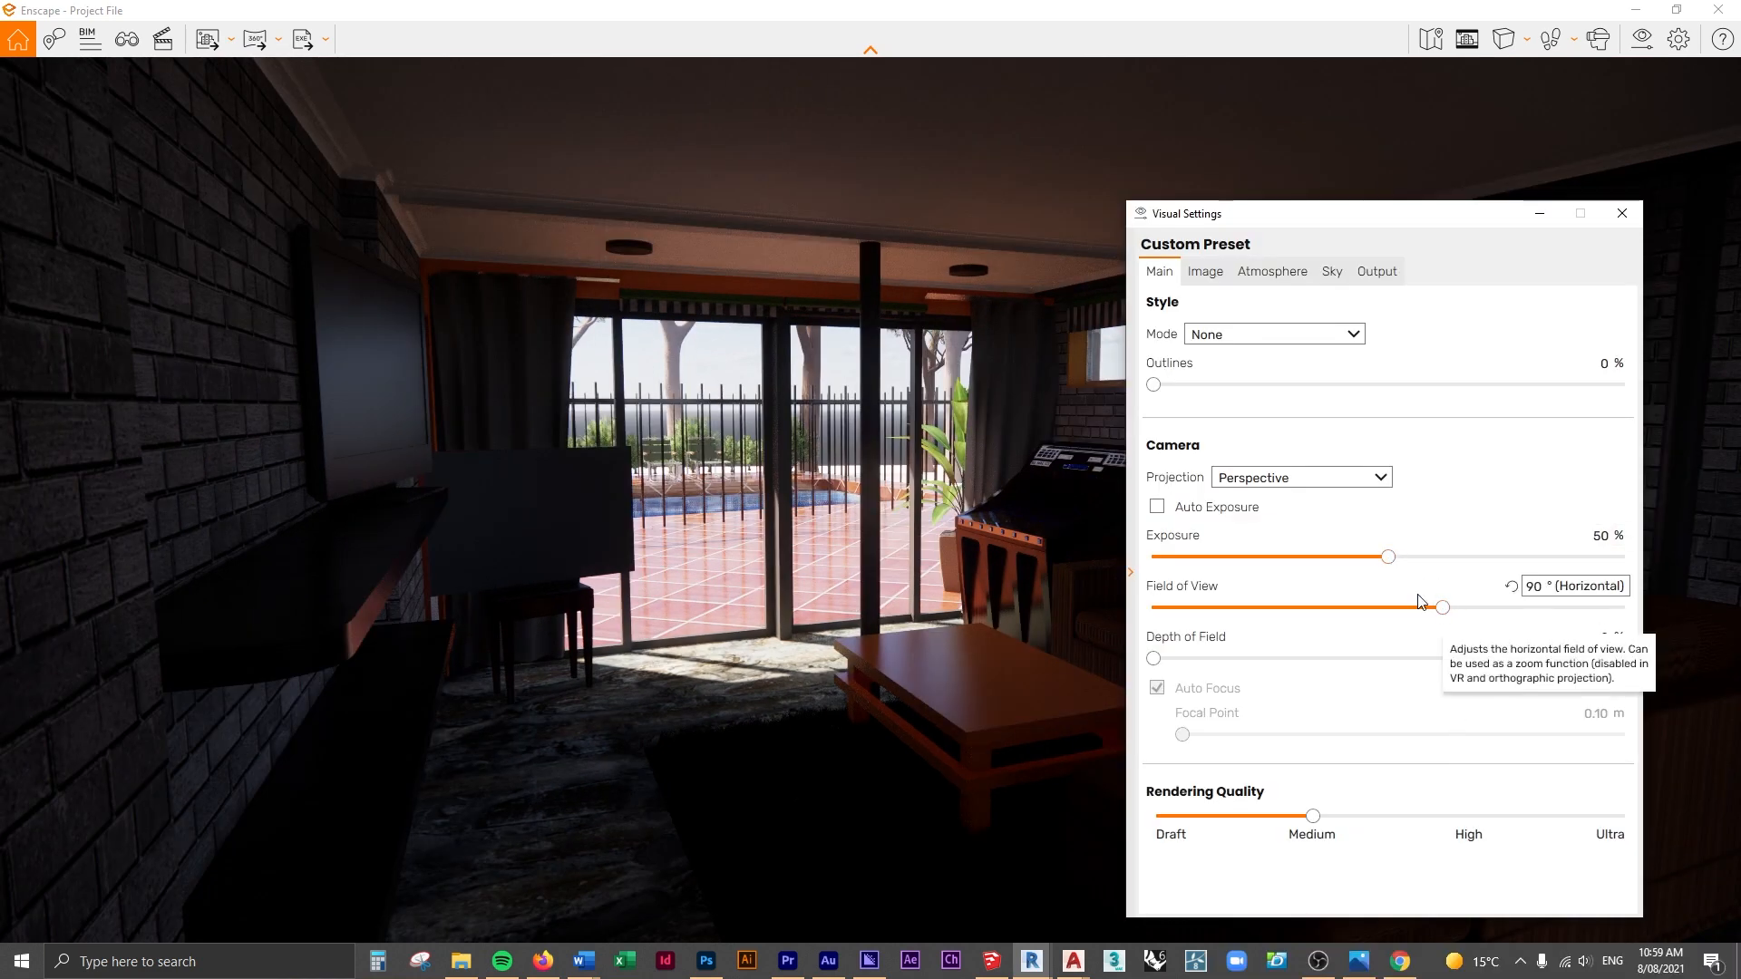
Try a horizontal field of view of 130° and set it back to 90°
drag(1446, 616, 1595, 609)
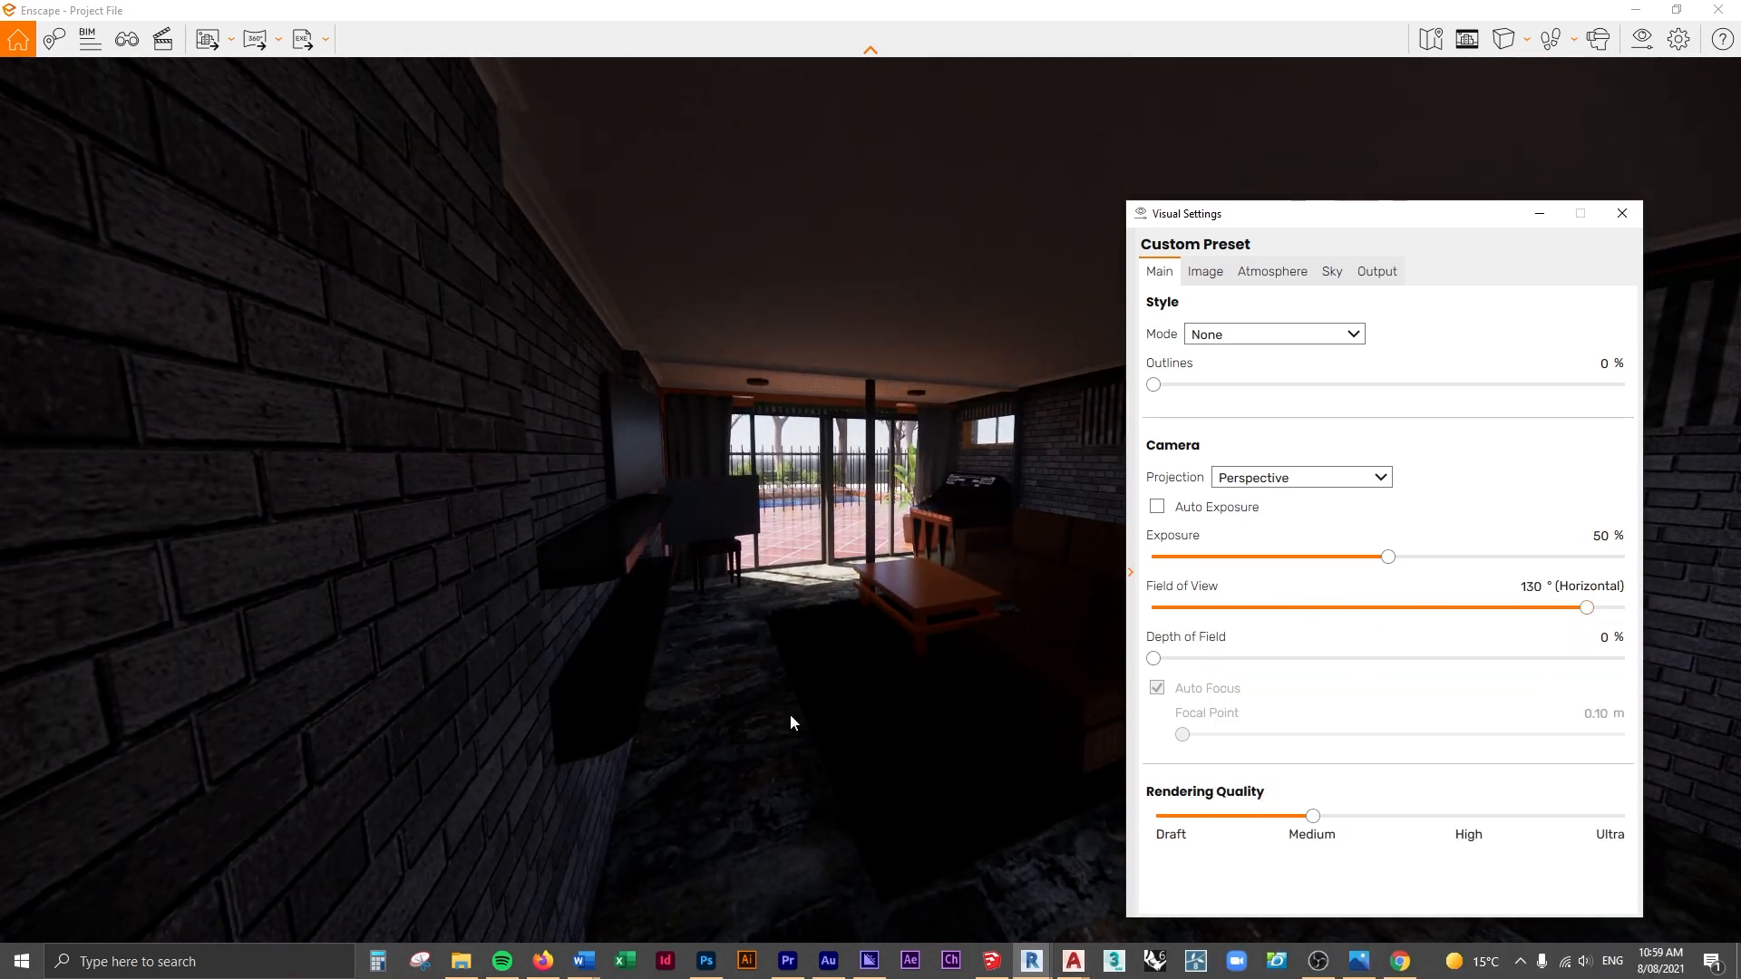
double_click(1532, 586)
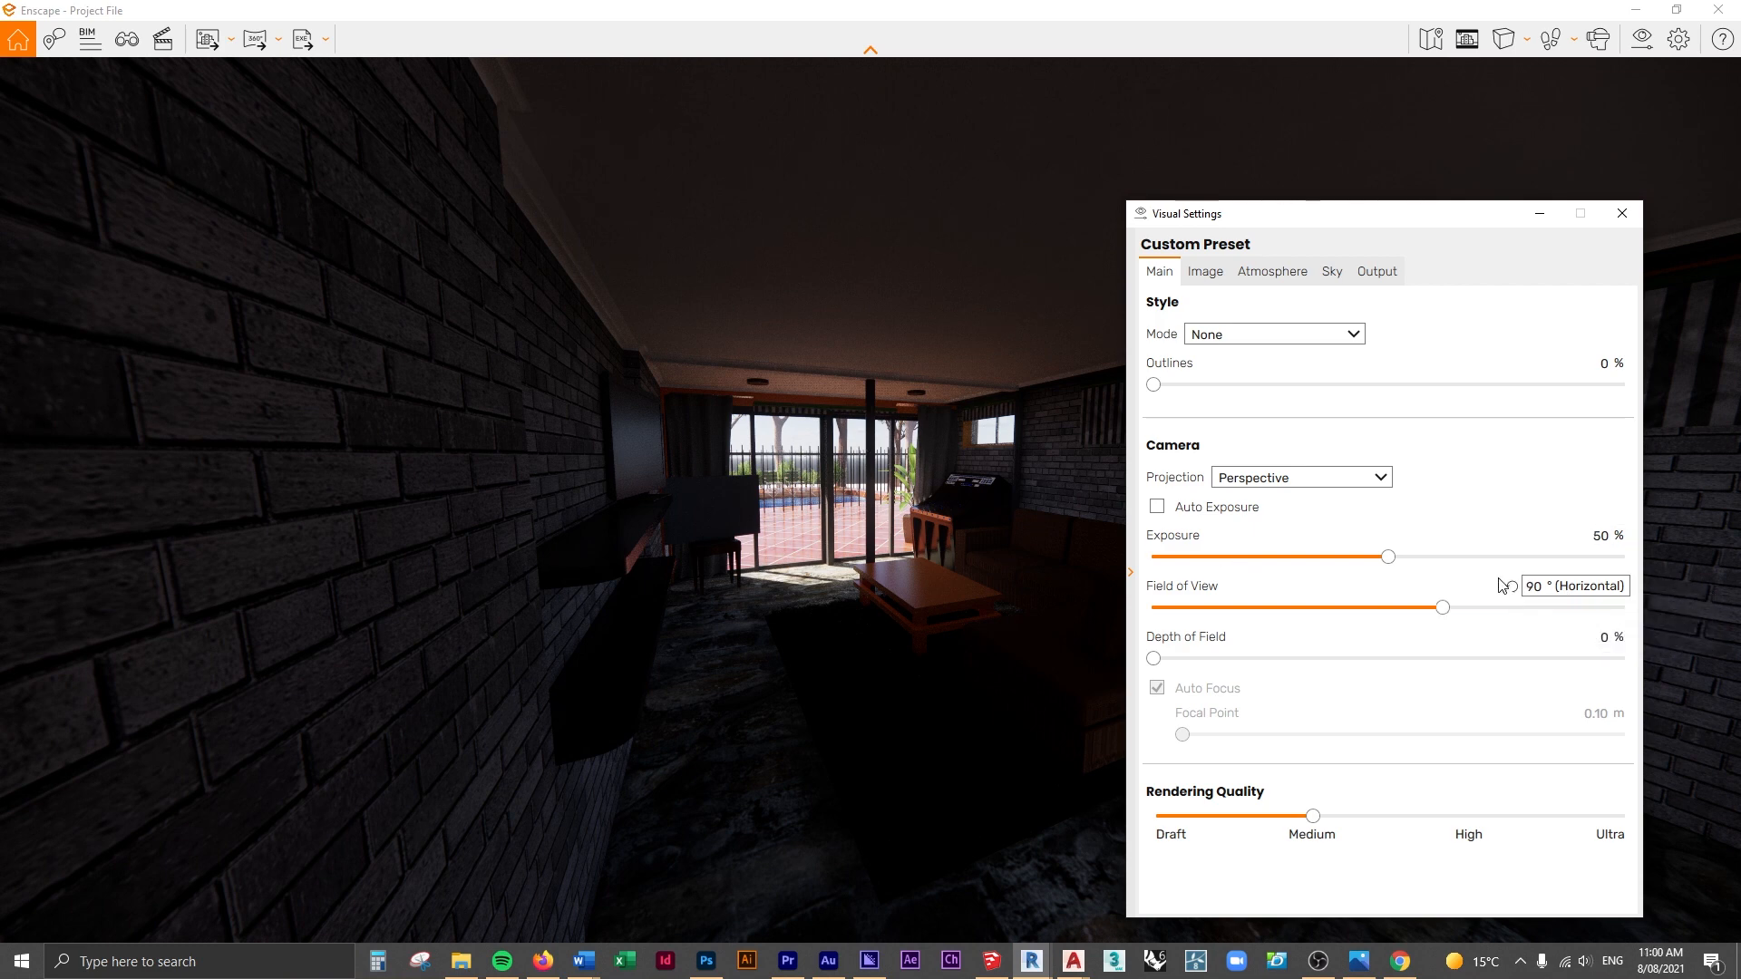
text(90)
key(Return)
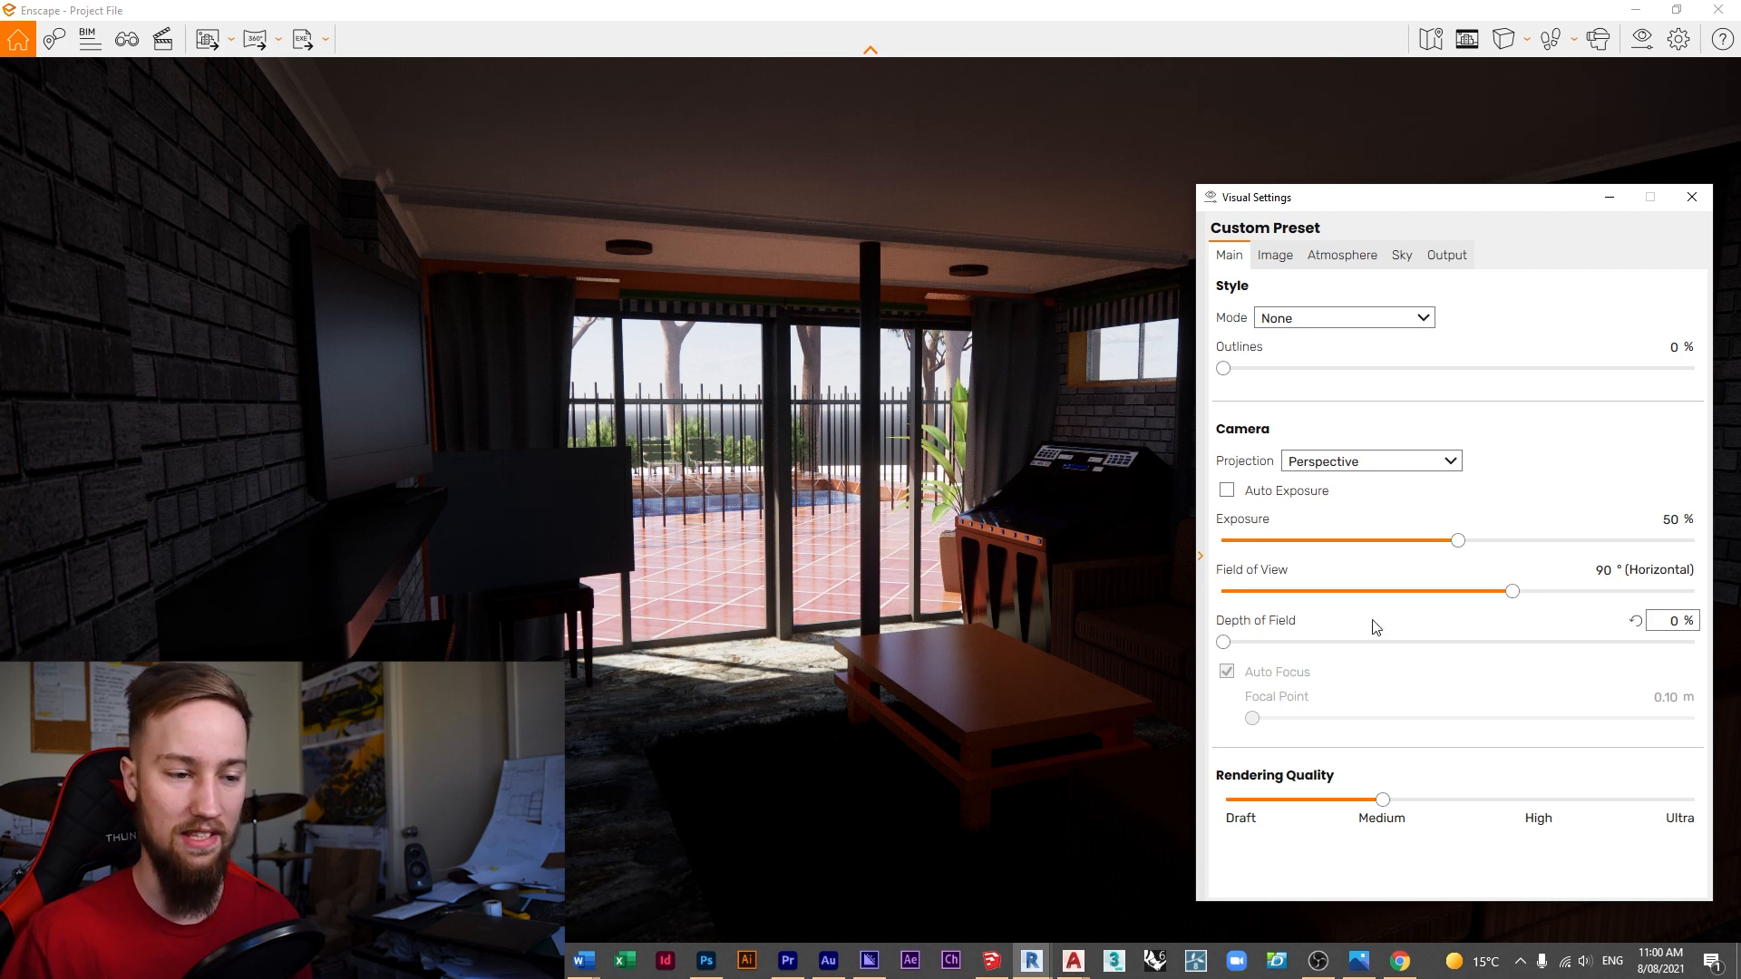
Try depth of field up to about 26 % with a manual focal point, and reset it to 0 %
drag(1226, 643, 1348, 654)
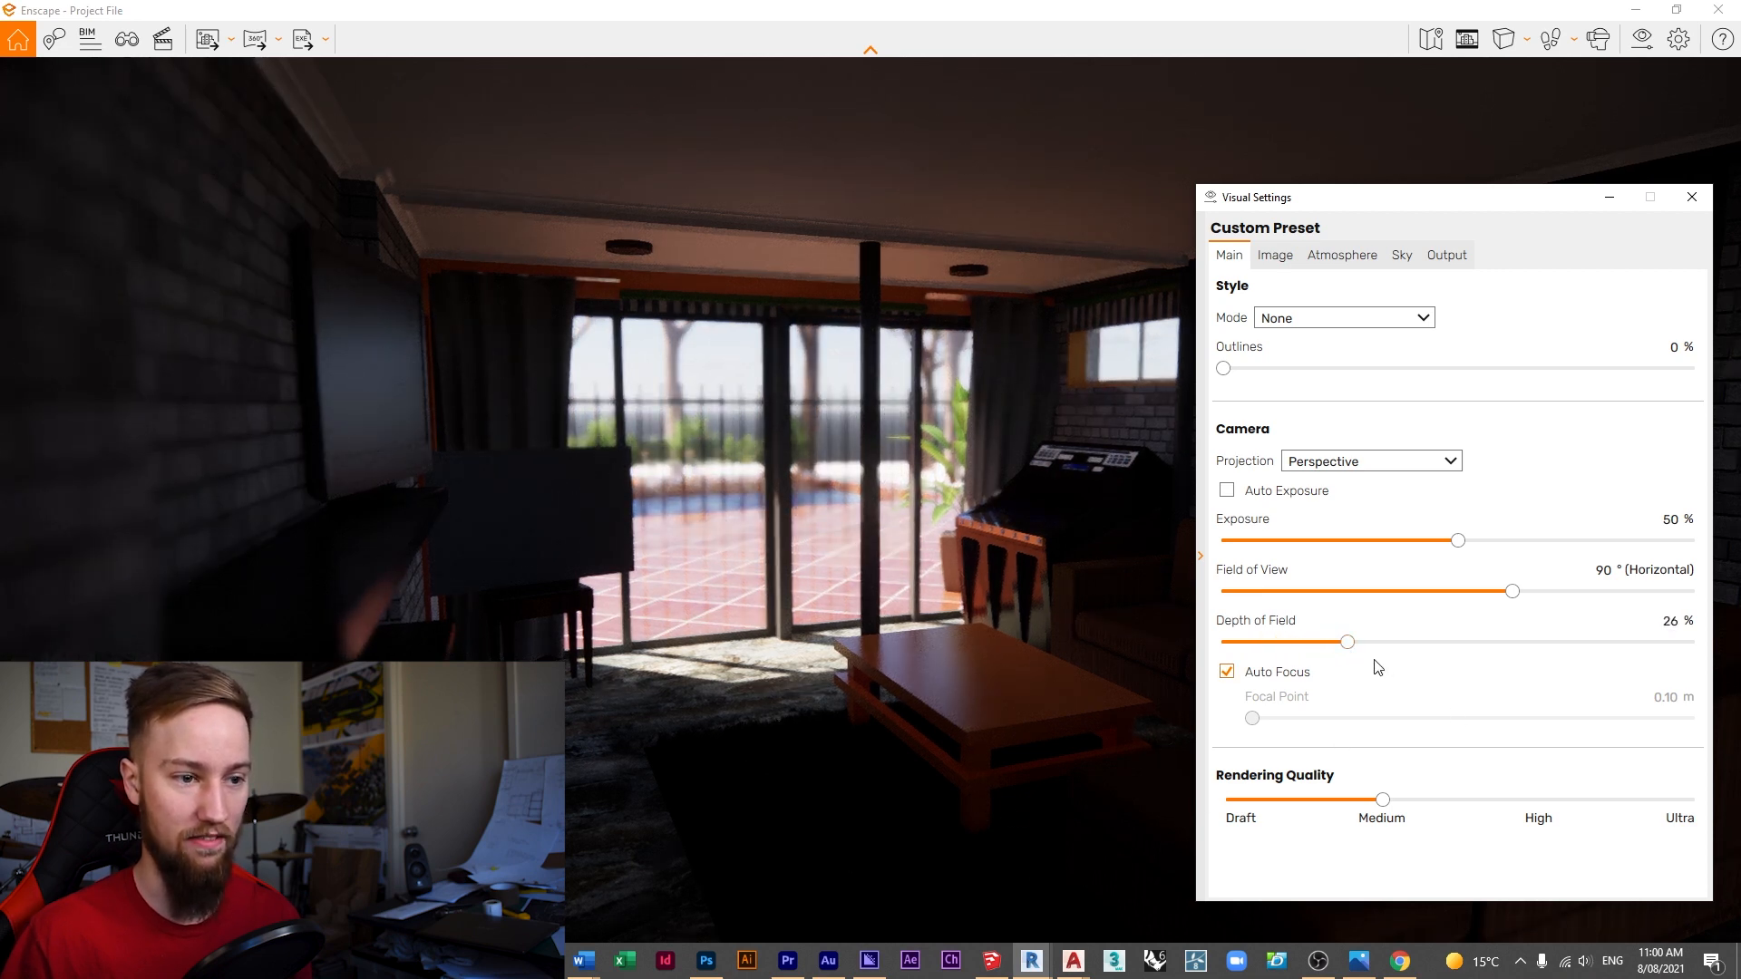
mouse_move(1350, 647)
mouse_down()
mouse_move(1397, 651)
mouse_move(1371, 653)
mouse_up()
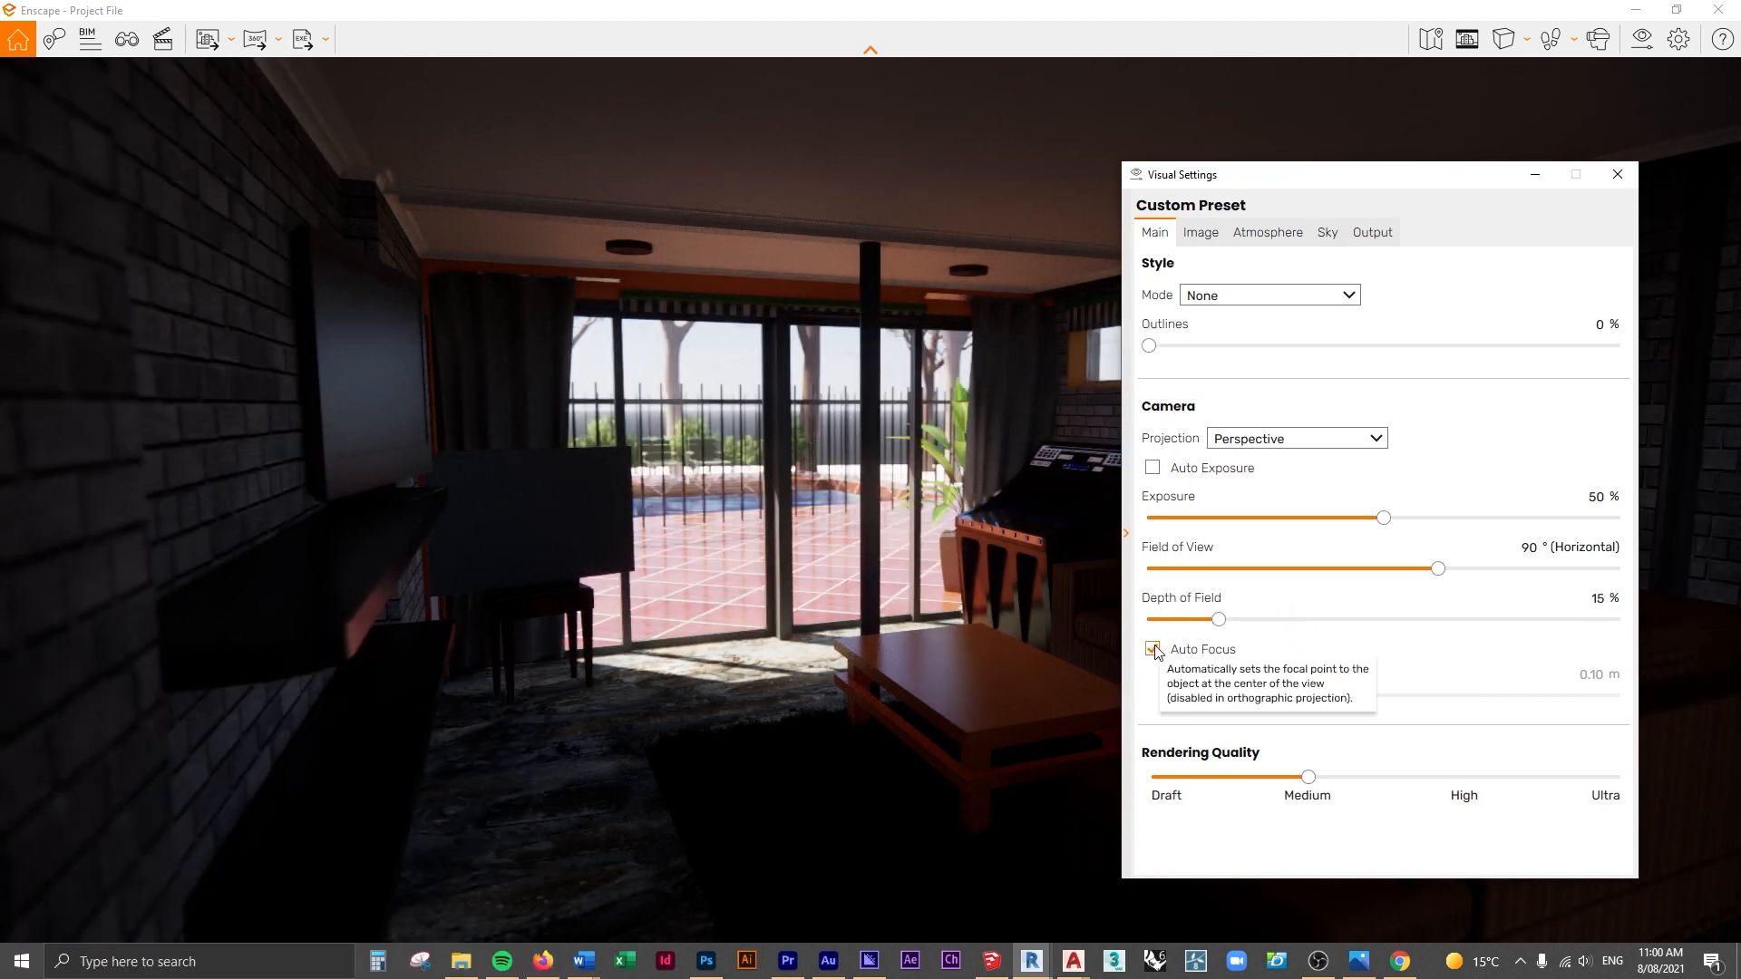
click(1153, 649)
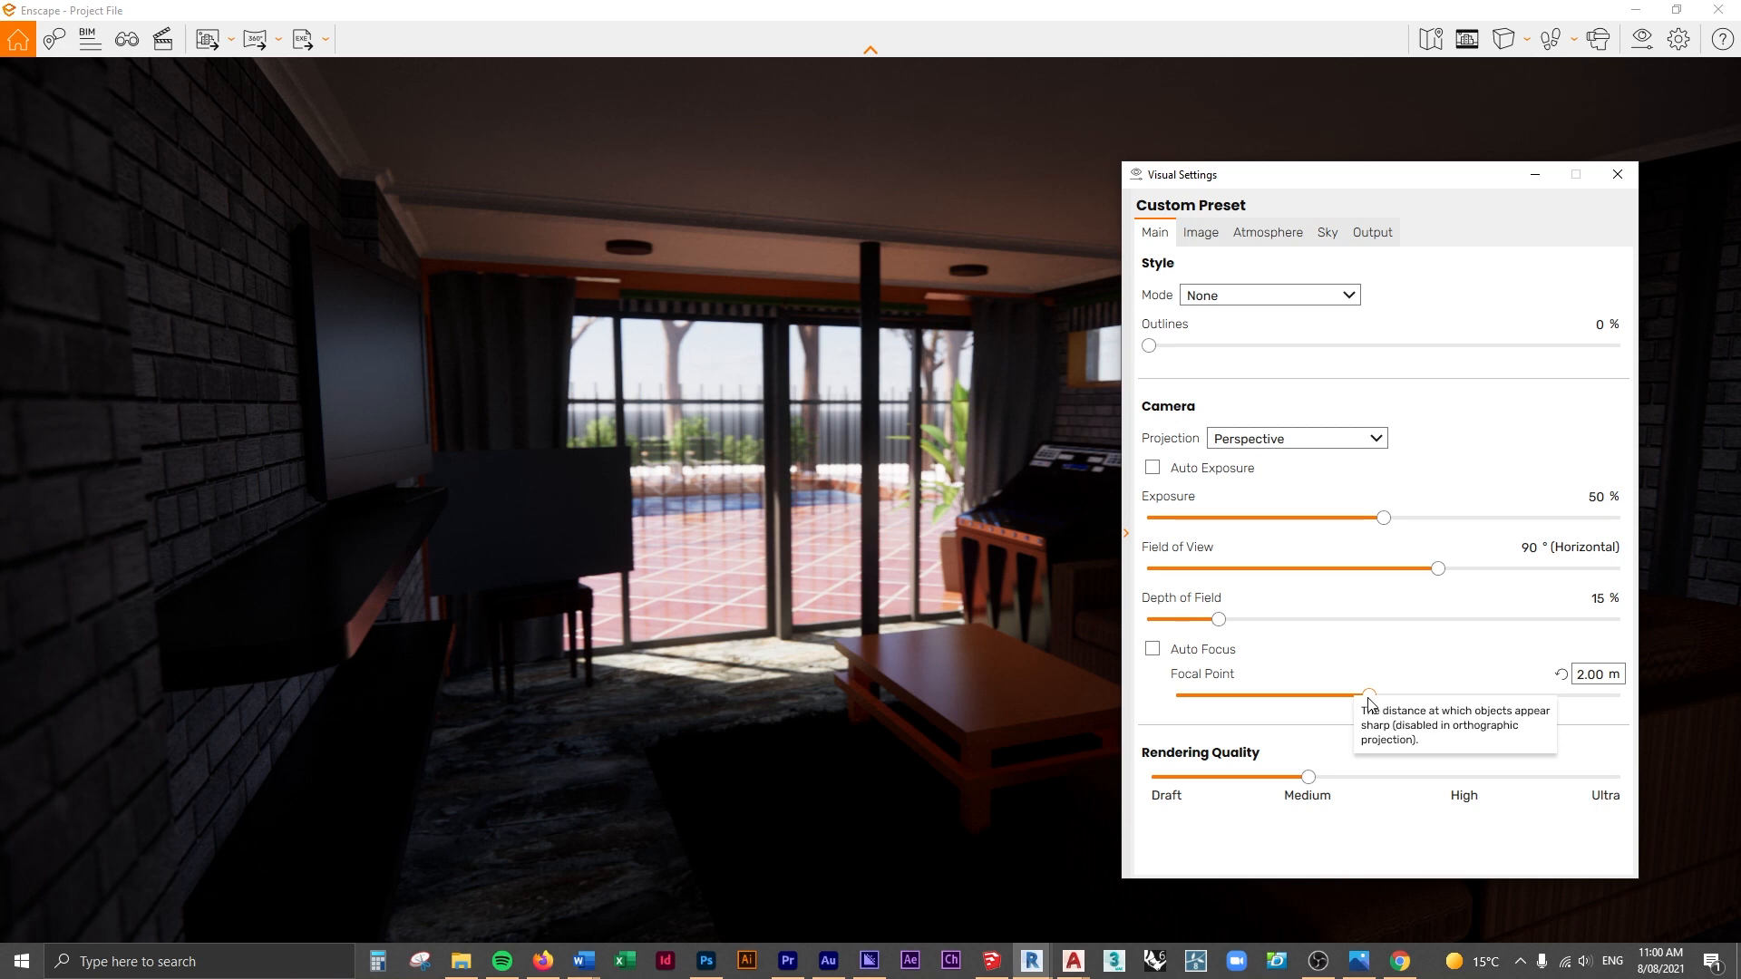
drag(1369, 697, 1435, 706)
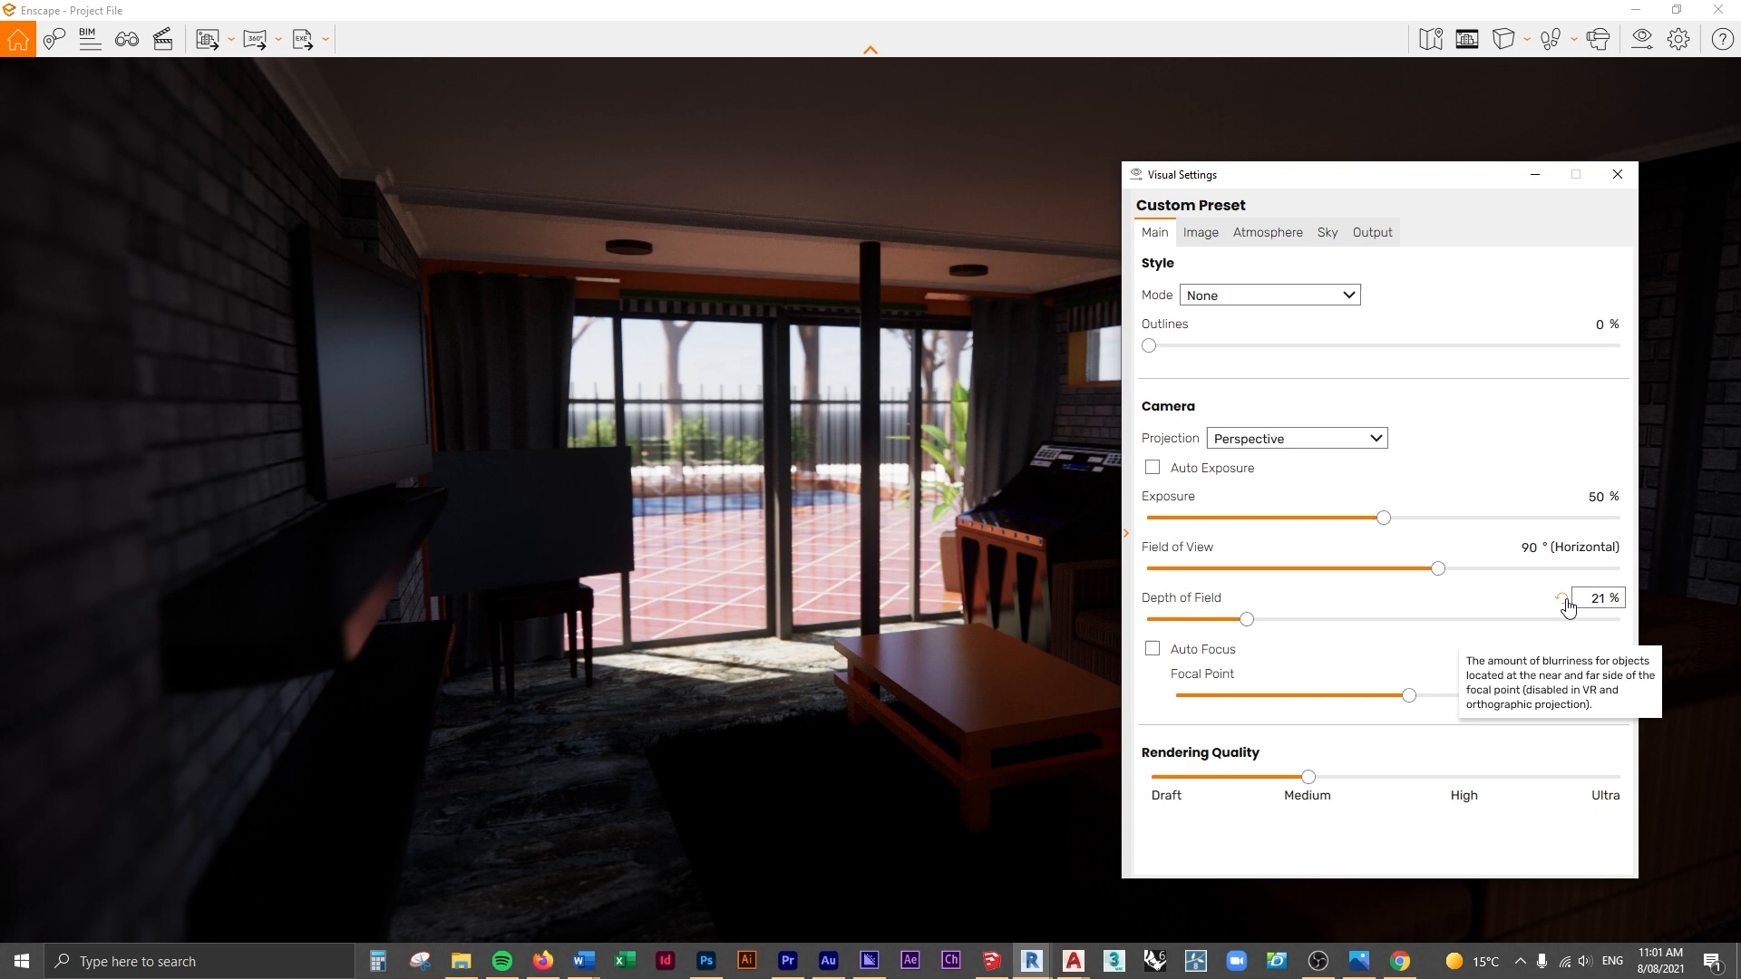
click(1562, 600)
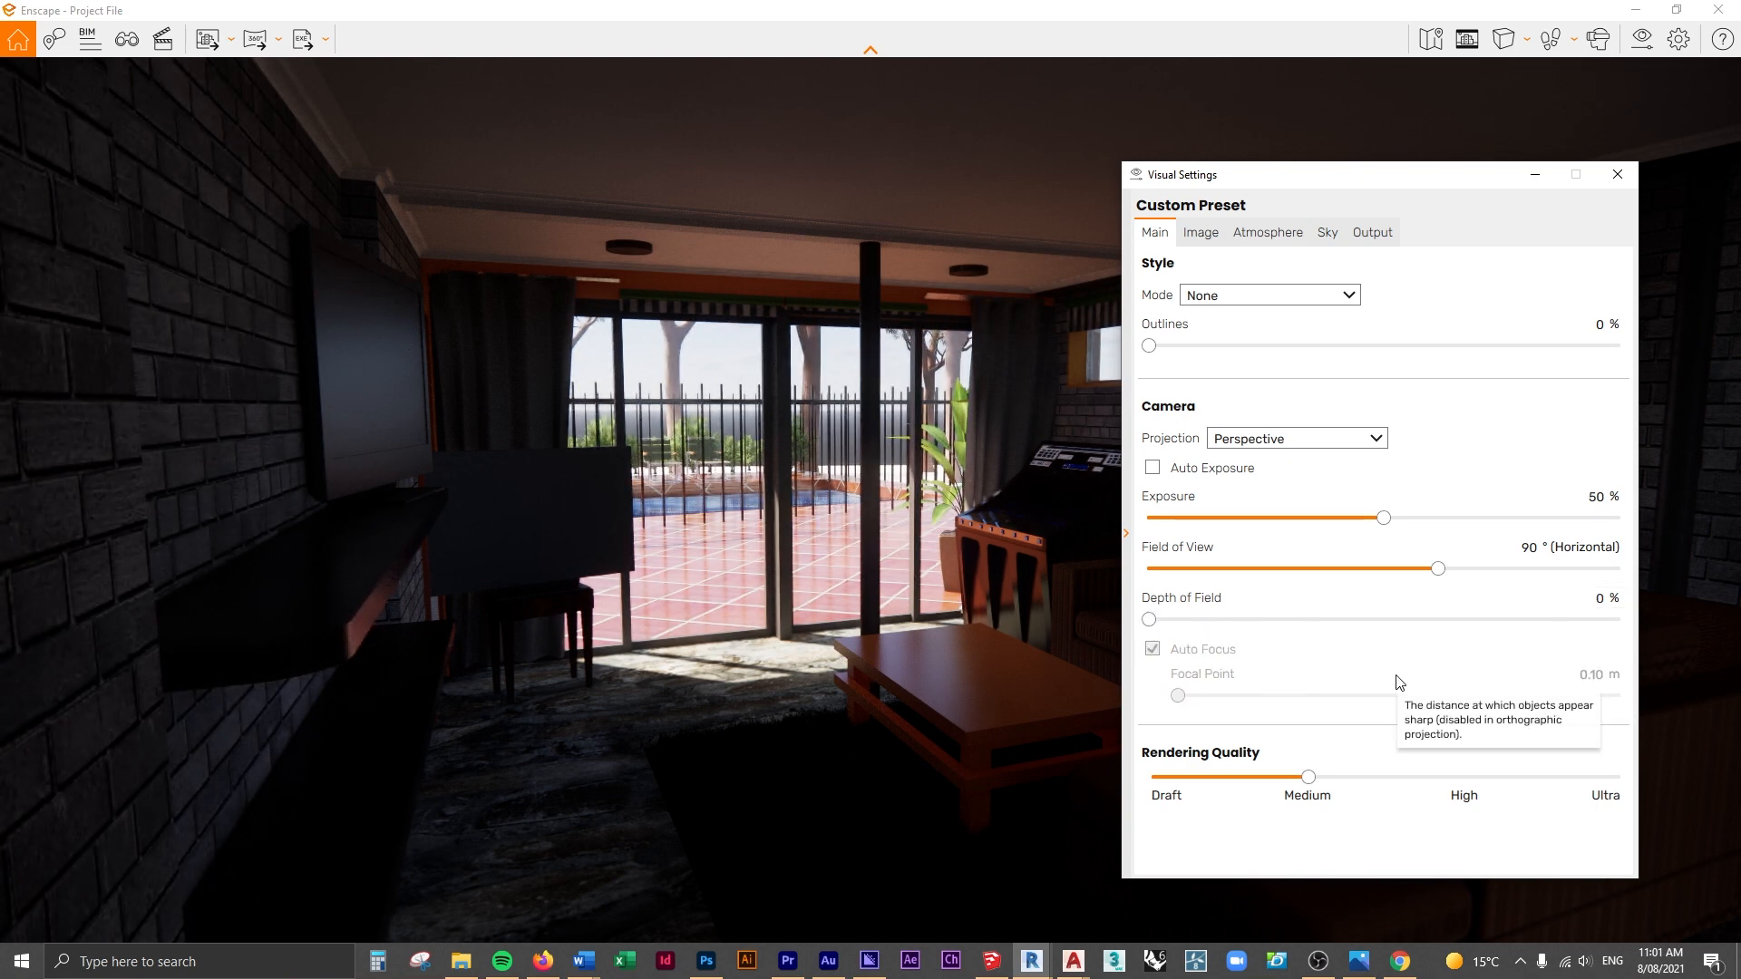
Try a higher exposure, set it back to 50 %, and turn auto exposure on again
drag(1380, 526, 1465, 535)
click(1566, 499)
text(50)
key(Return)
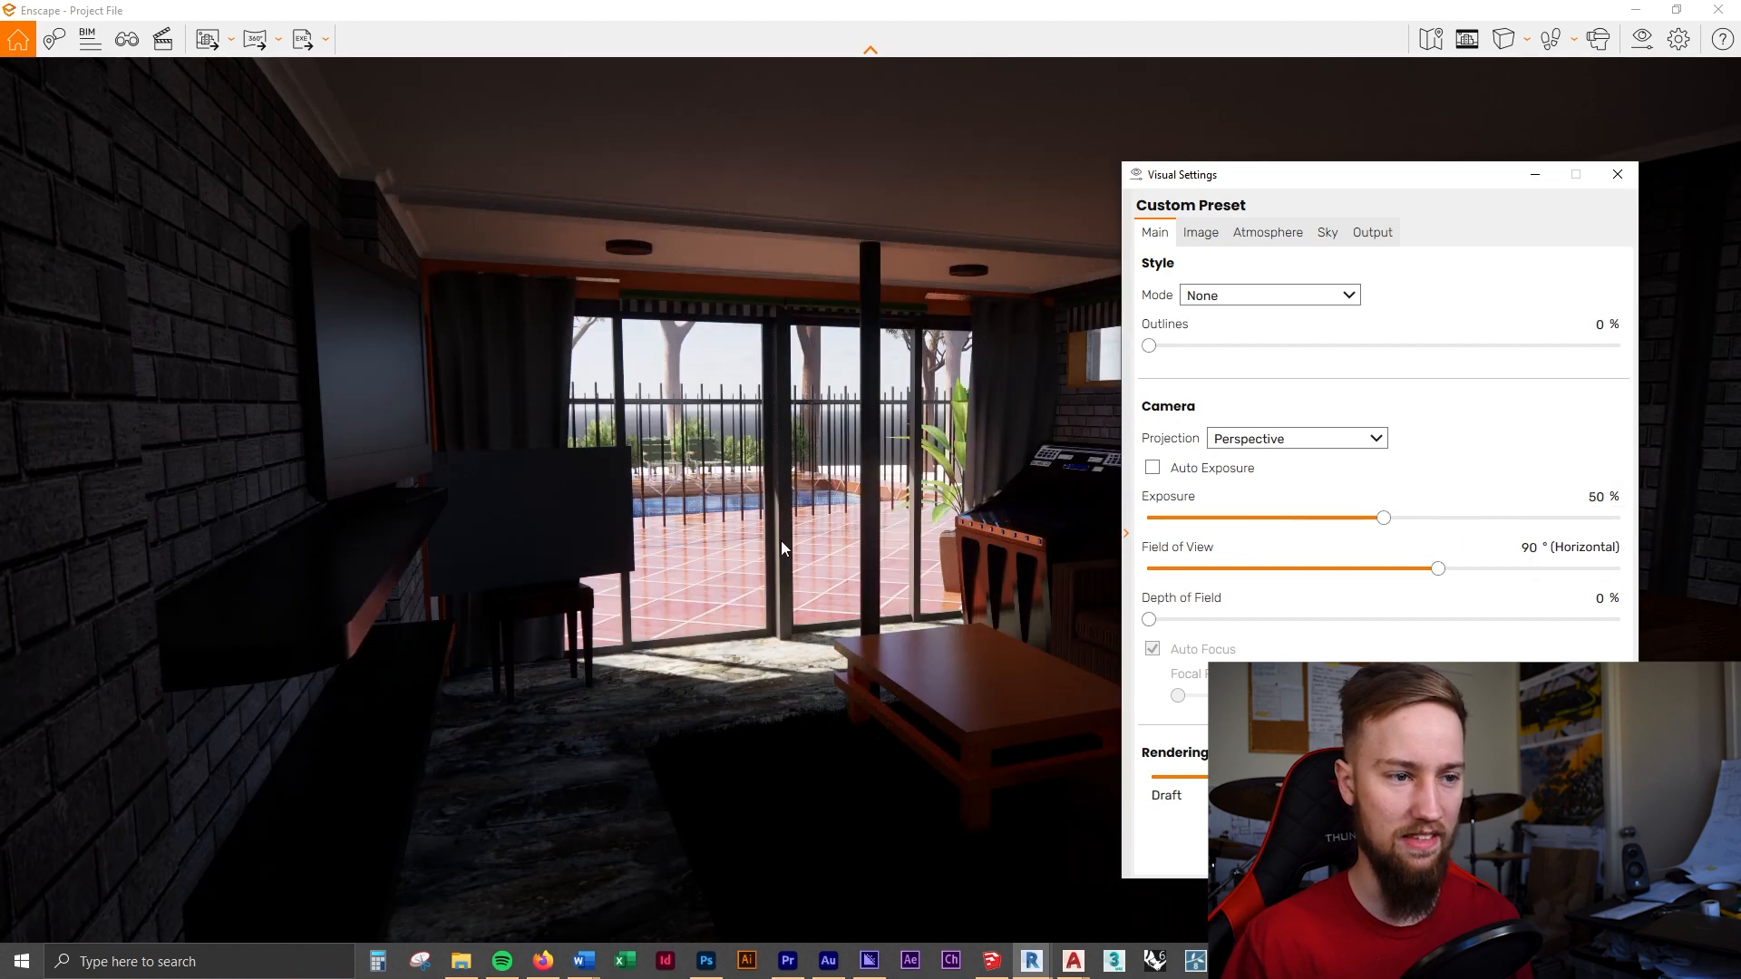
click(1153, 469)
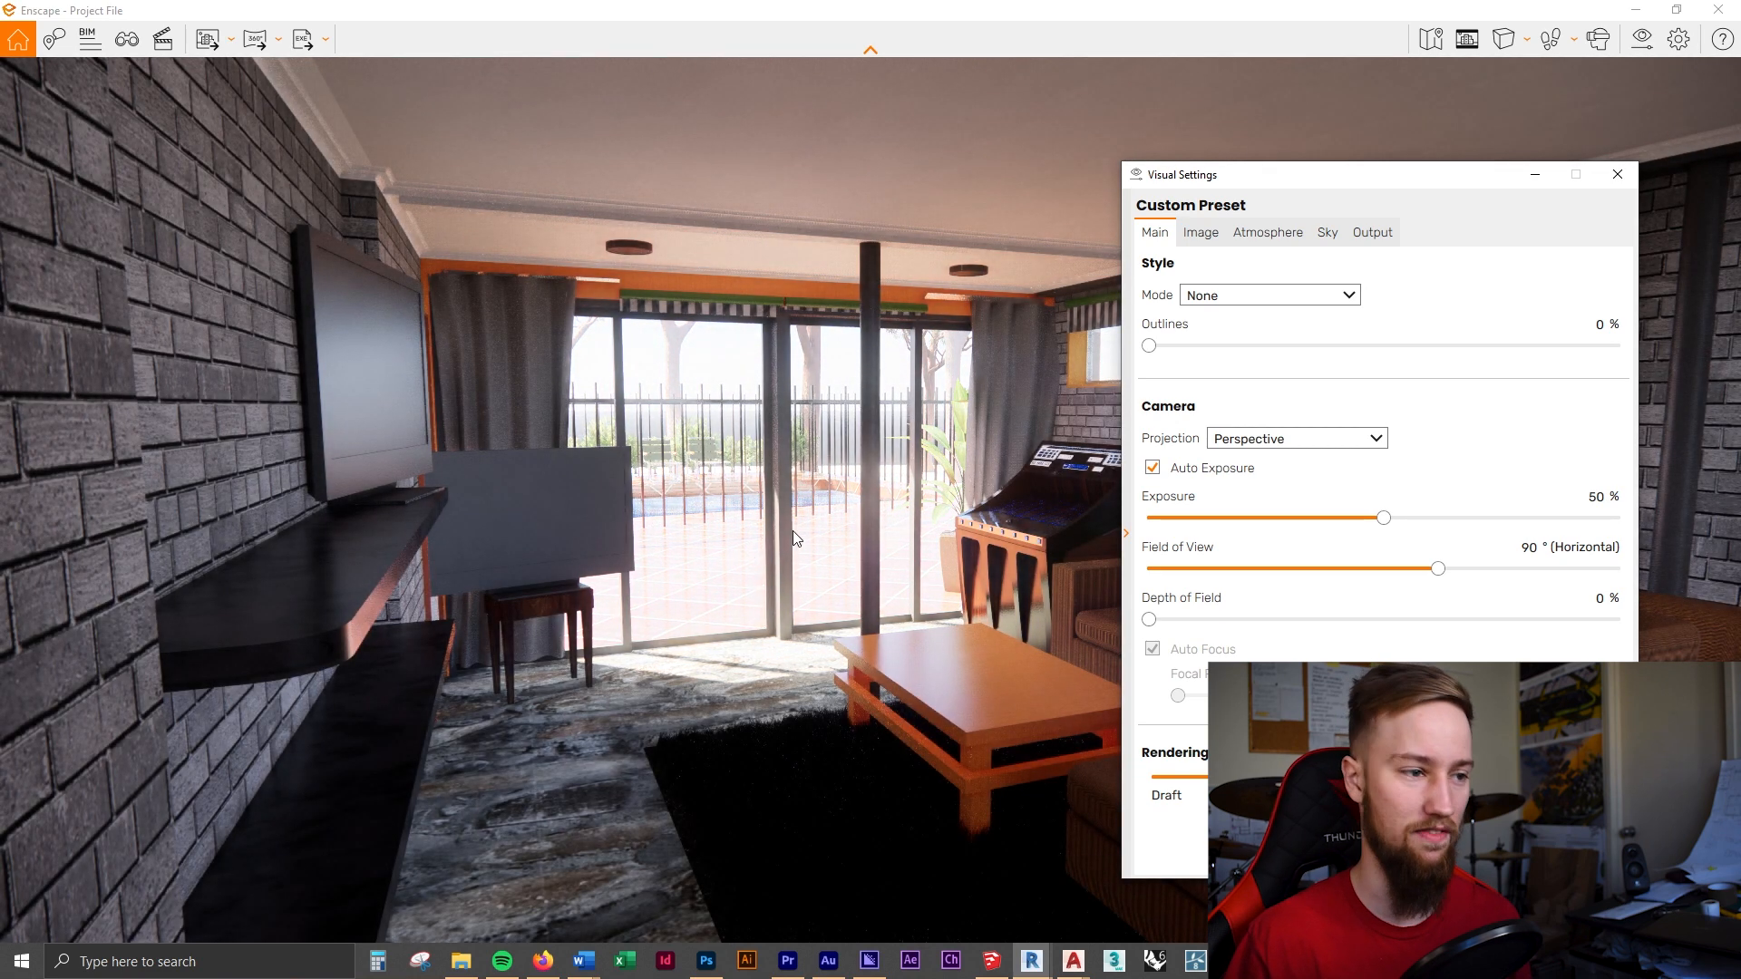
Try lowering the image highlights to about -68 % and return them to 0 %
click(1199, 233)
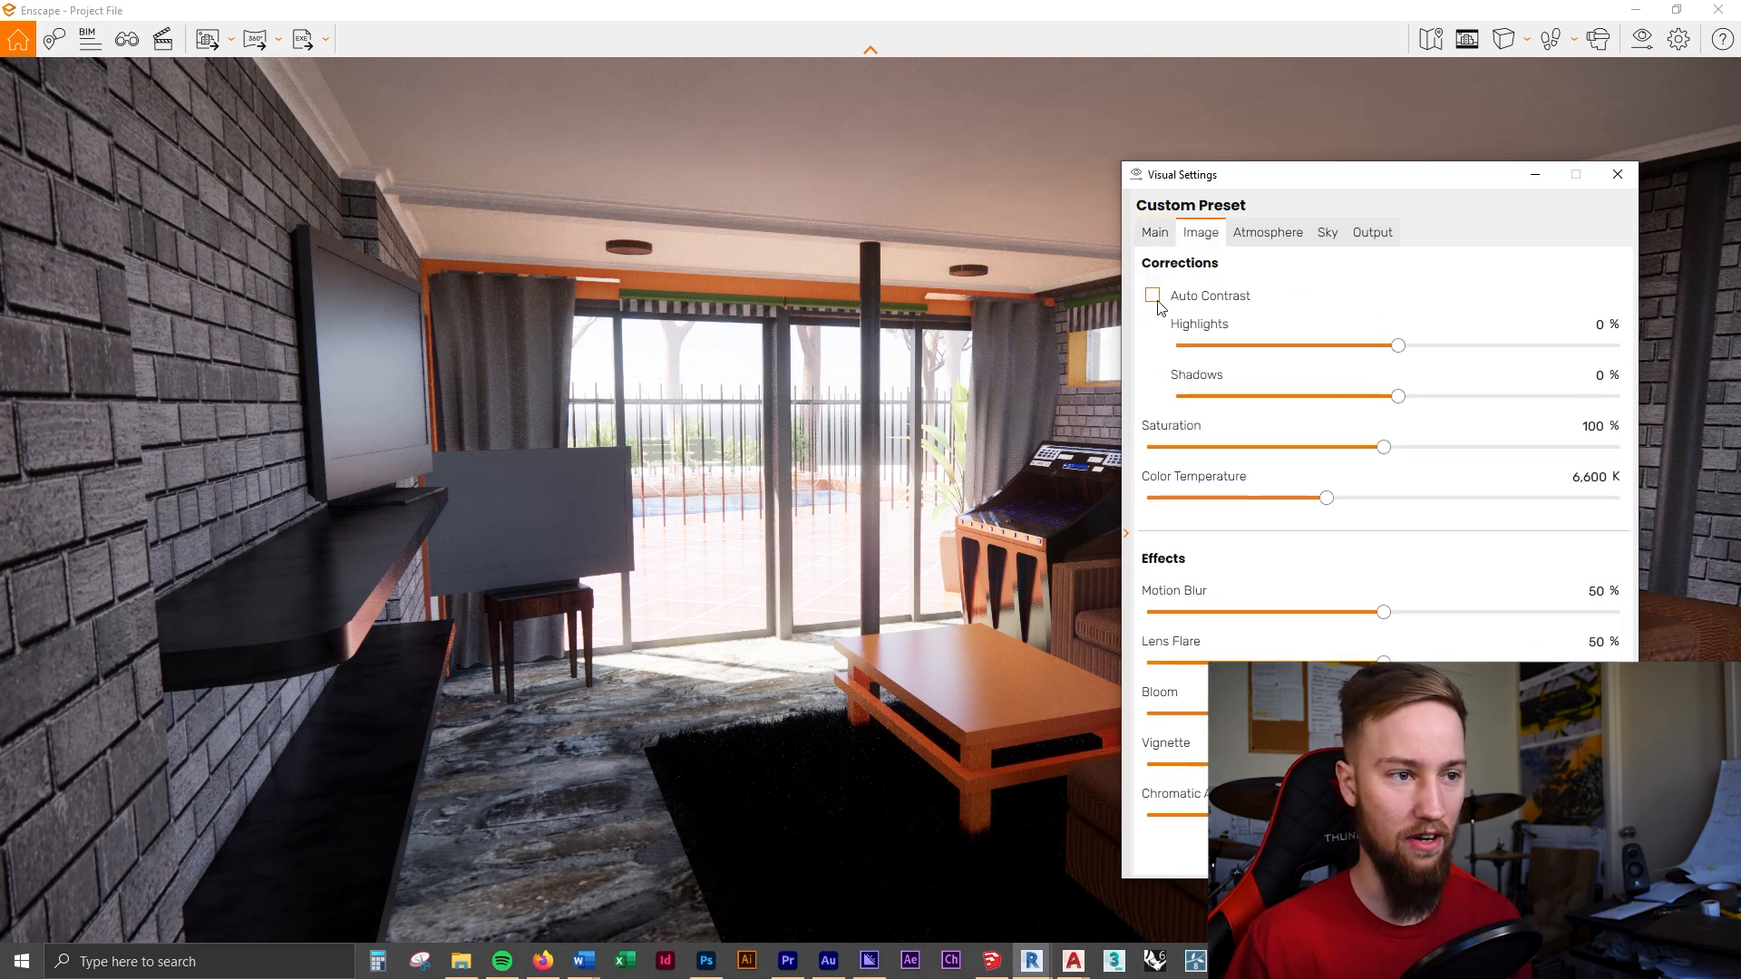
drag(1399, 348, 1256, 368)
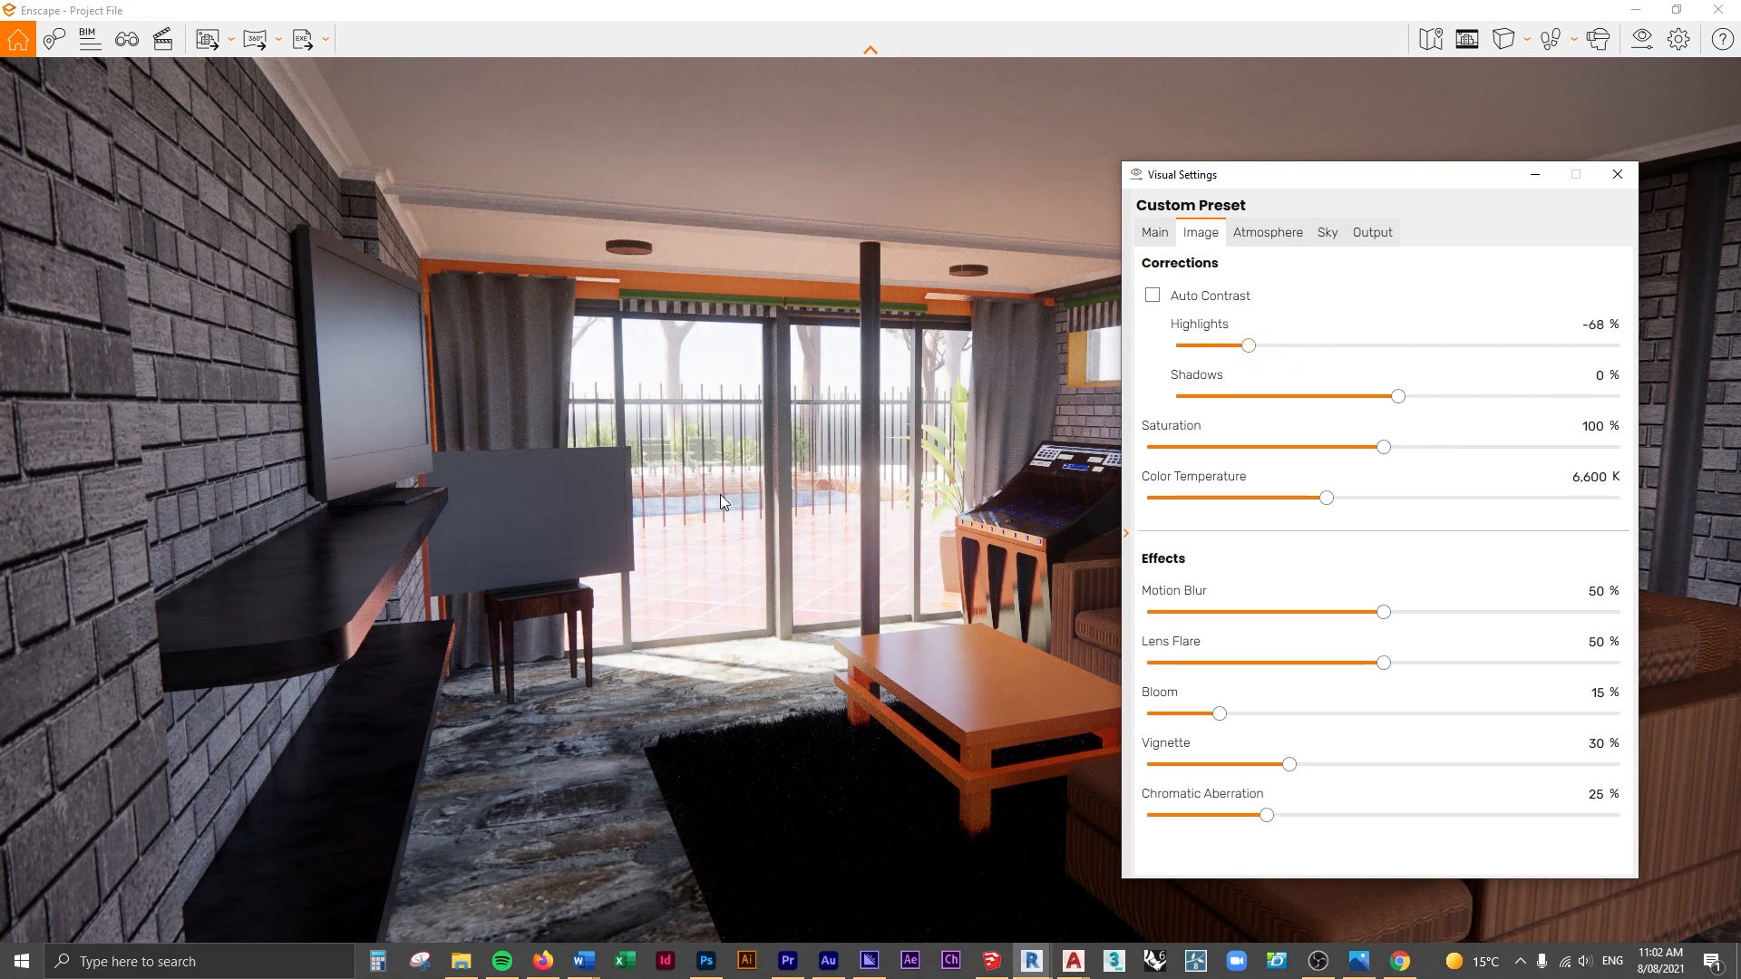
drag(1206, 344, 1368, 344)
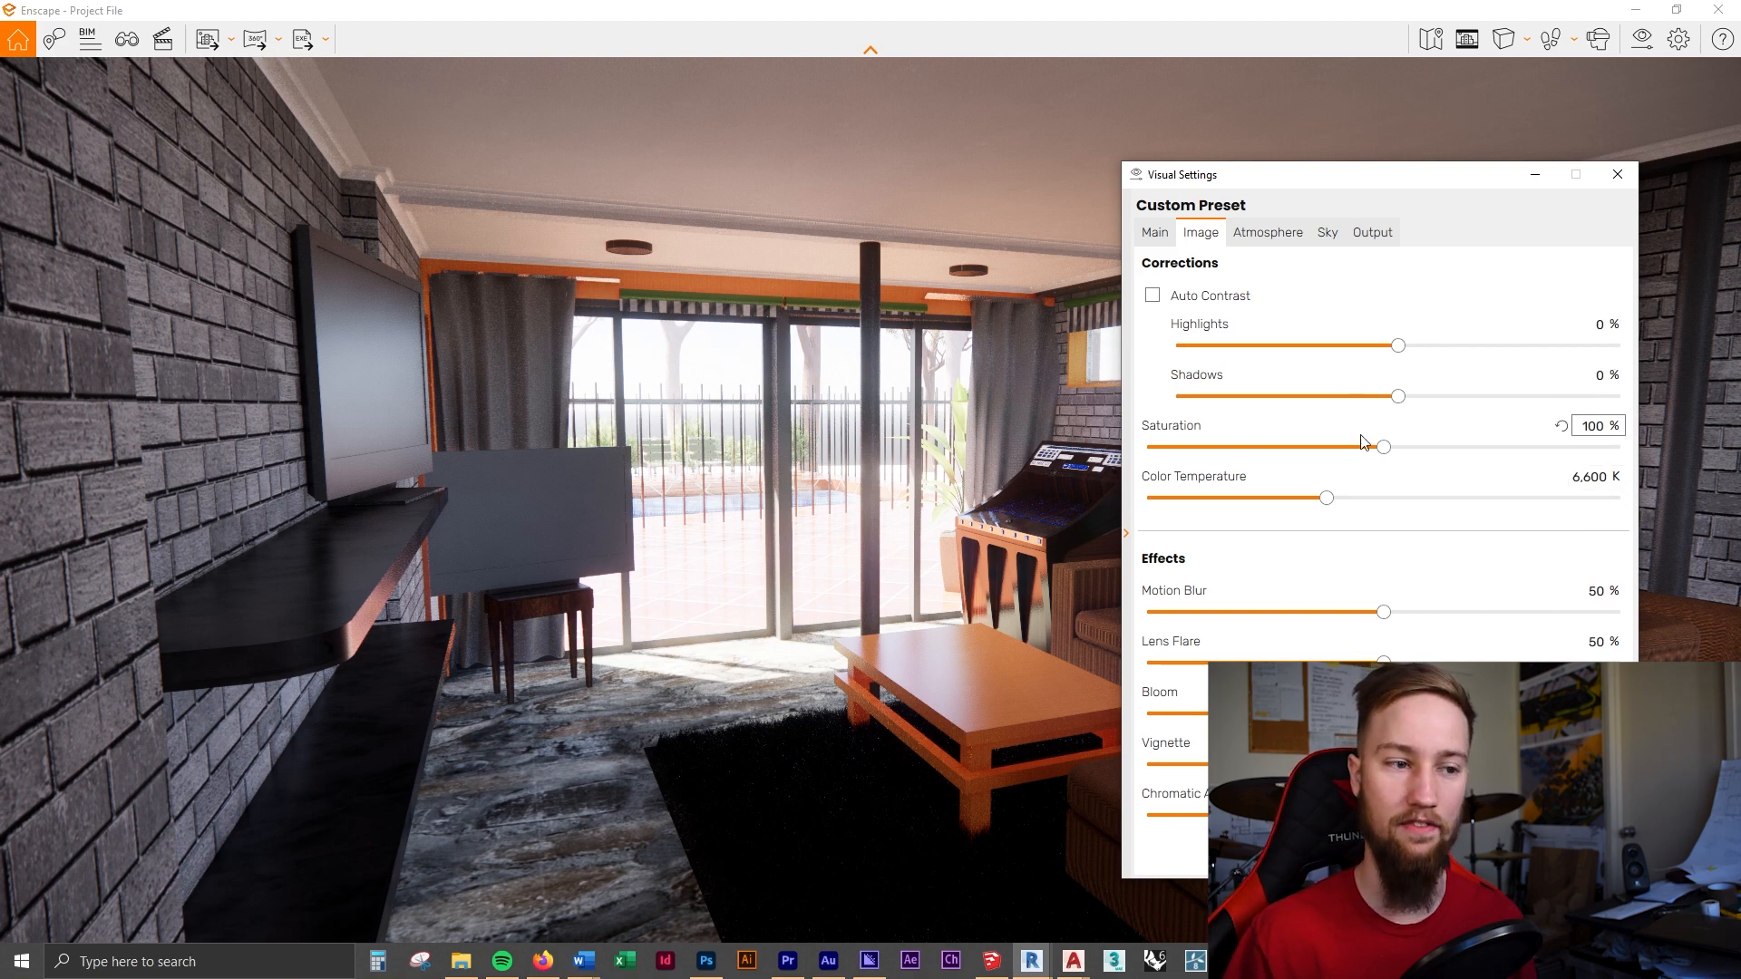
Try a warm color temperature of about 1,831 K and a much cooler one, and reset it to 6,600 K
drag(1329, 502, 1167, 514)
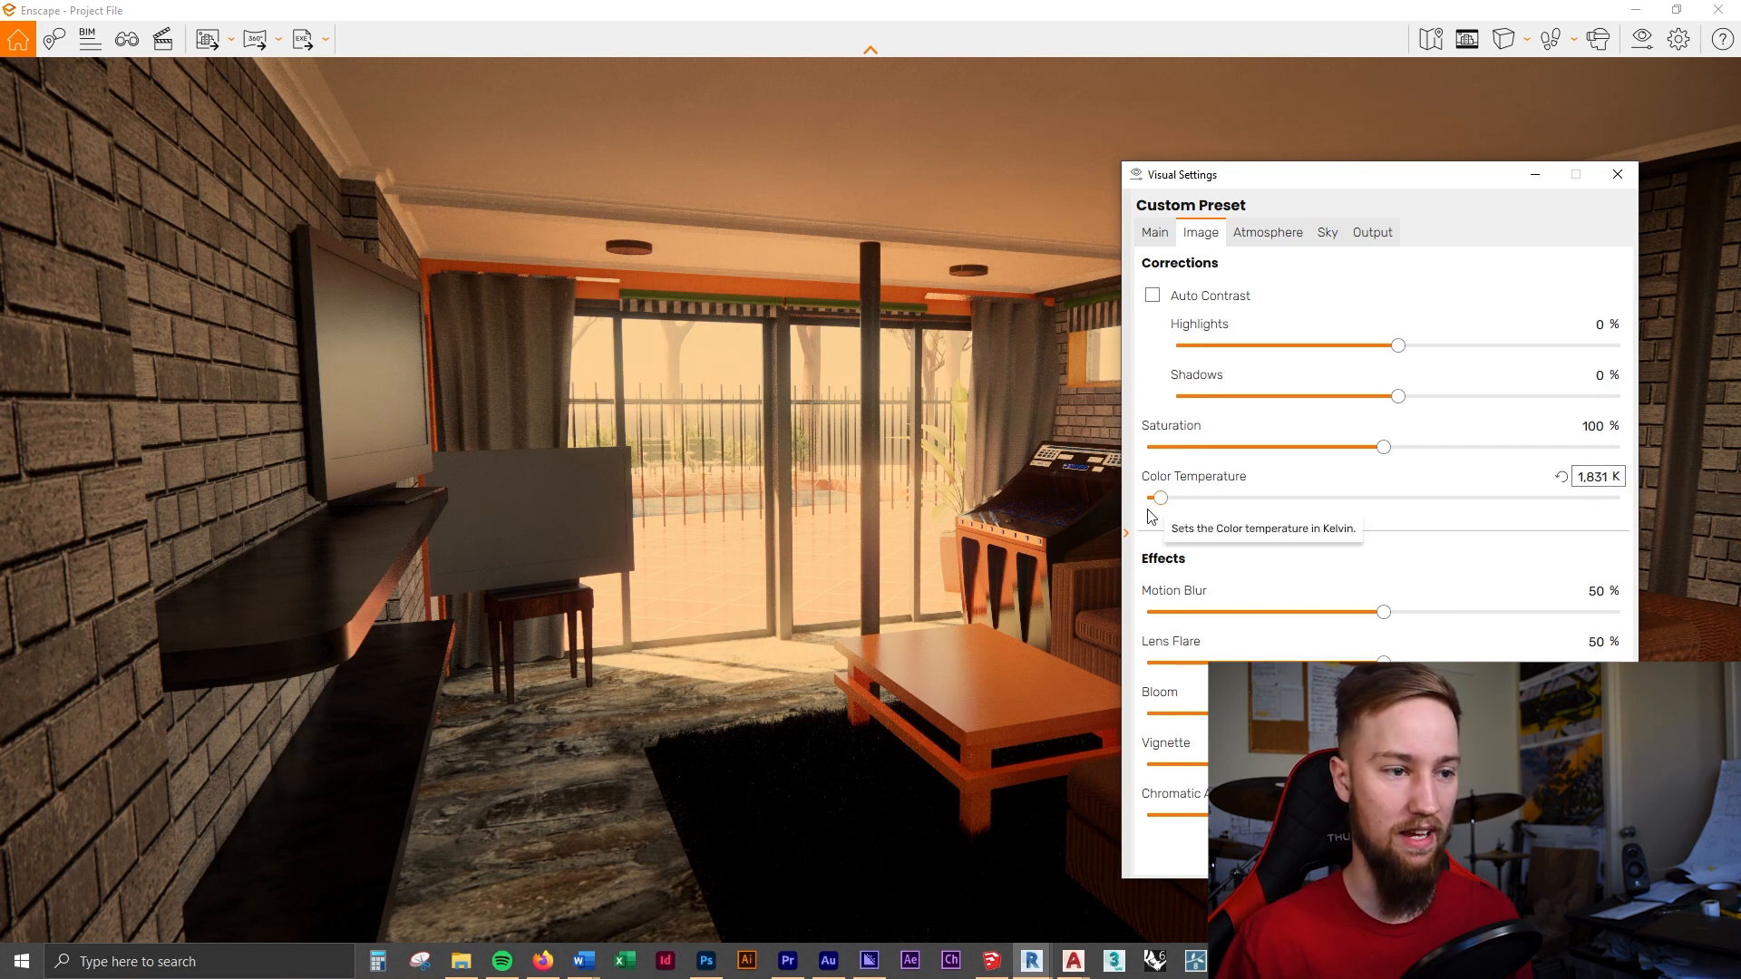
drag(1160, 497, 1605, 515)
click(1559, 478)
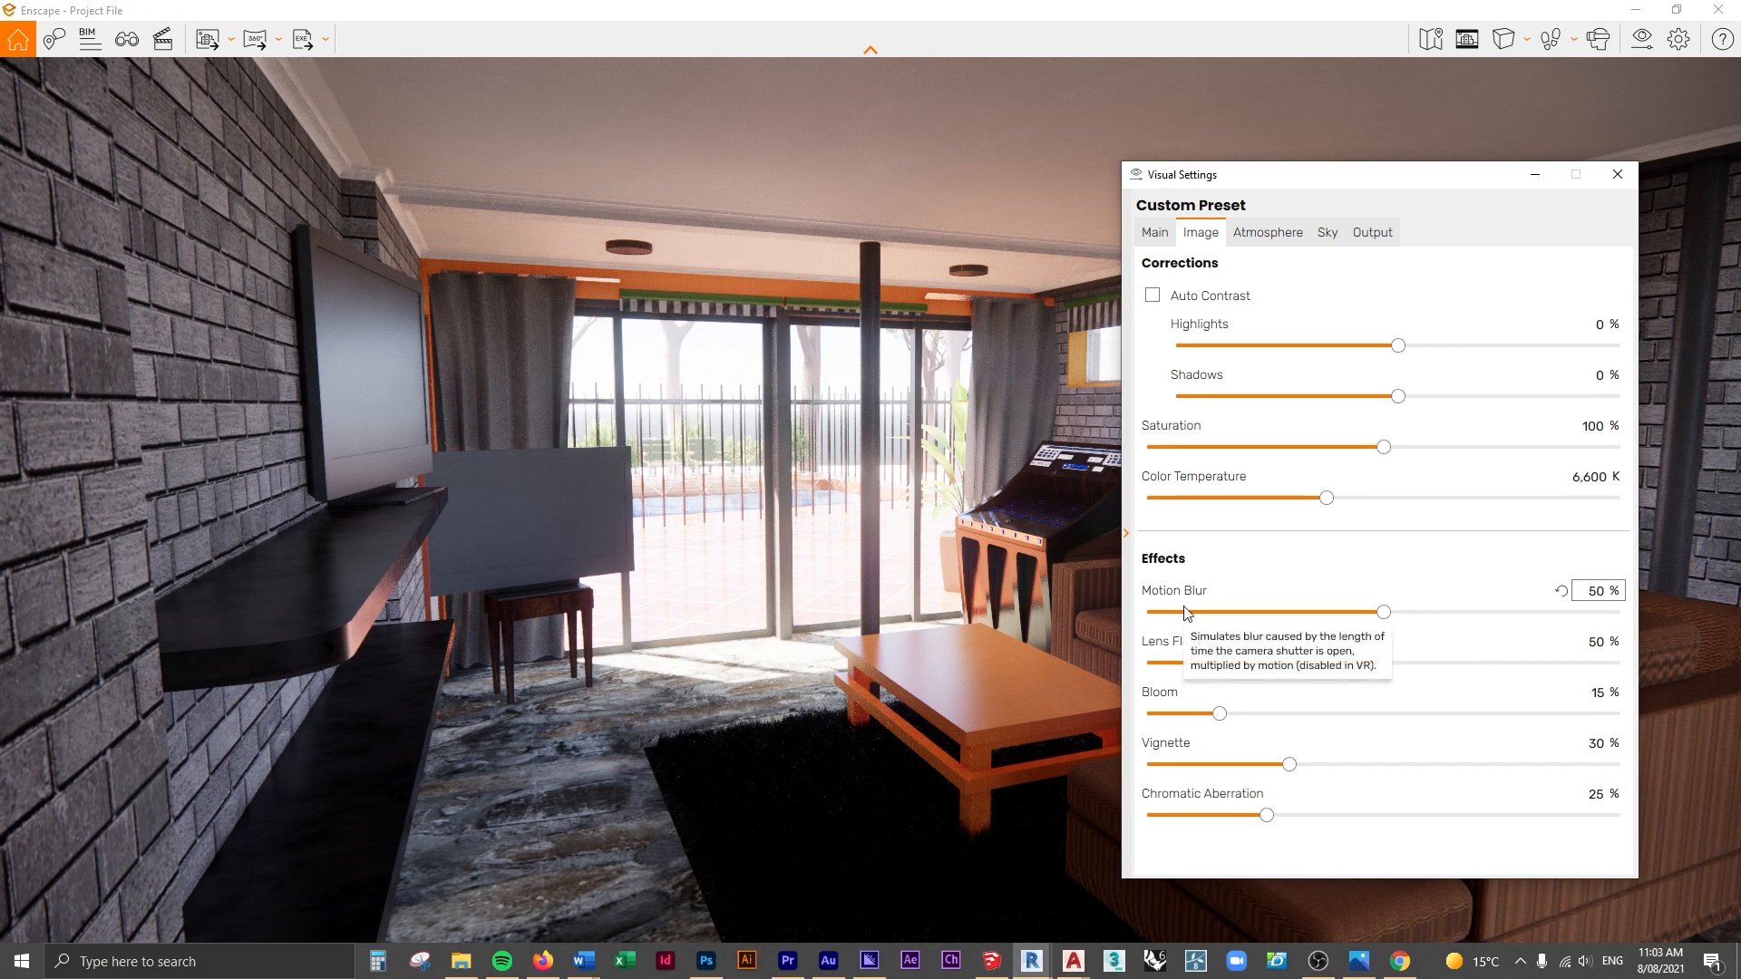
Test the atmosphere's sun brightness at about 216 % and lower it to 0 %
click(1233, 230)
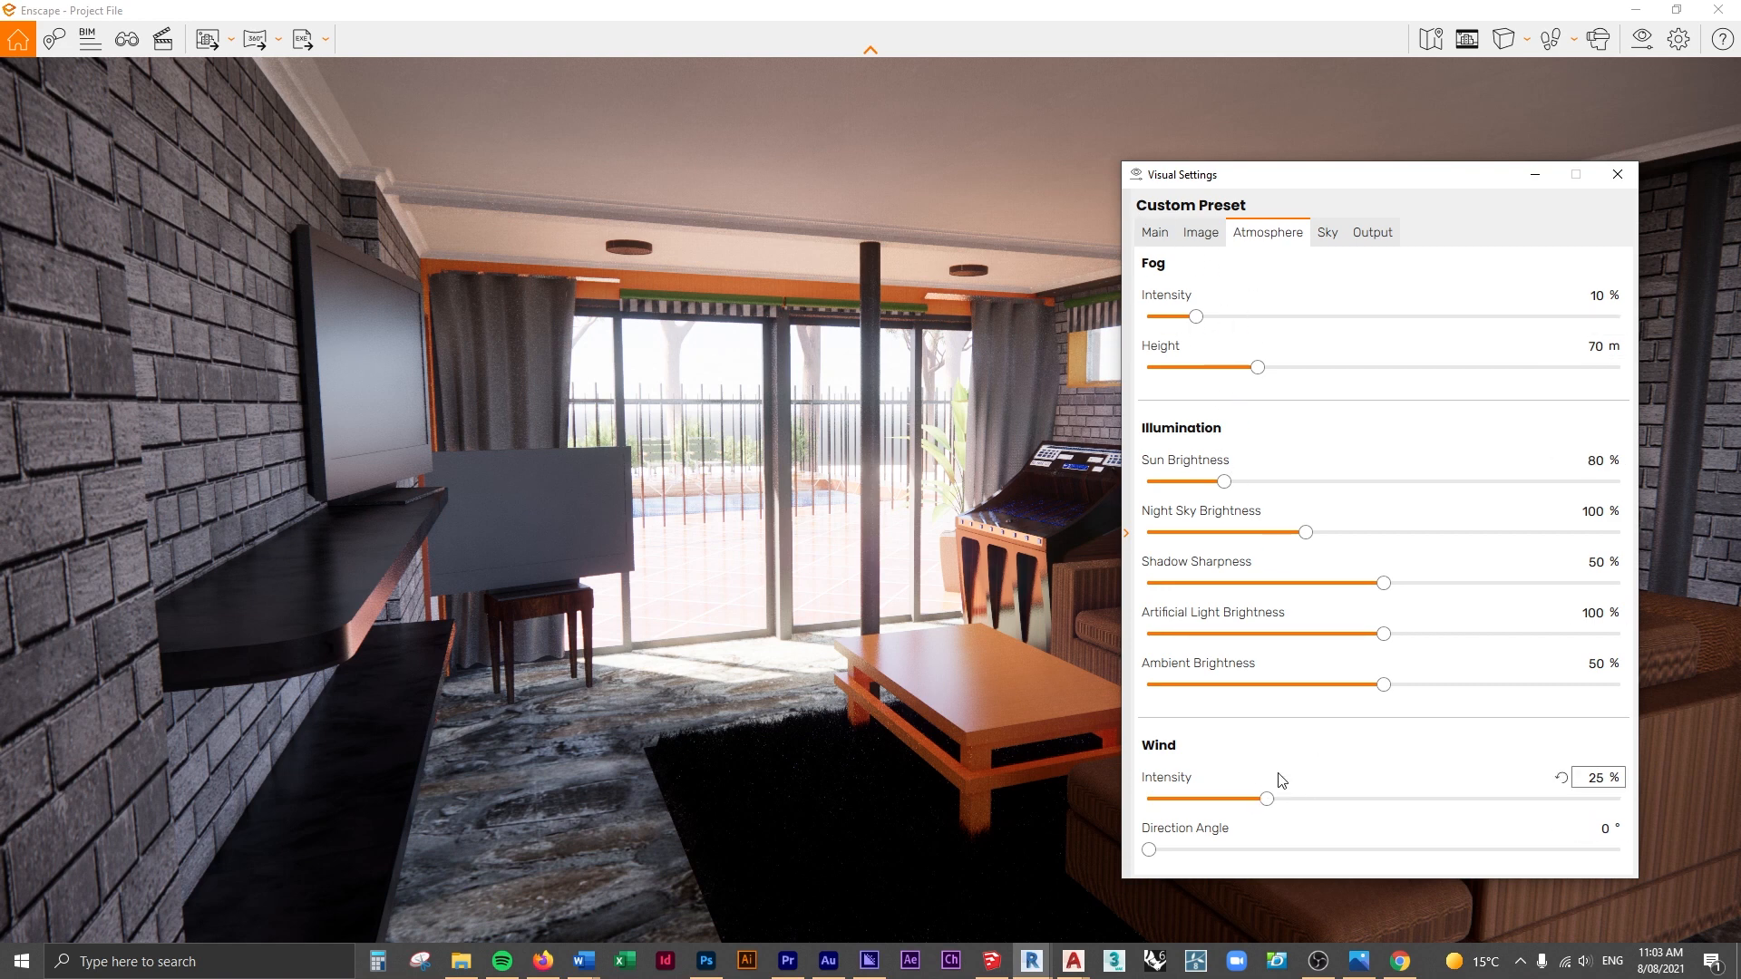
drag(1224, 481, 1351, 482)
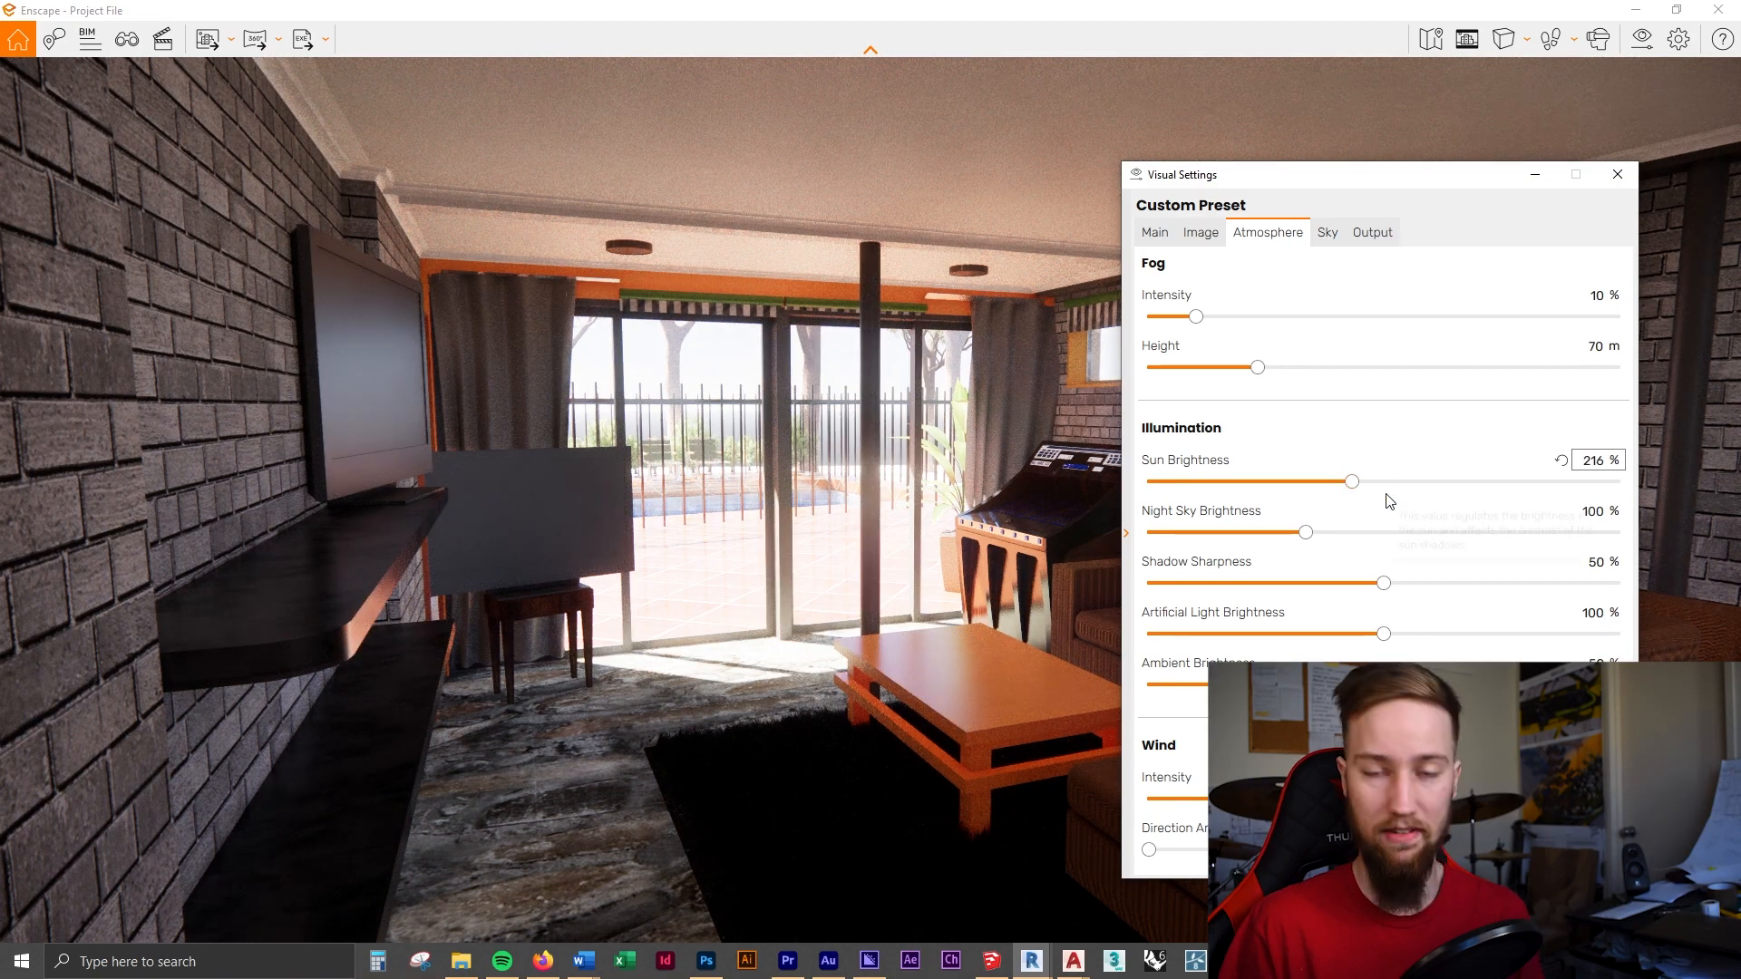
drag(1354, 482, 1016, 459)
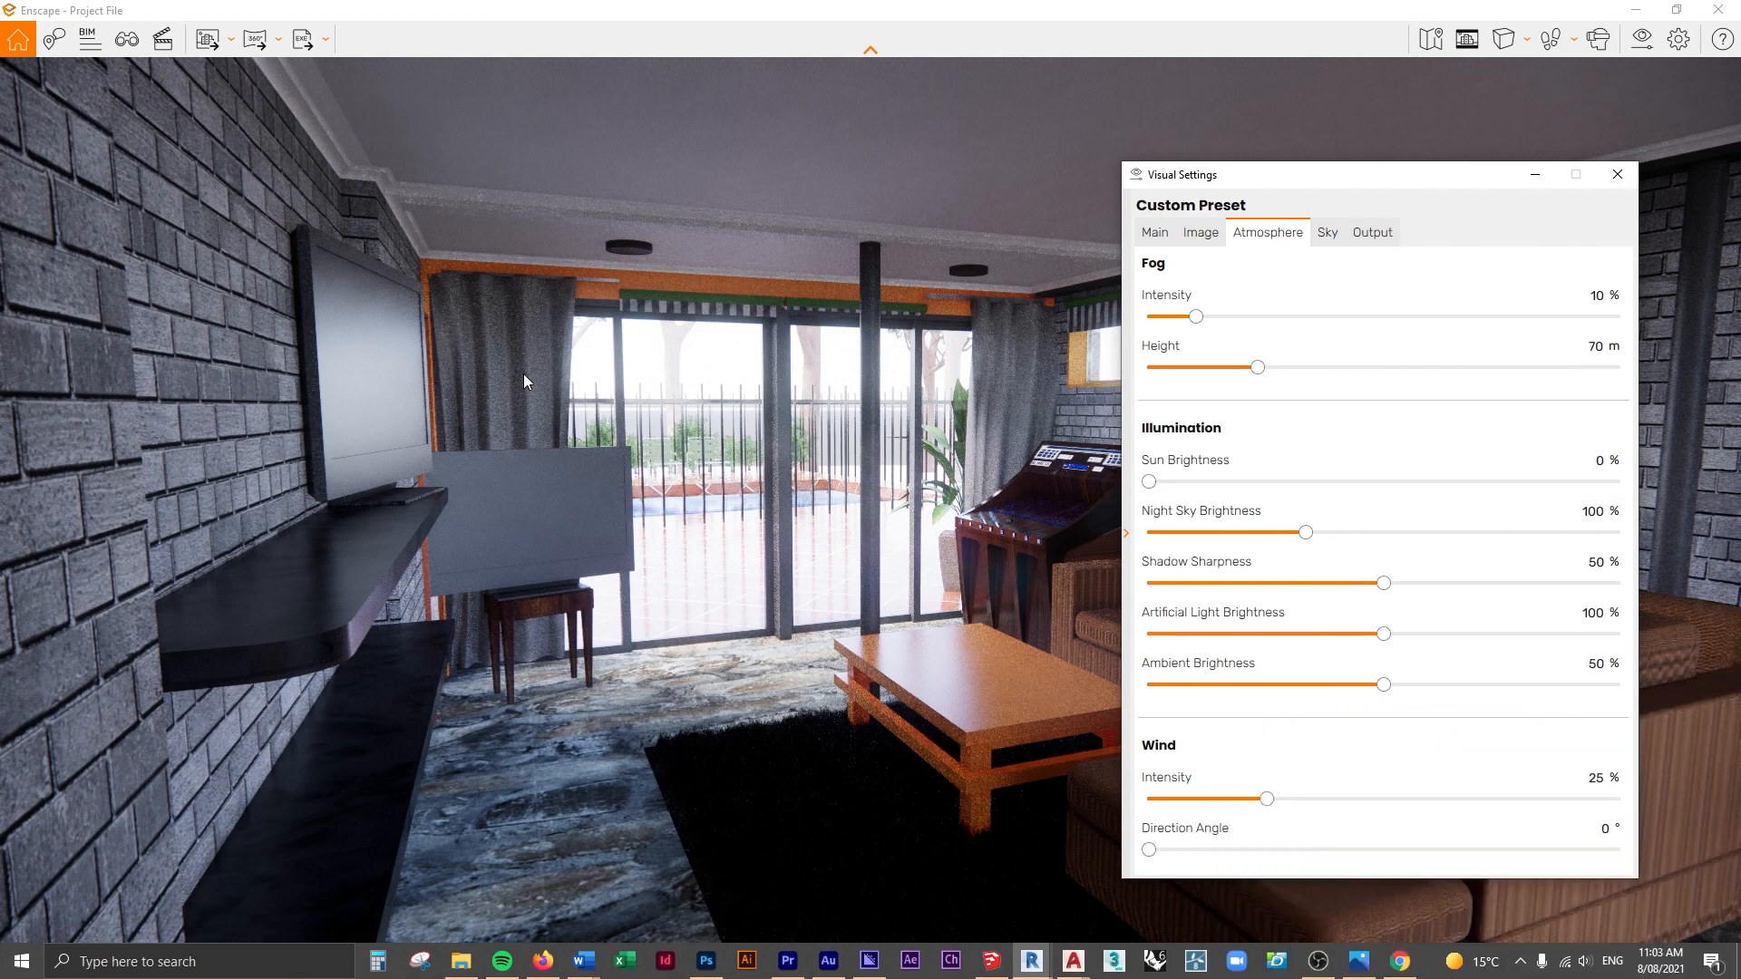
Raise the atmosphere's ambient brightness to its maximum
drag(1298, 171, 1315, 176)
drag(1401, 689, 1405, 689)
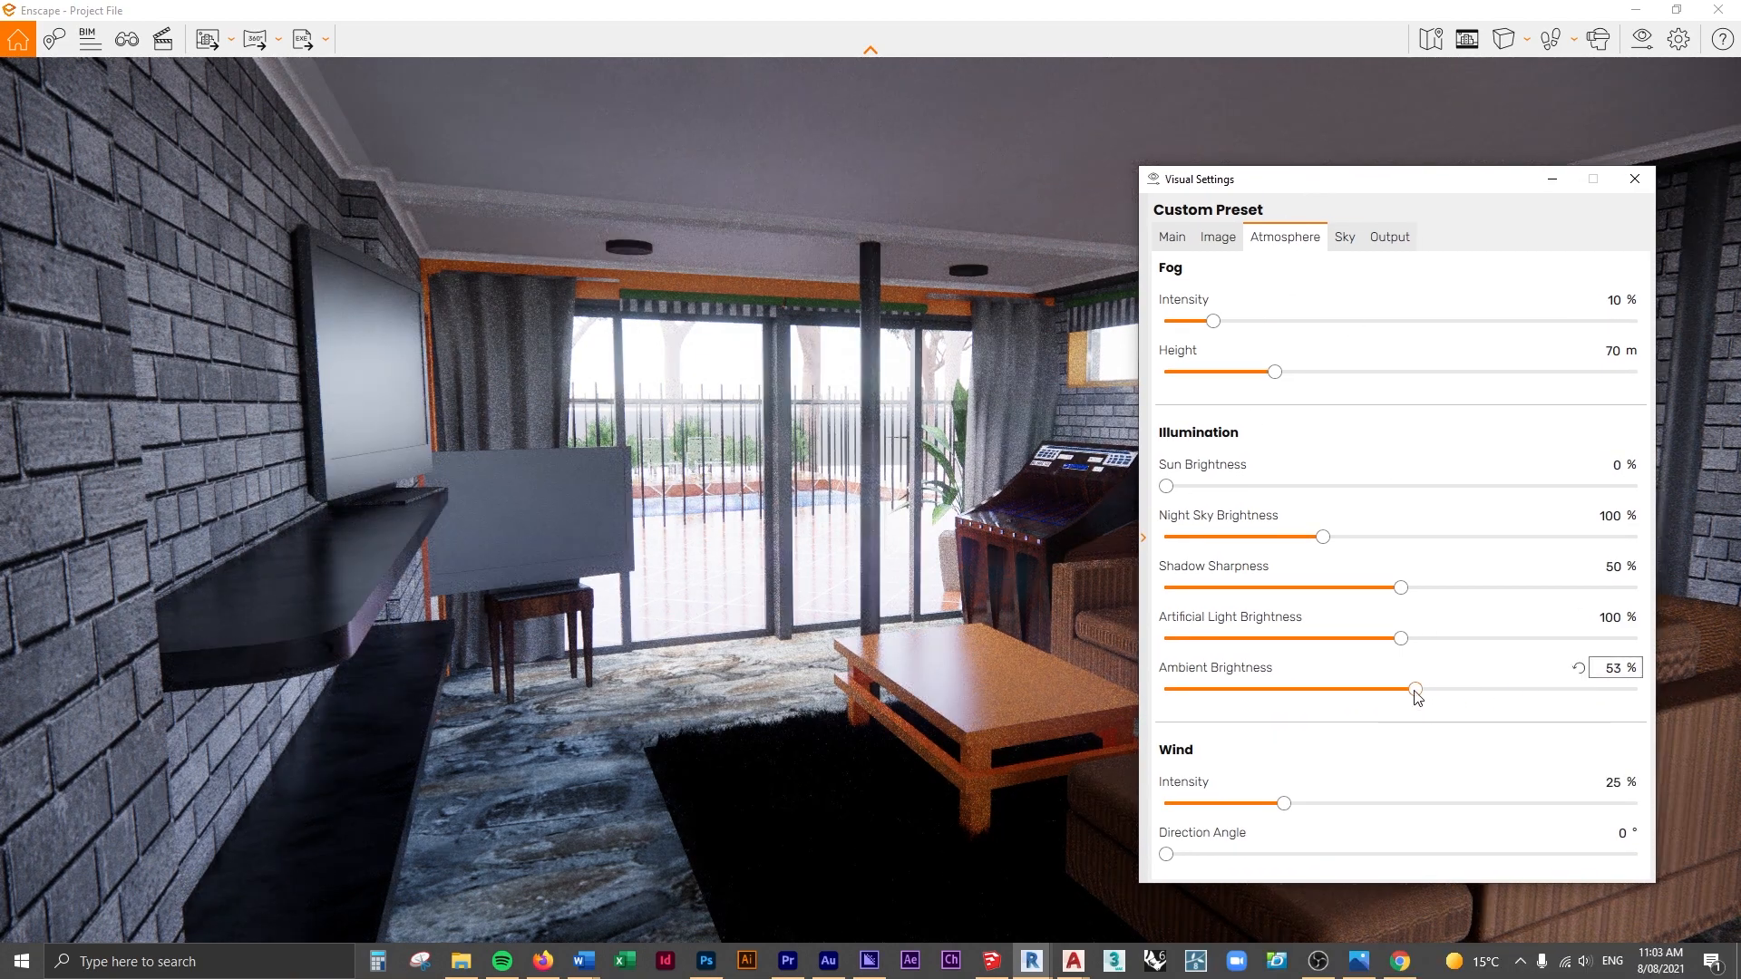
drag(1407, 691, 1735, 710)
mouse_move(1636, 689)
mouse_down()
mouse_move(1063, 693)
mouse_move(1659, 690)
mouse_up()
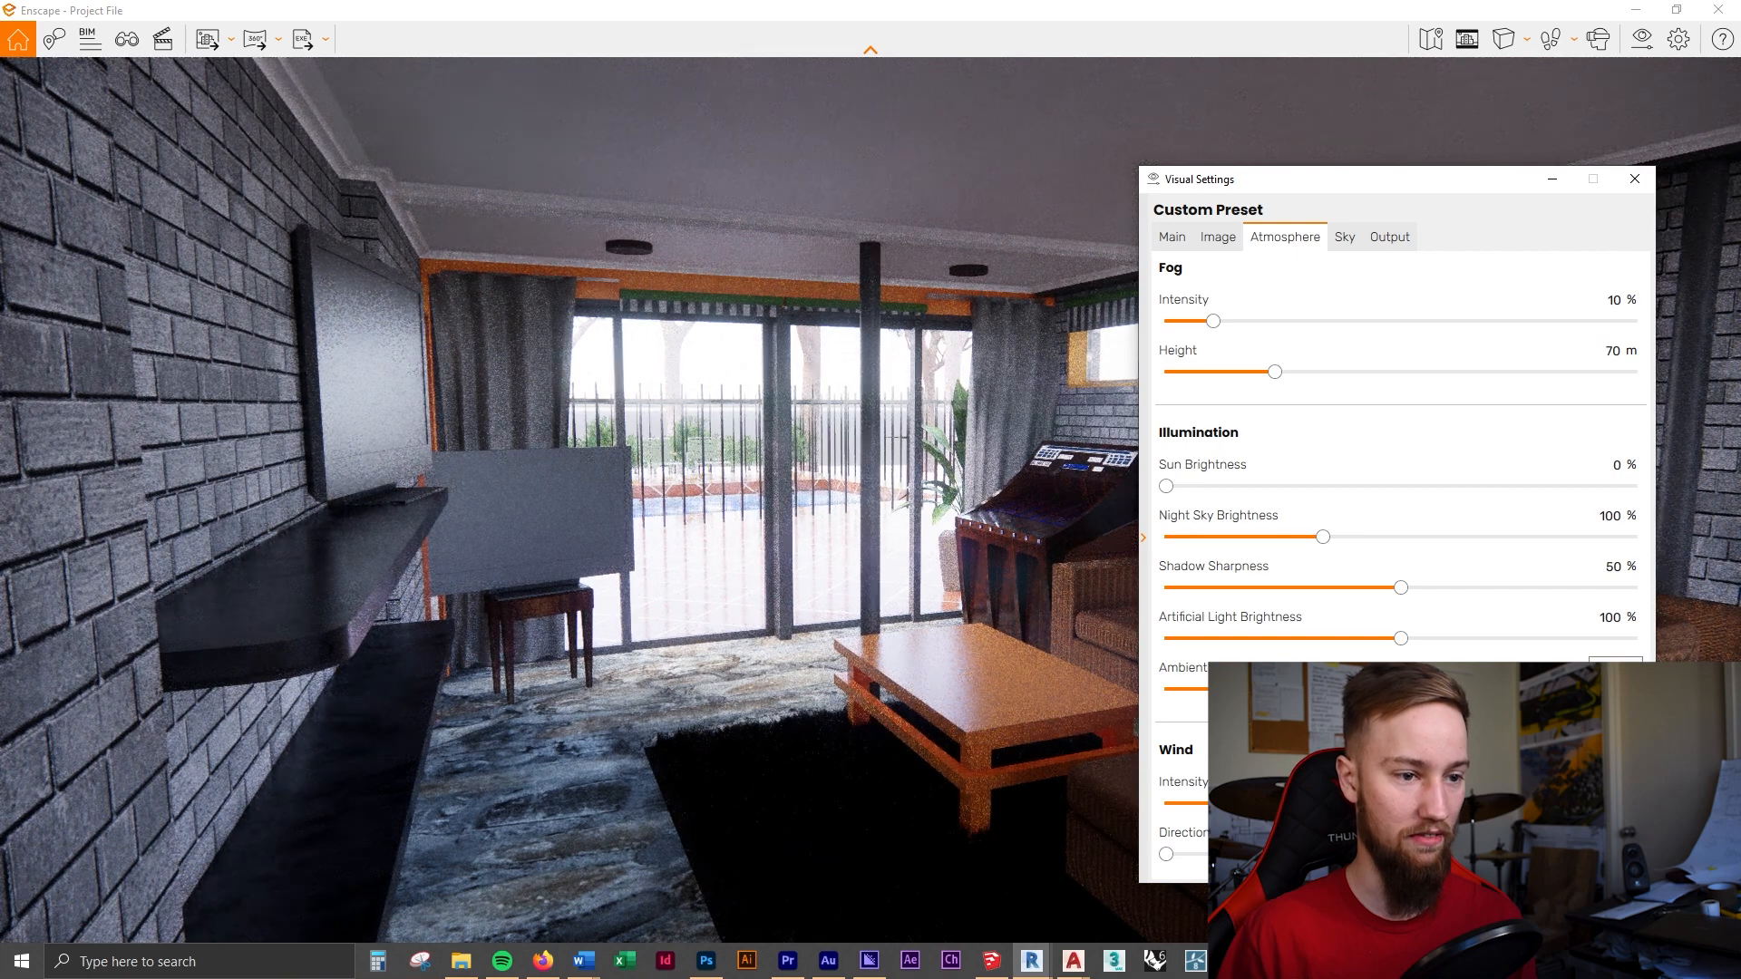
Raise the atmosphere's sun brightness to about 124 % and the artificial light brightness to 200 %
mouse_move(1242, 519)
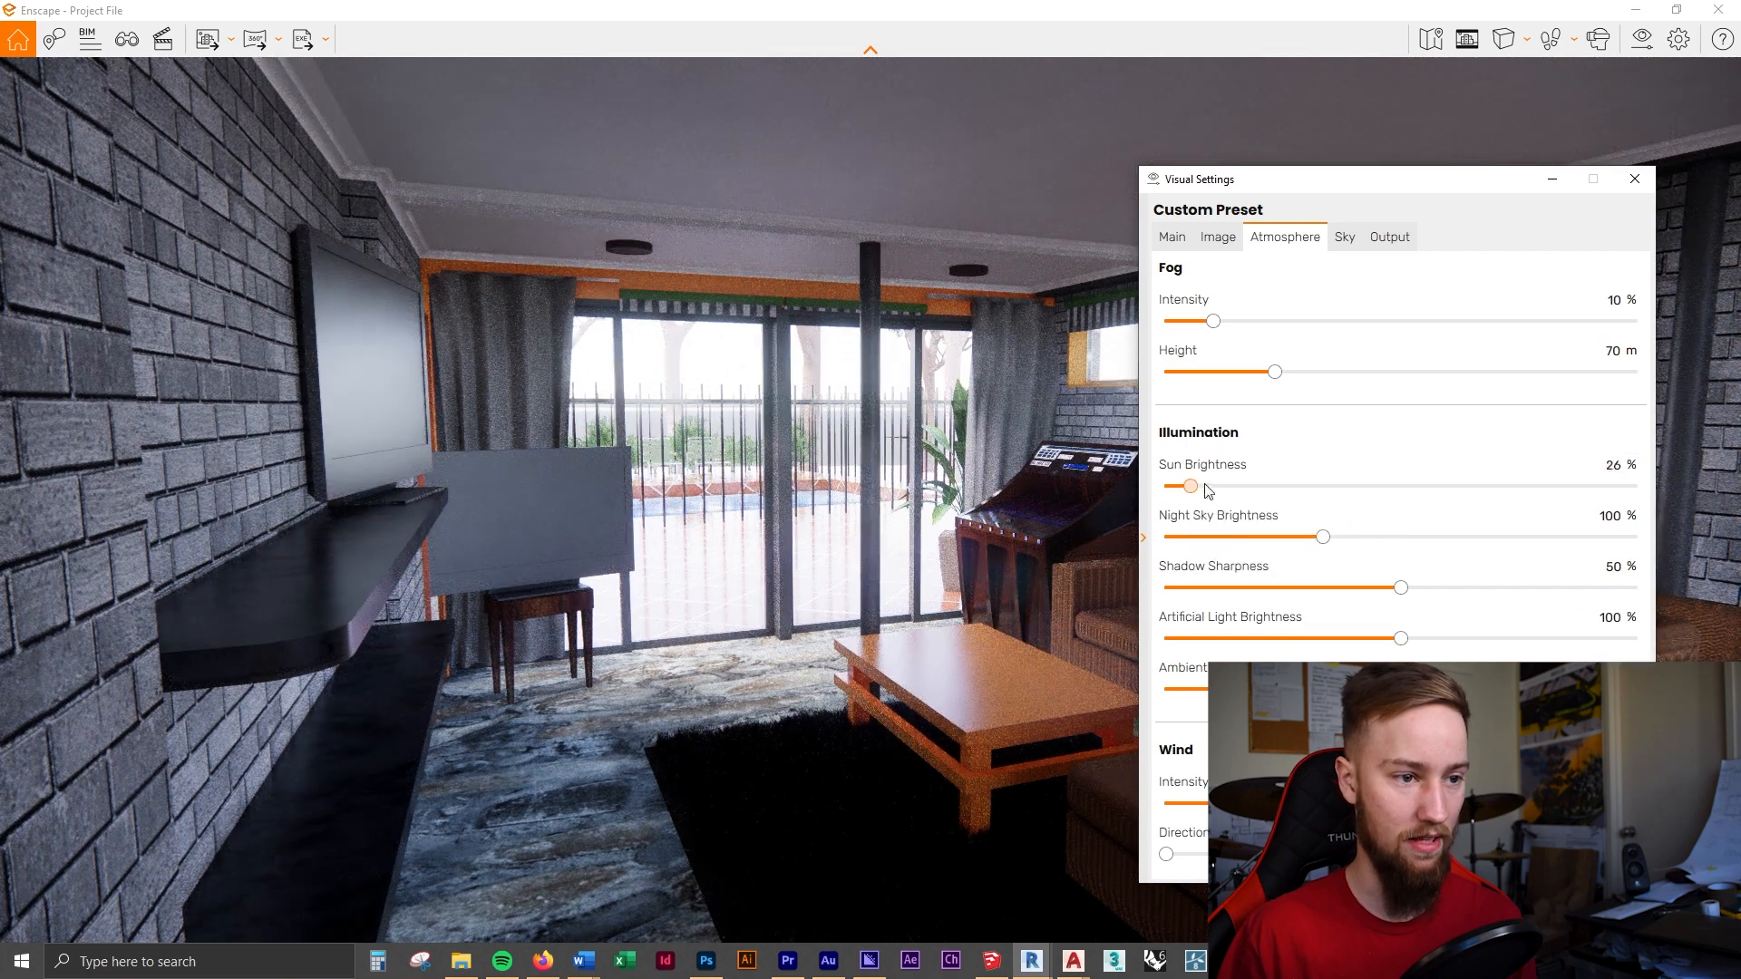
drag(1166, 486, 1283, 486)
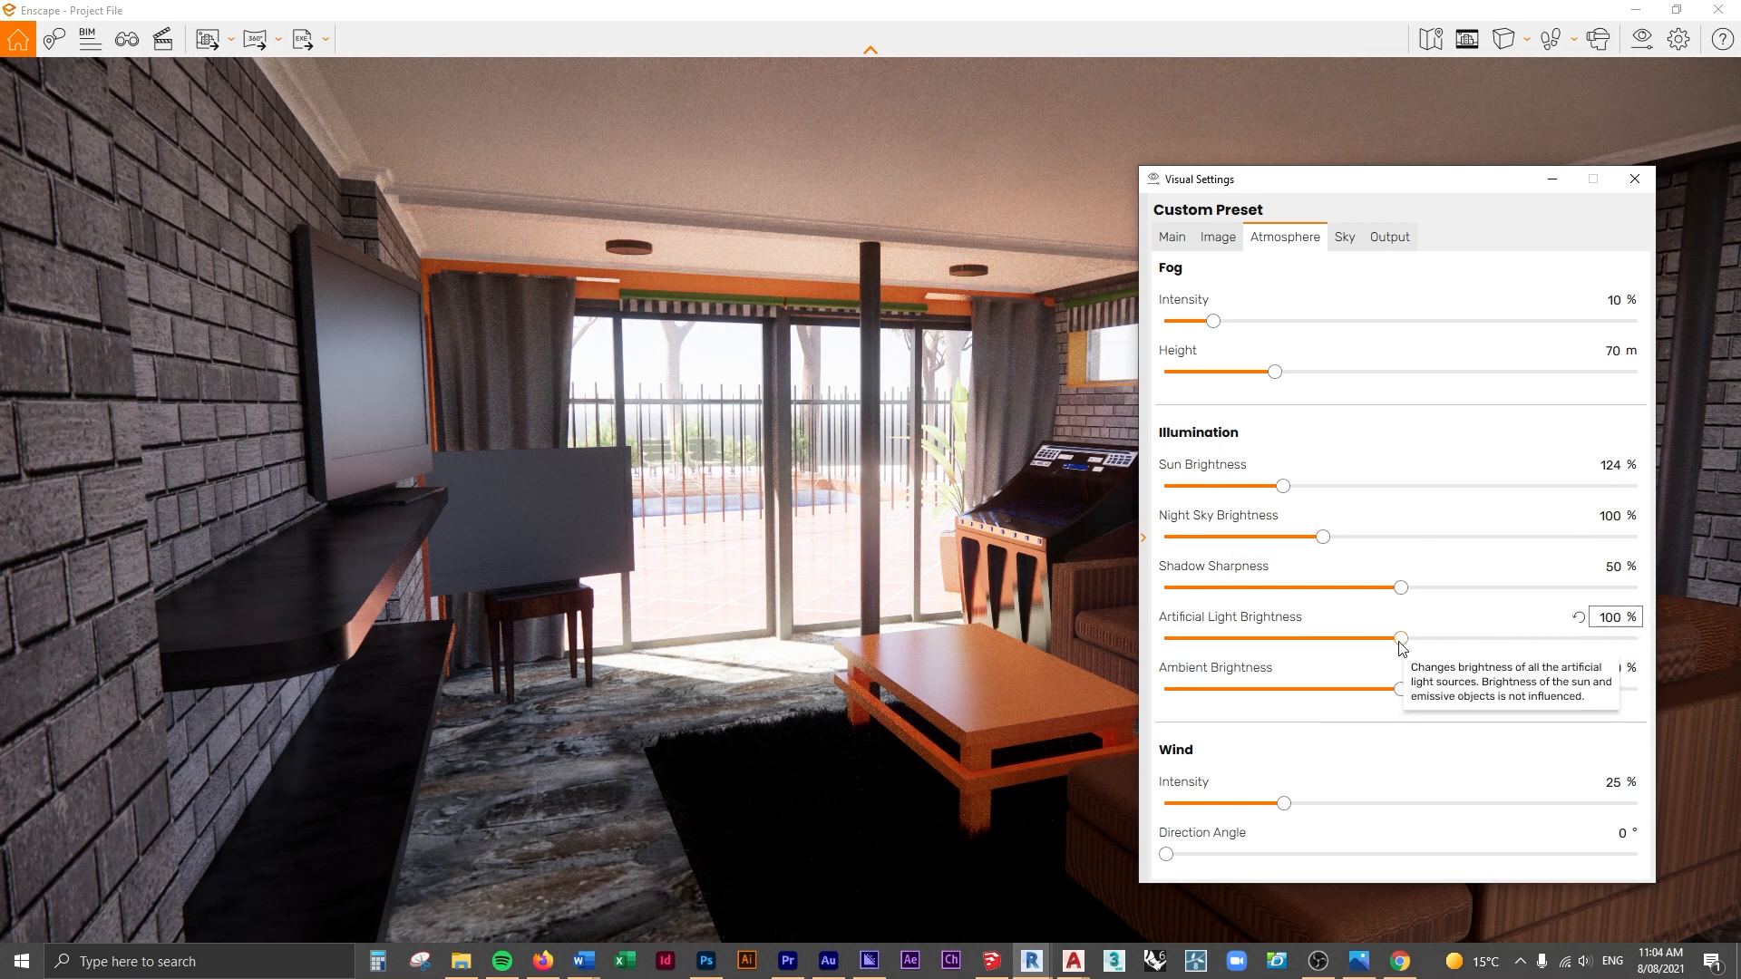
drag(1401, 638, 1697, 669)
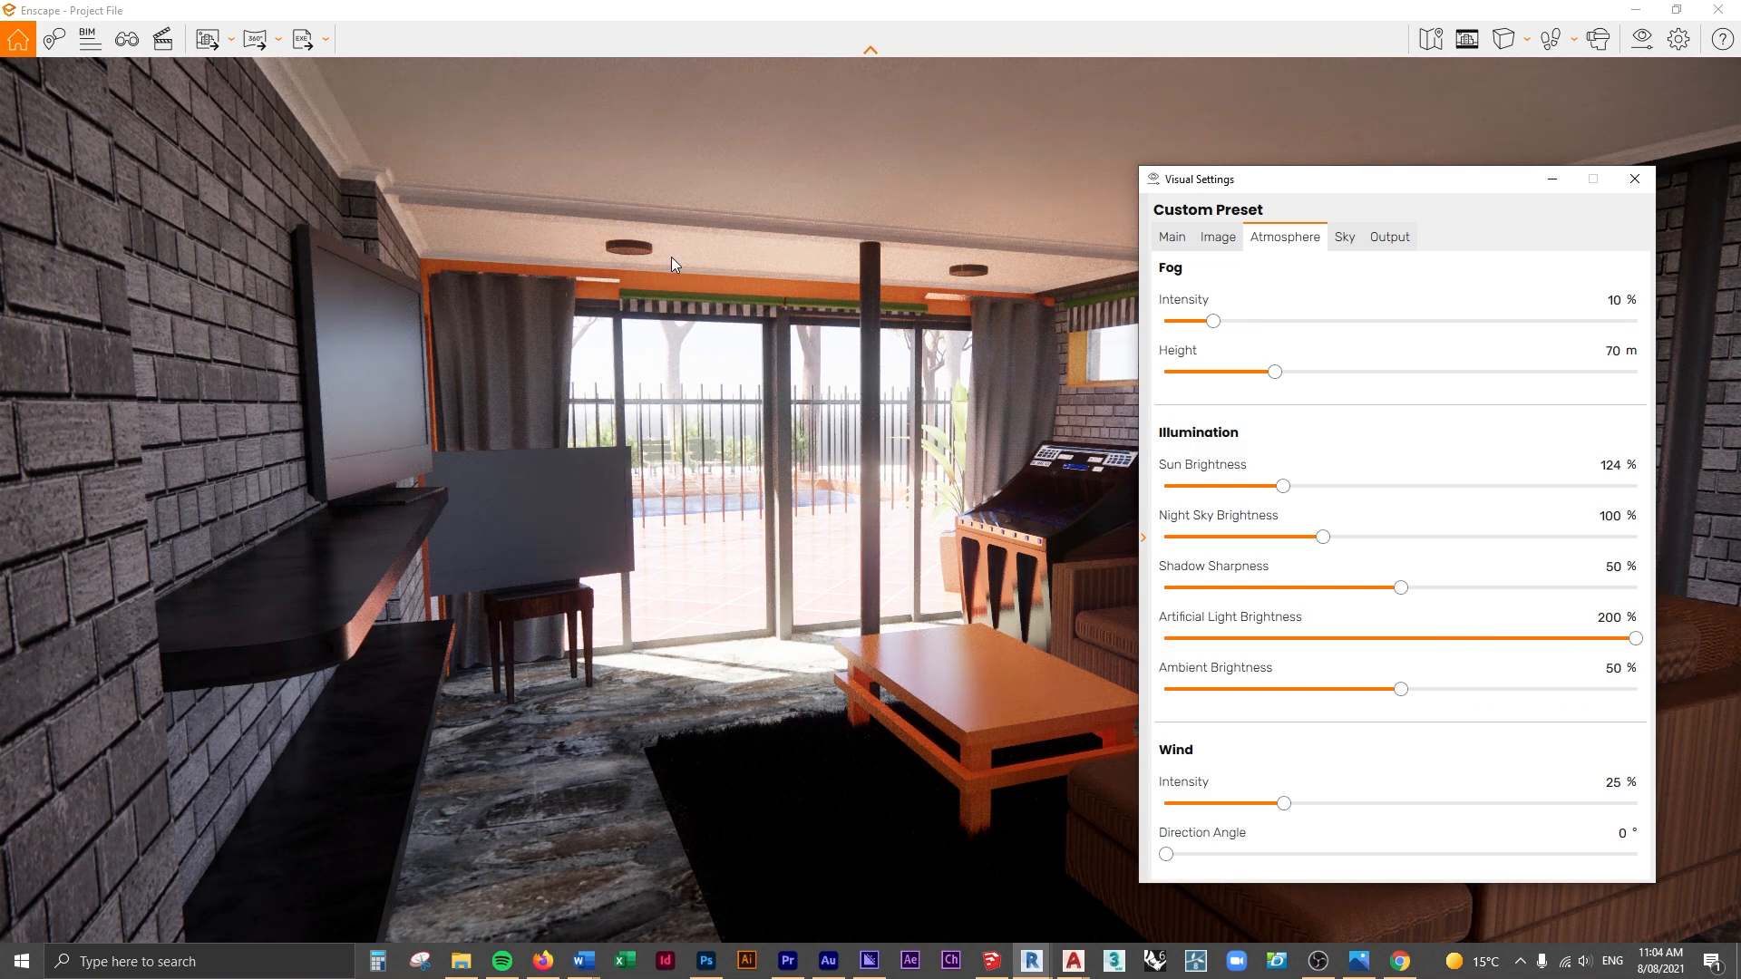
Try Skybox as the sky's horizon source and set it to Town
click(1343, 237)
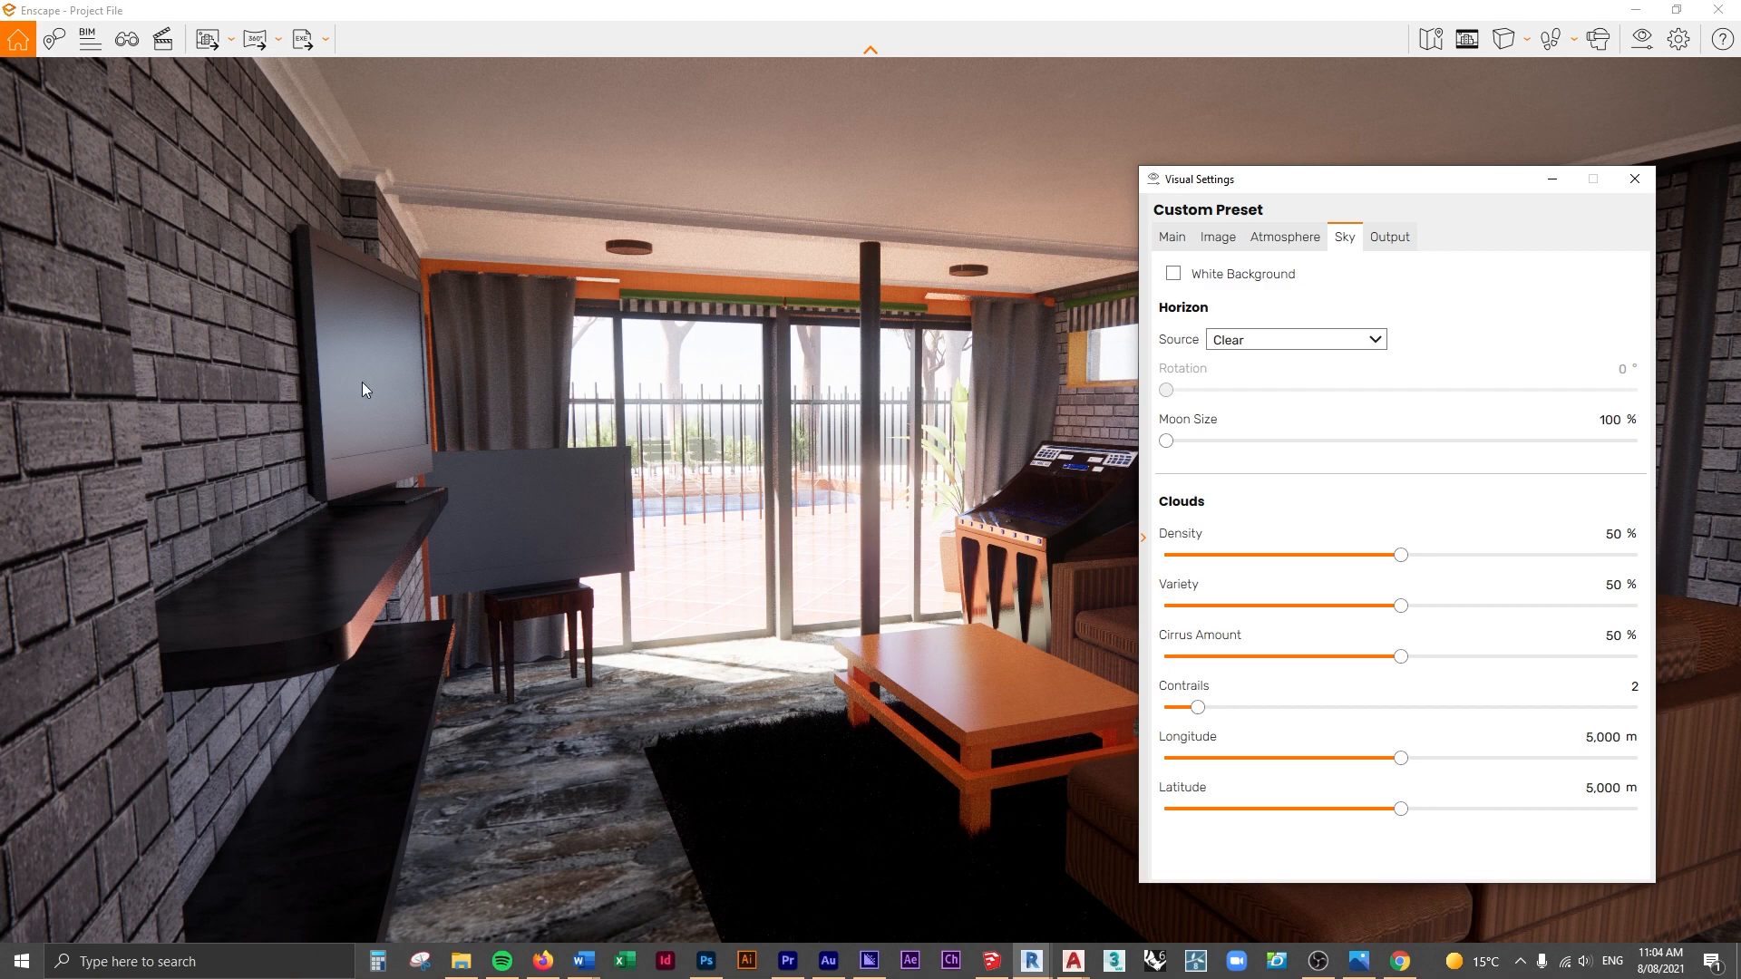
click(1278, 341)
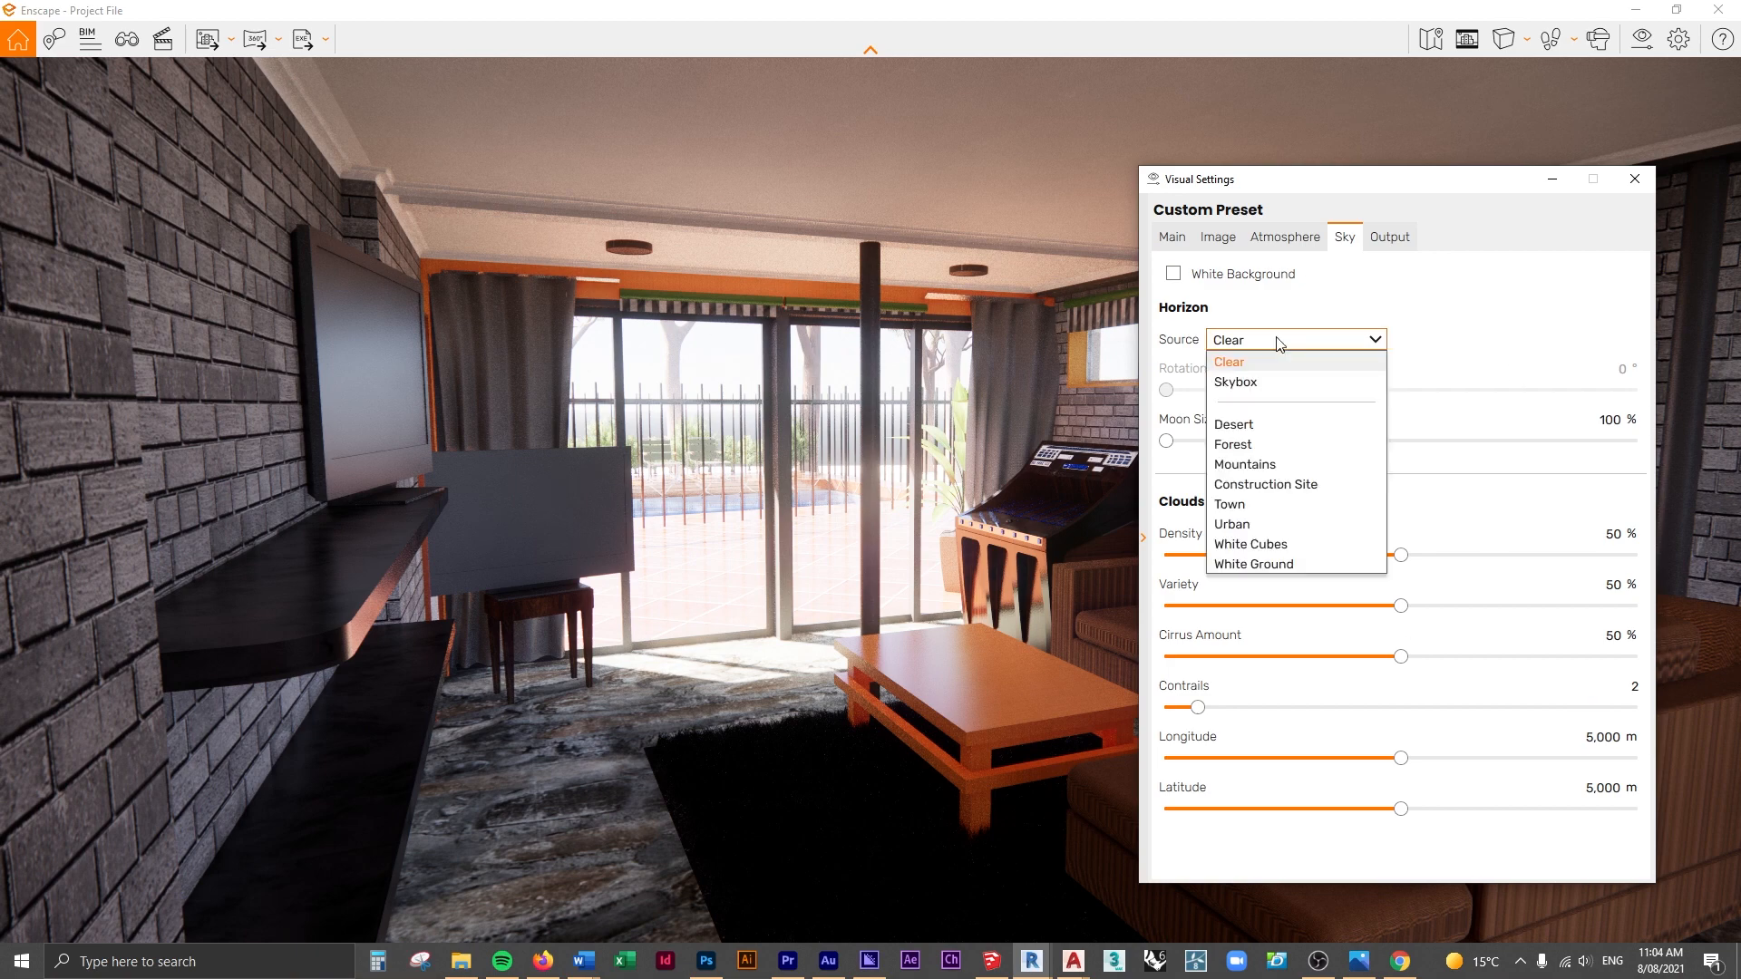
click(1281, 381)
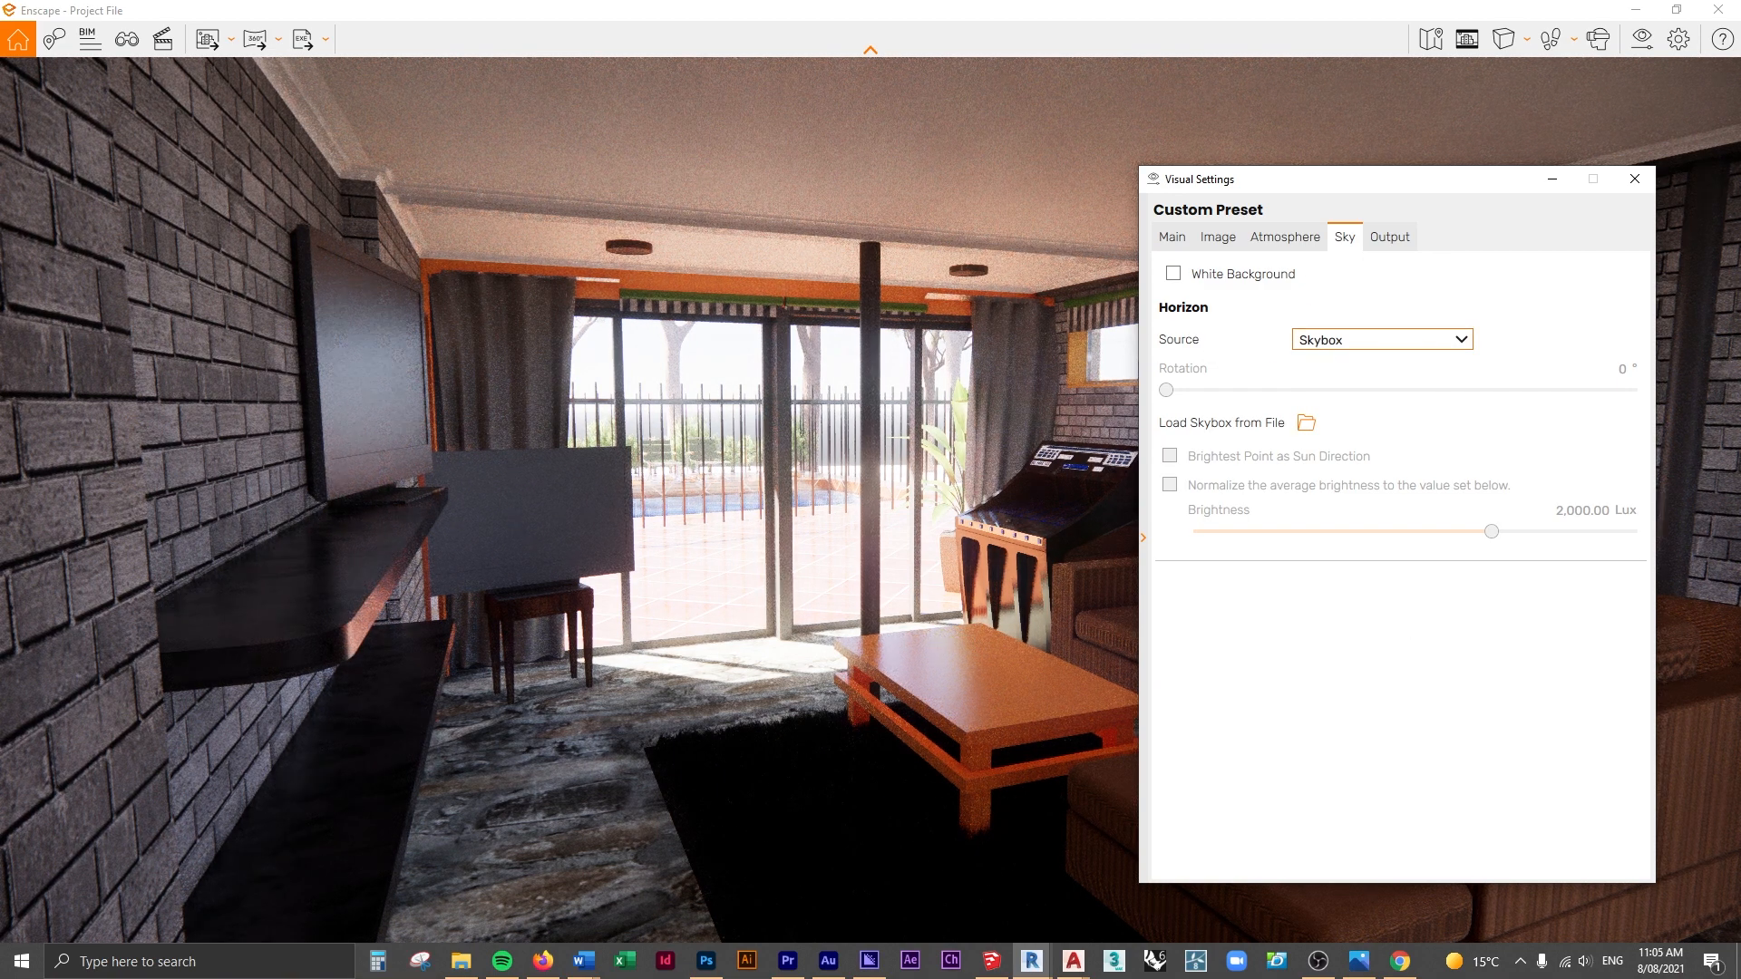
click(1307, 424)
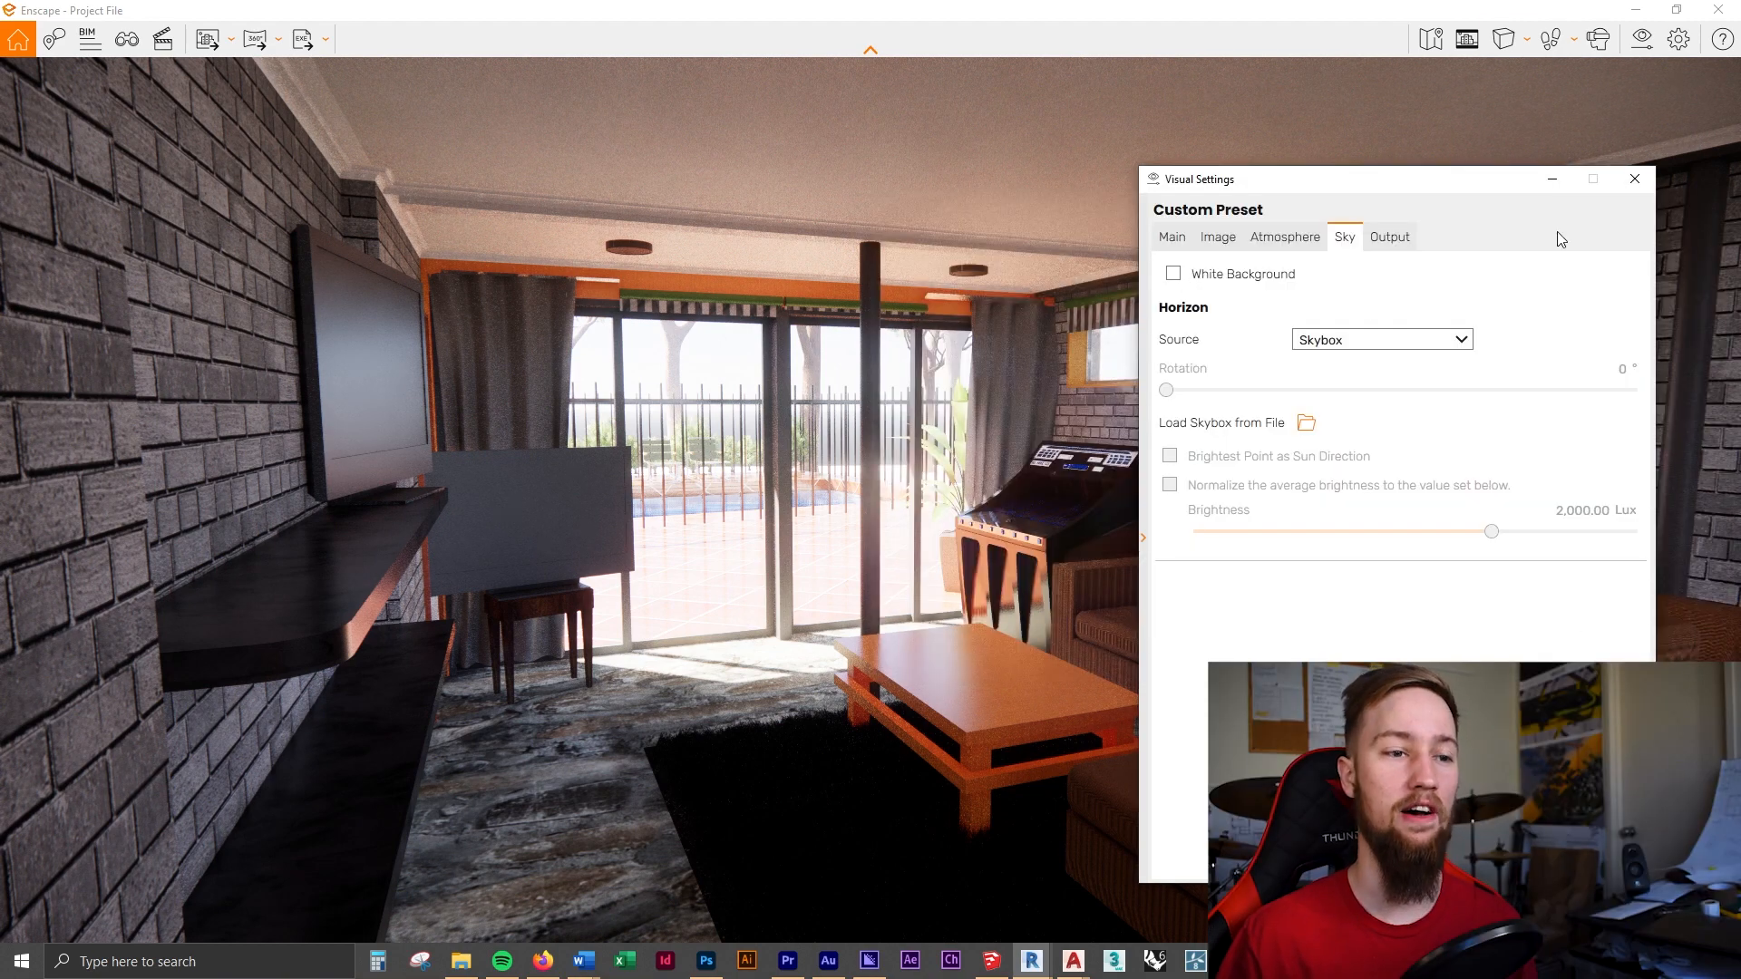
click(1379, 341)
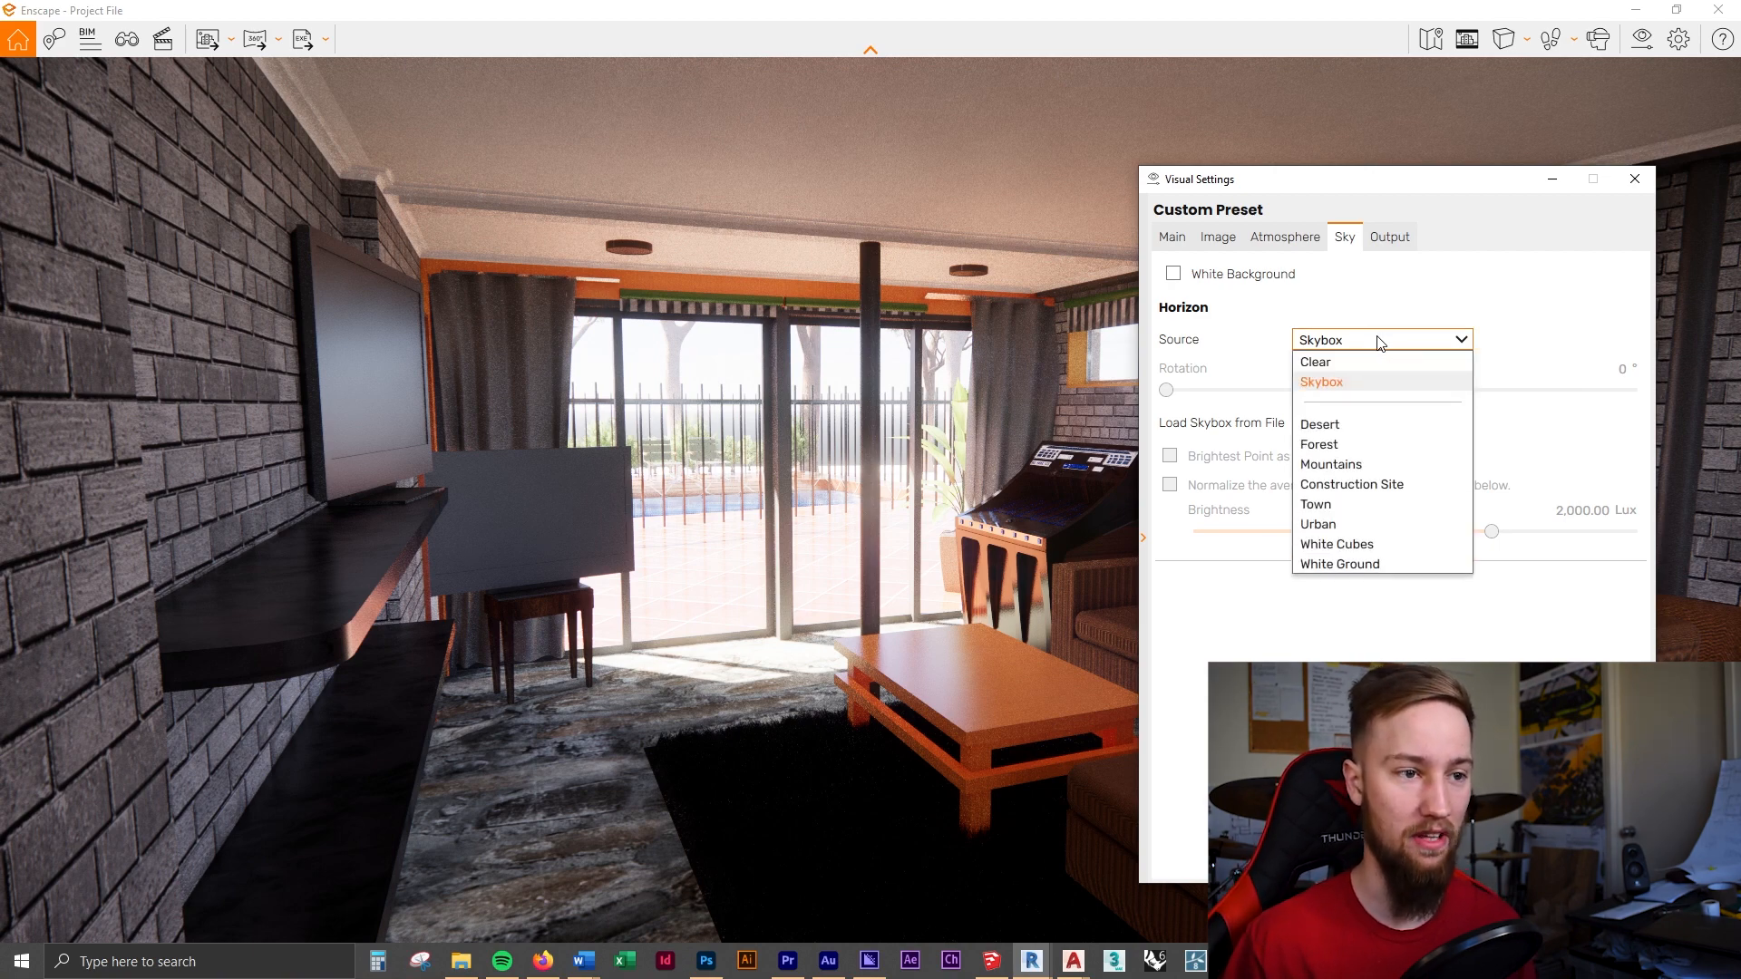
click(1387, 505)
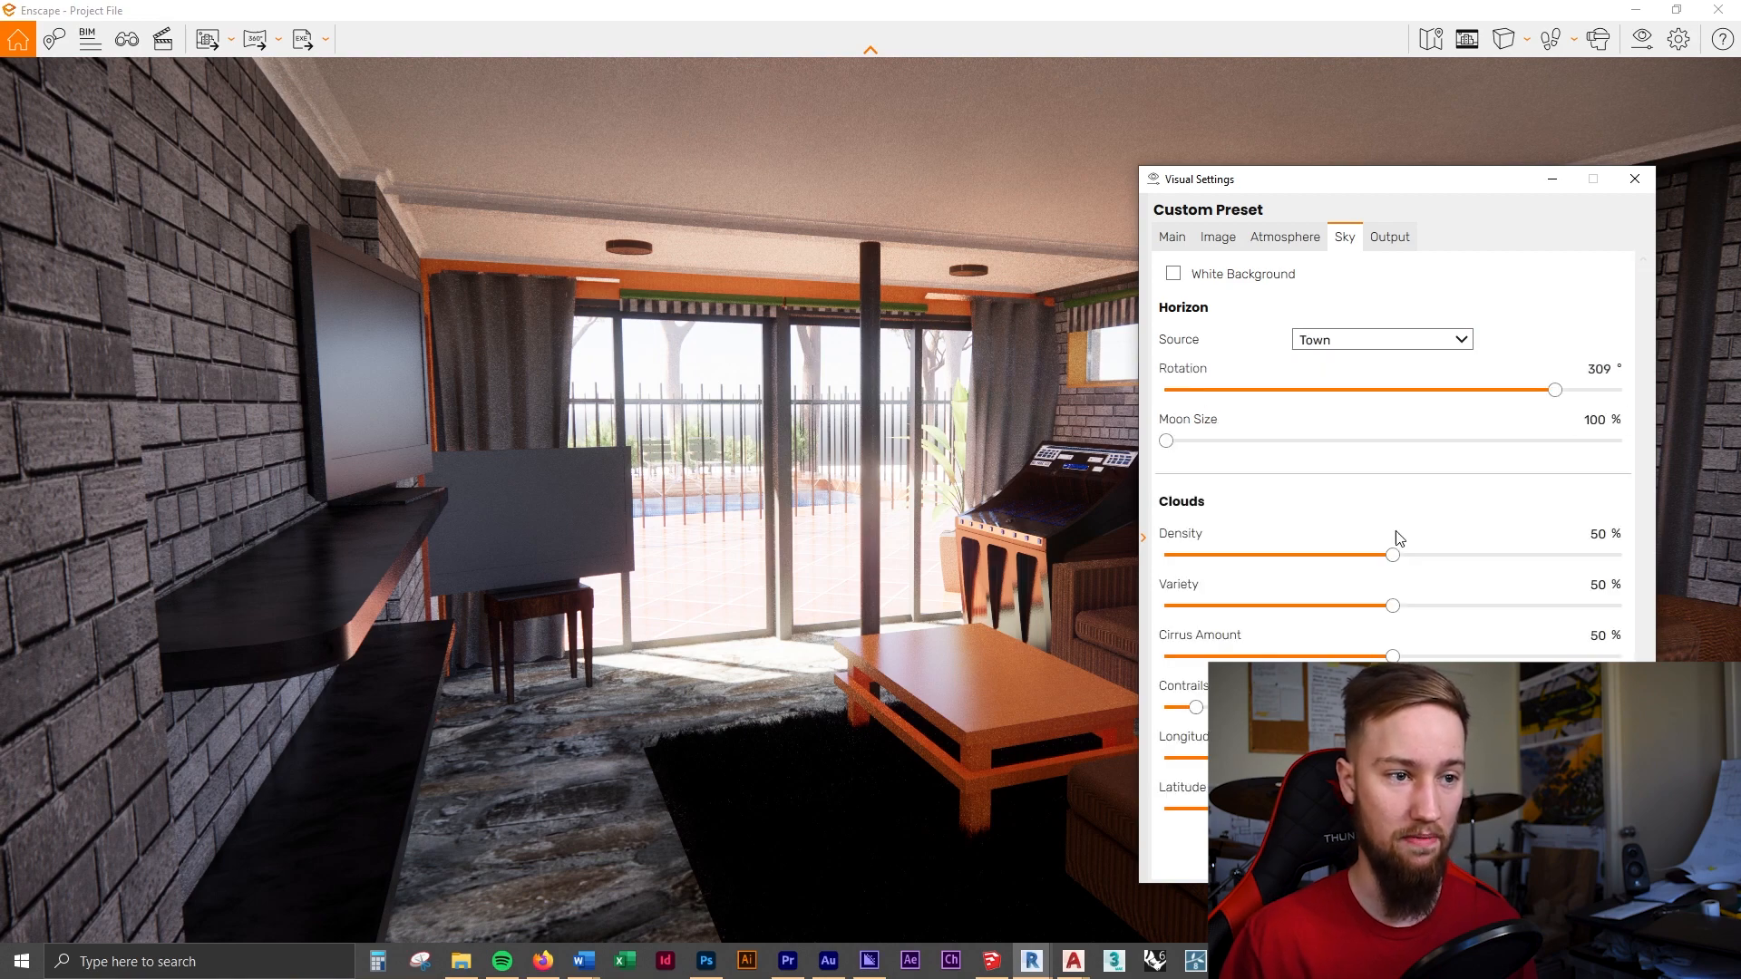
Fly outside past the pool to examine the Town horizon and return to the living room view
click(821, 487)
key(w)
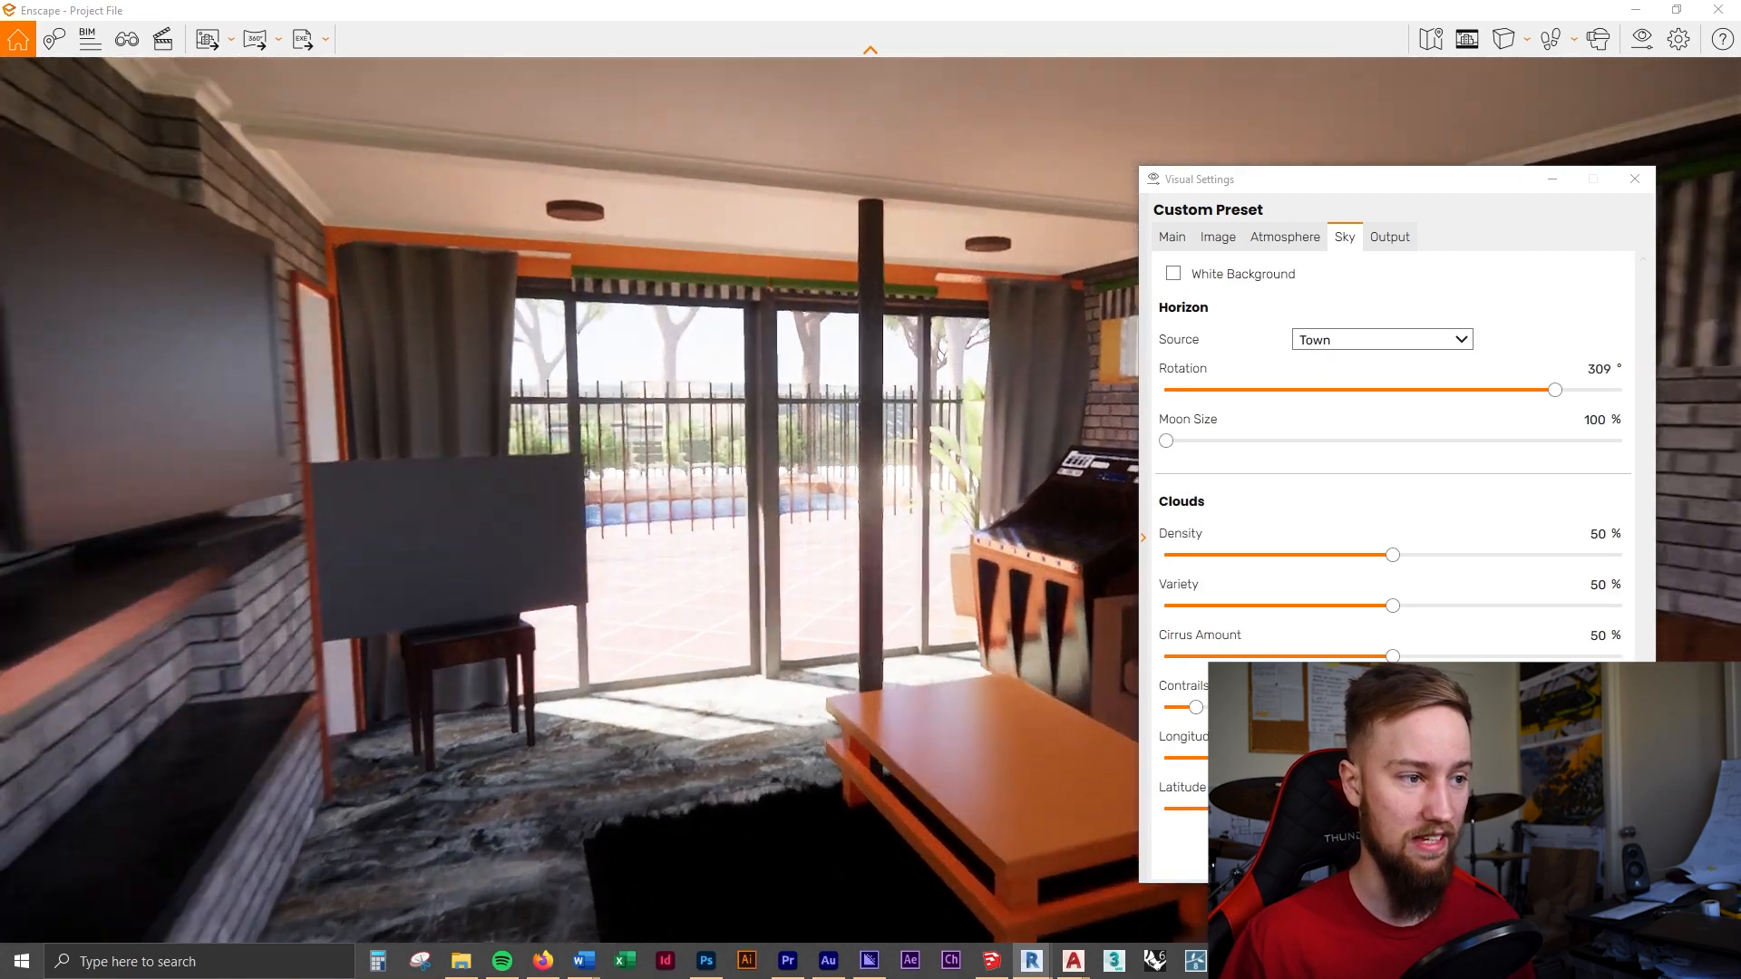
key(space)
key(e)
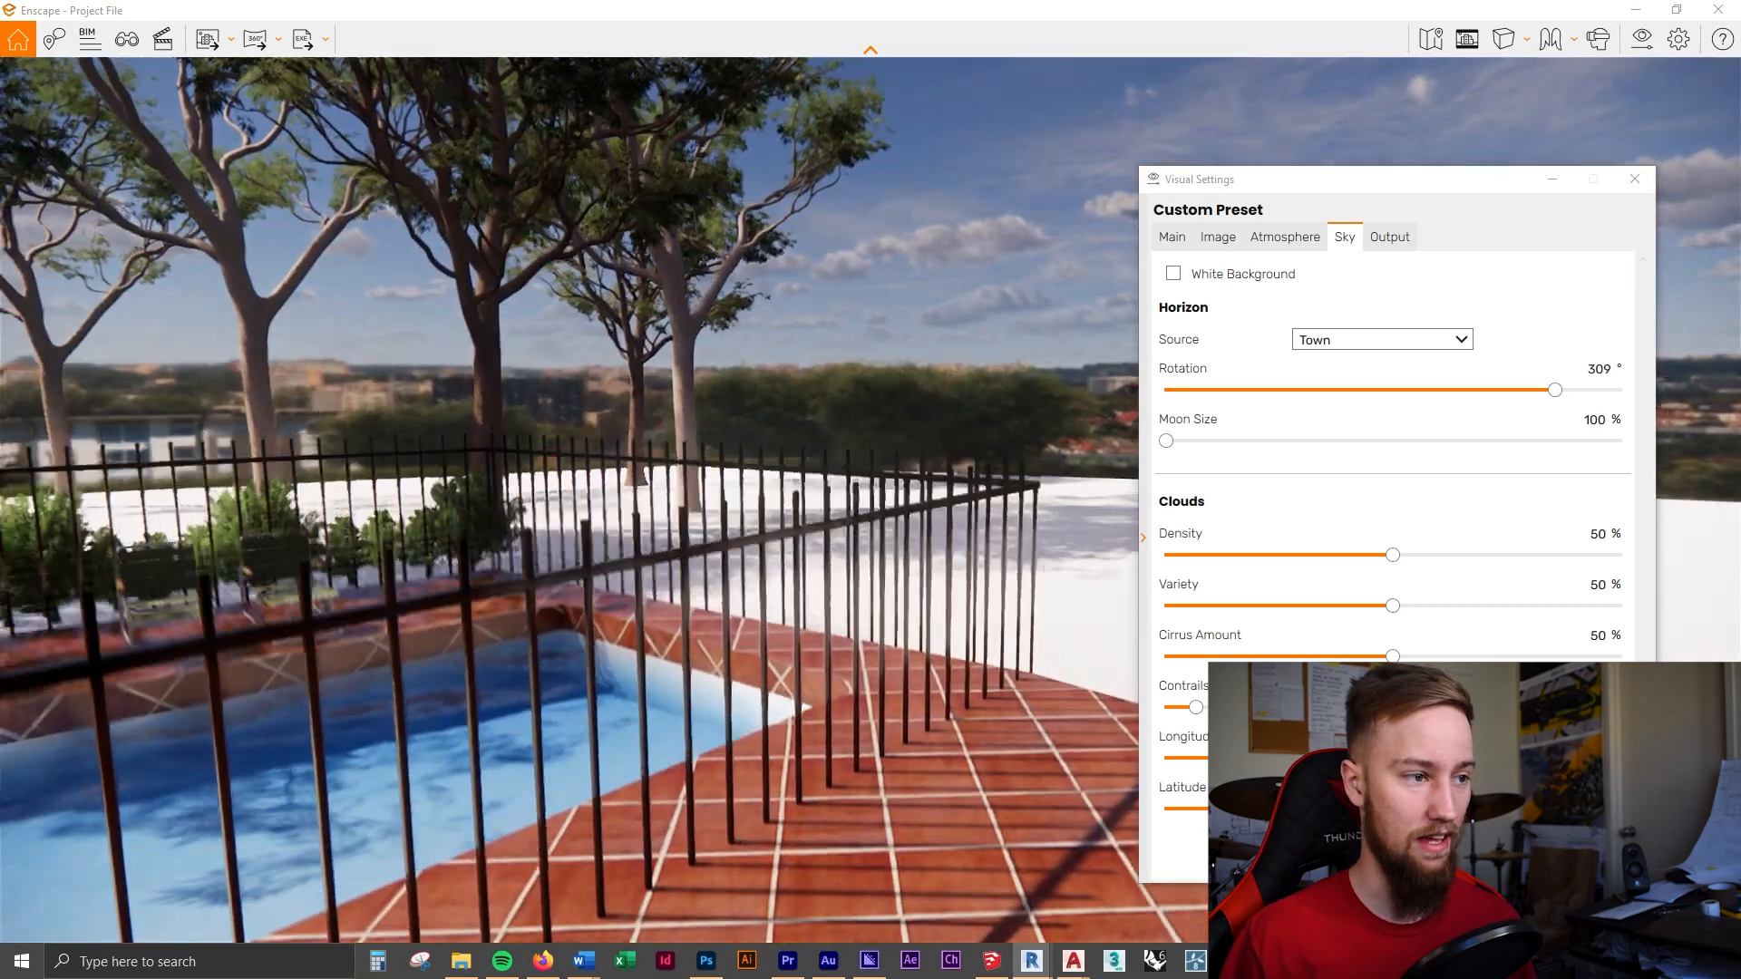
key(s)
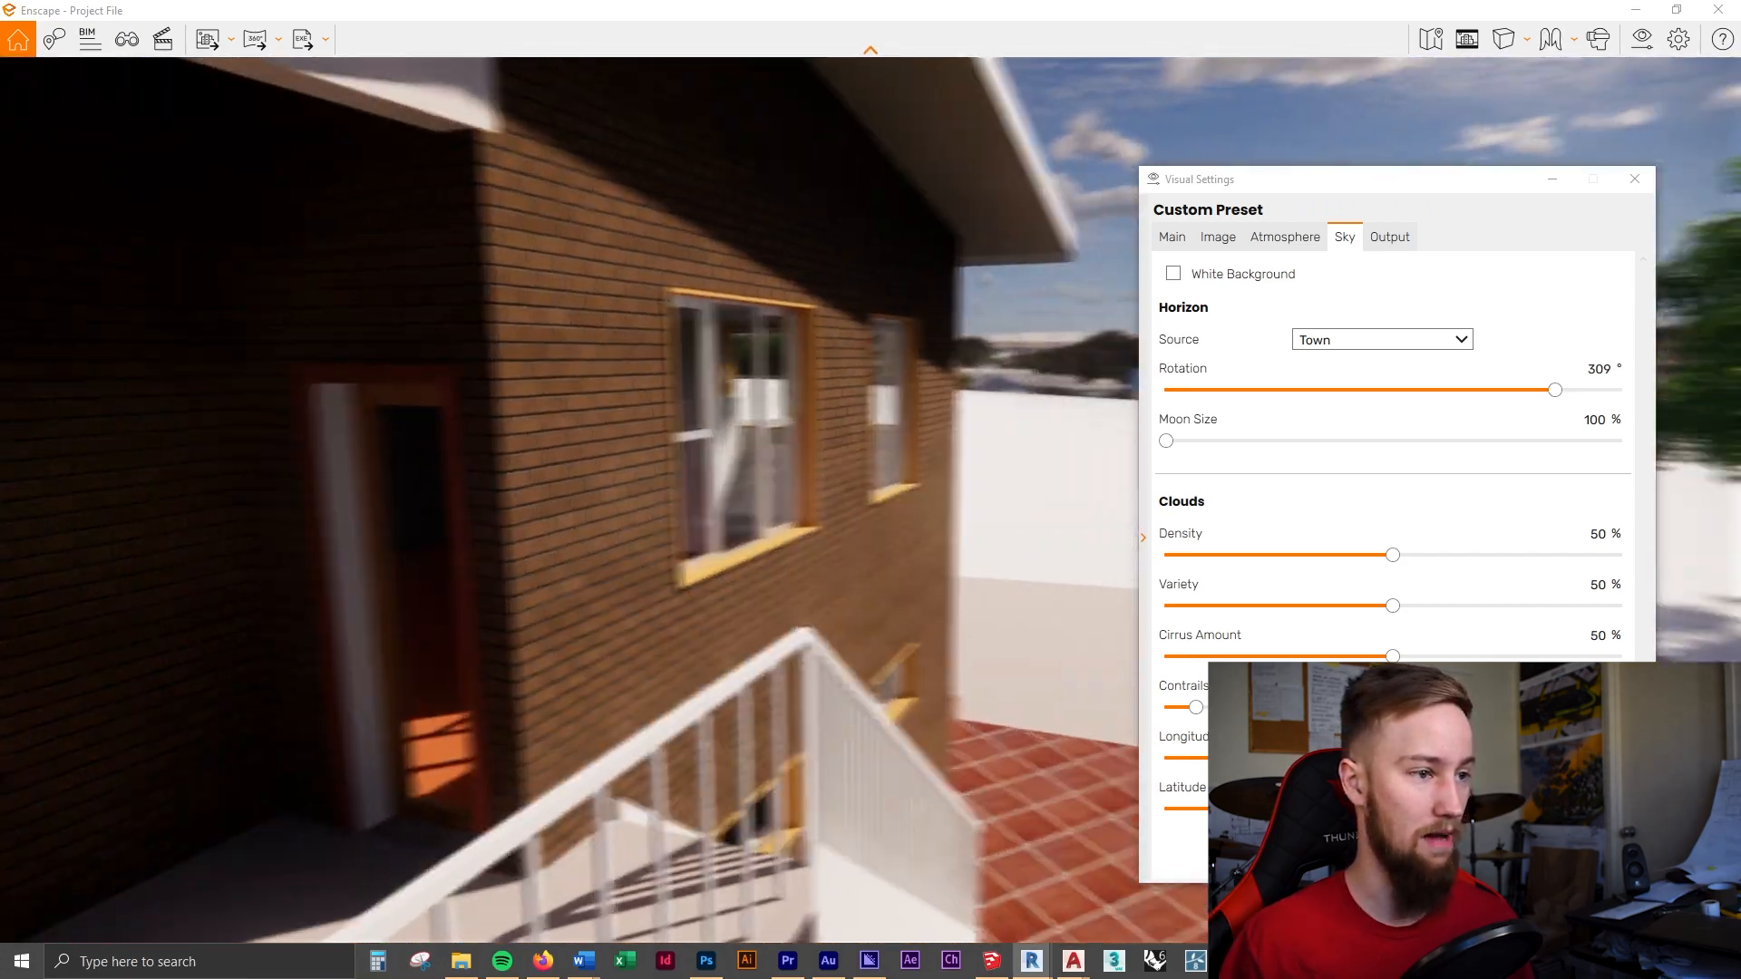
drag(580, 489, 1015, 489)
drag(870, 490, 998, 472)
key(s)
key(space)
key(w)
key(space)
drag(689, 490, 1034, 489)
drag(870, 490, 689, 490)
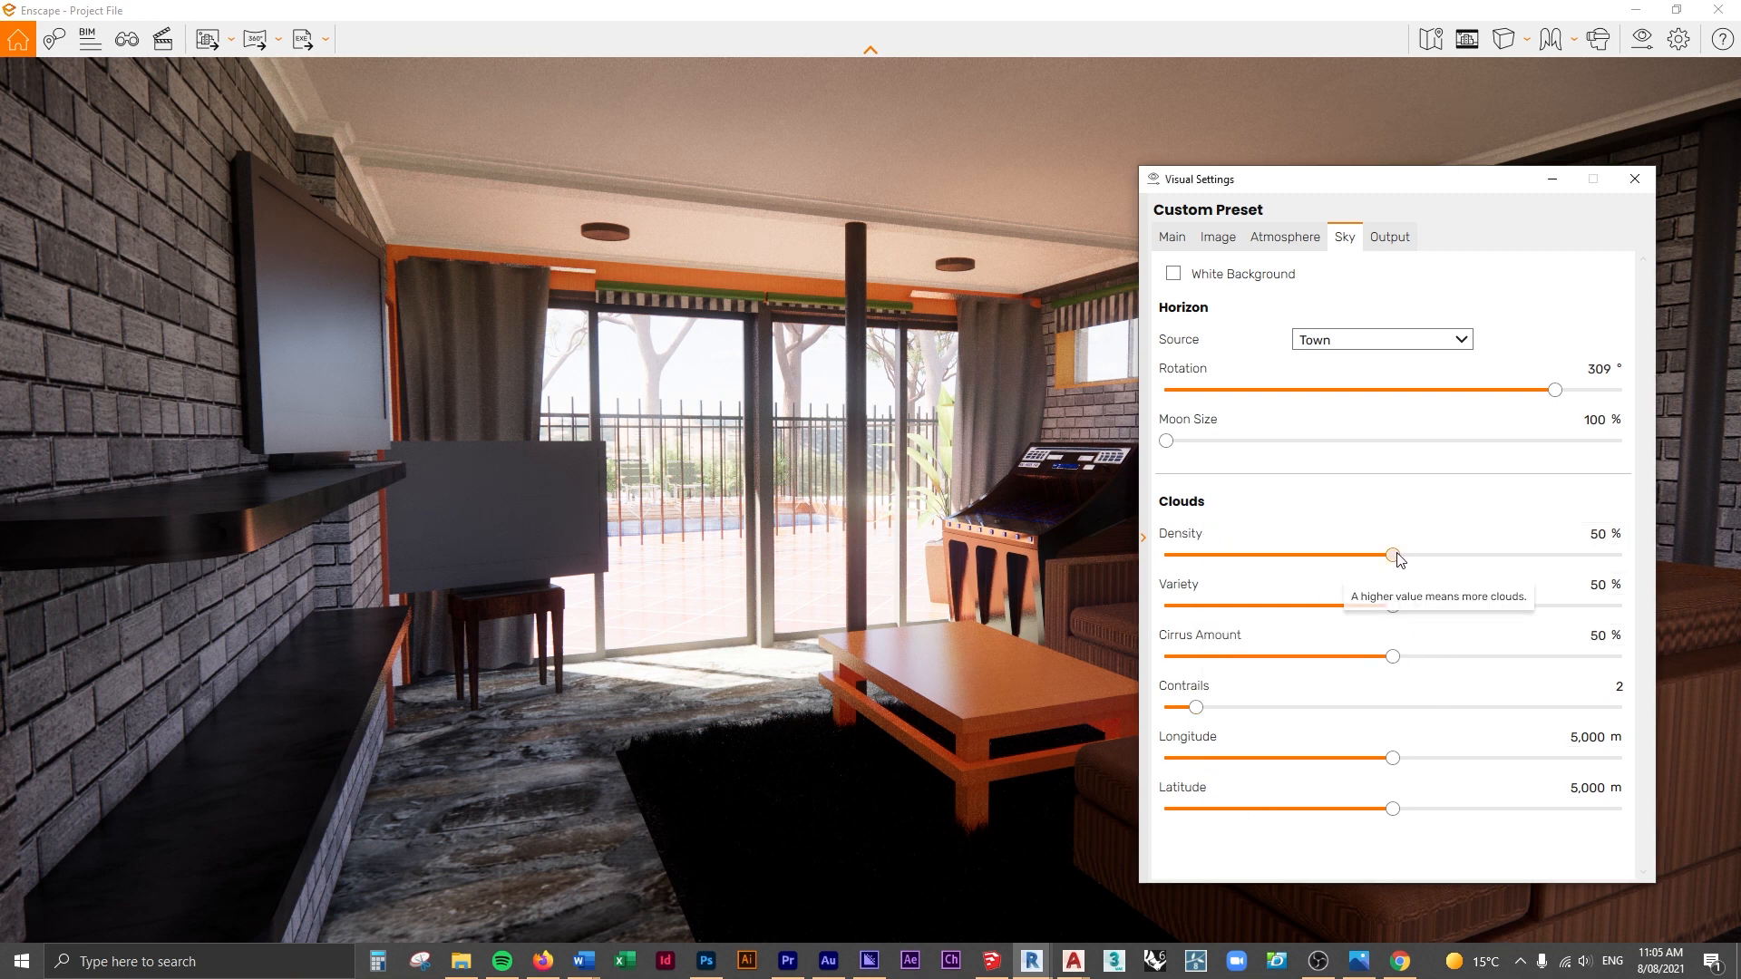
Lower the cloud density to 23 %
drag(1393, 555, 1273, 556)
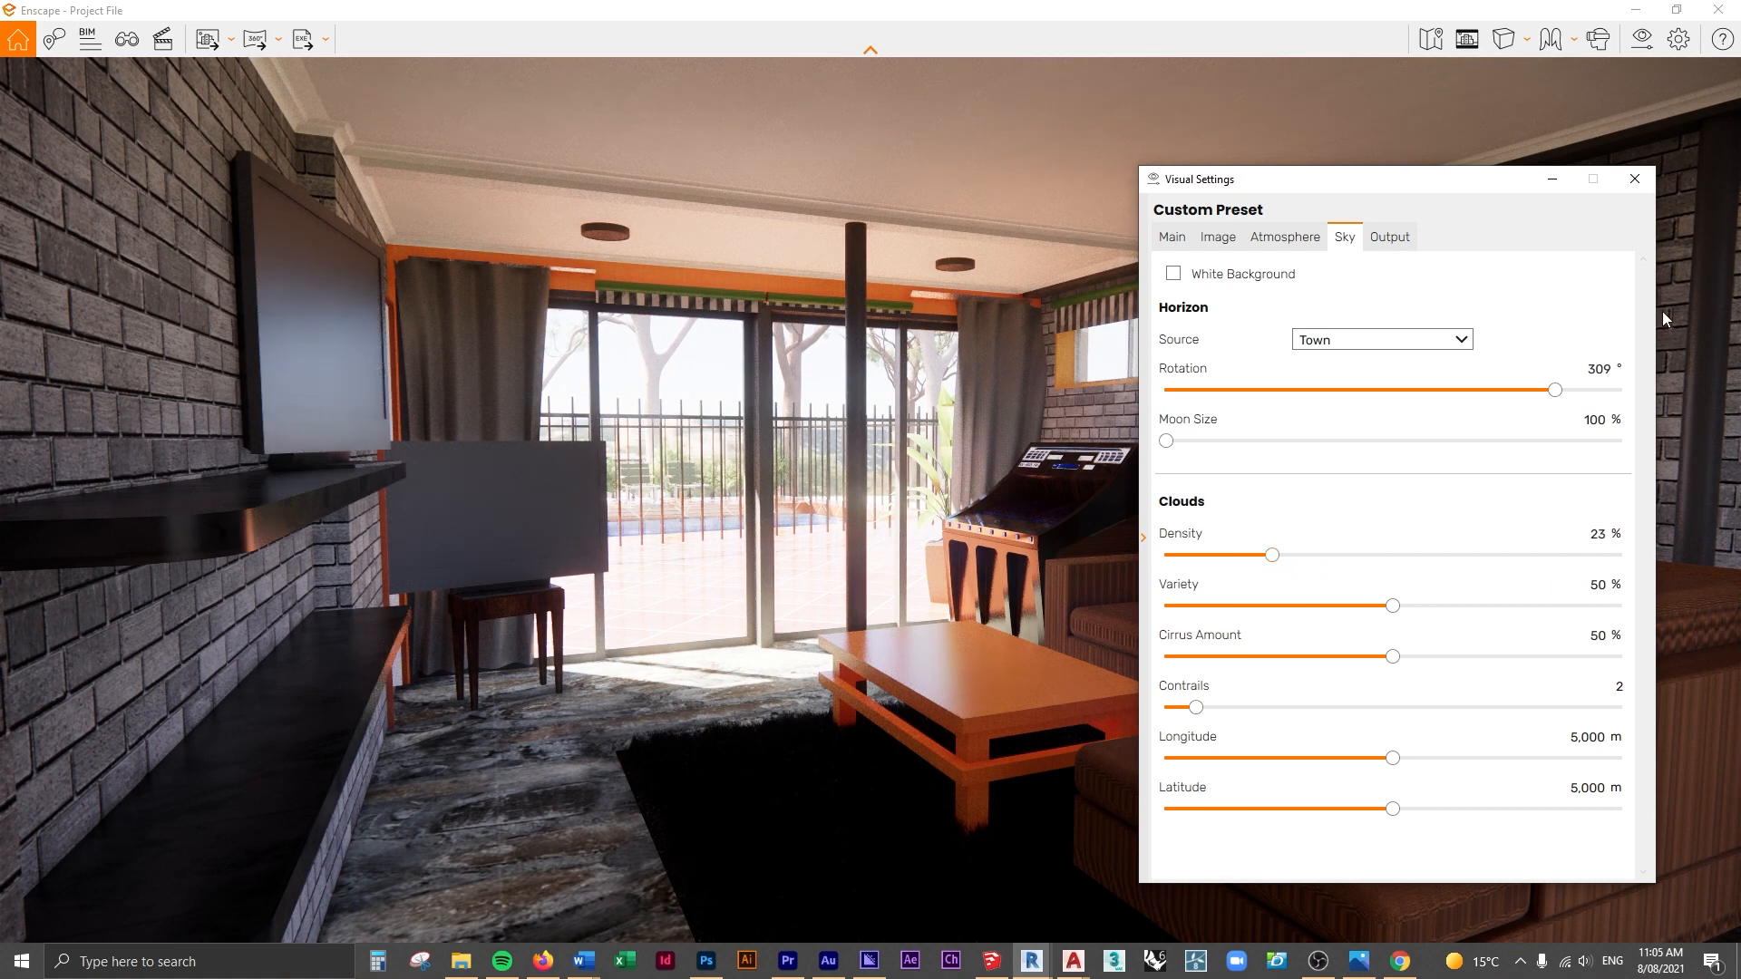
Try the Ultra HD, Full HD and HD presets for the output resolution
click(1383, 238)
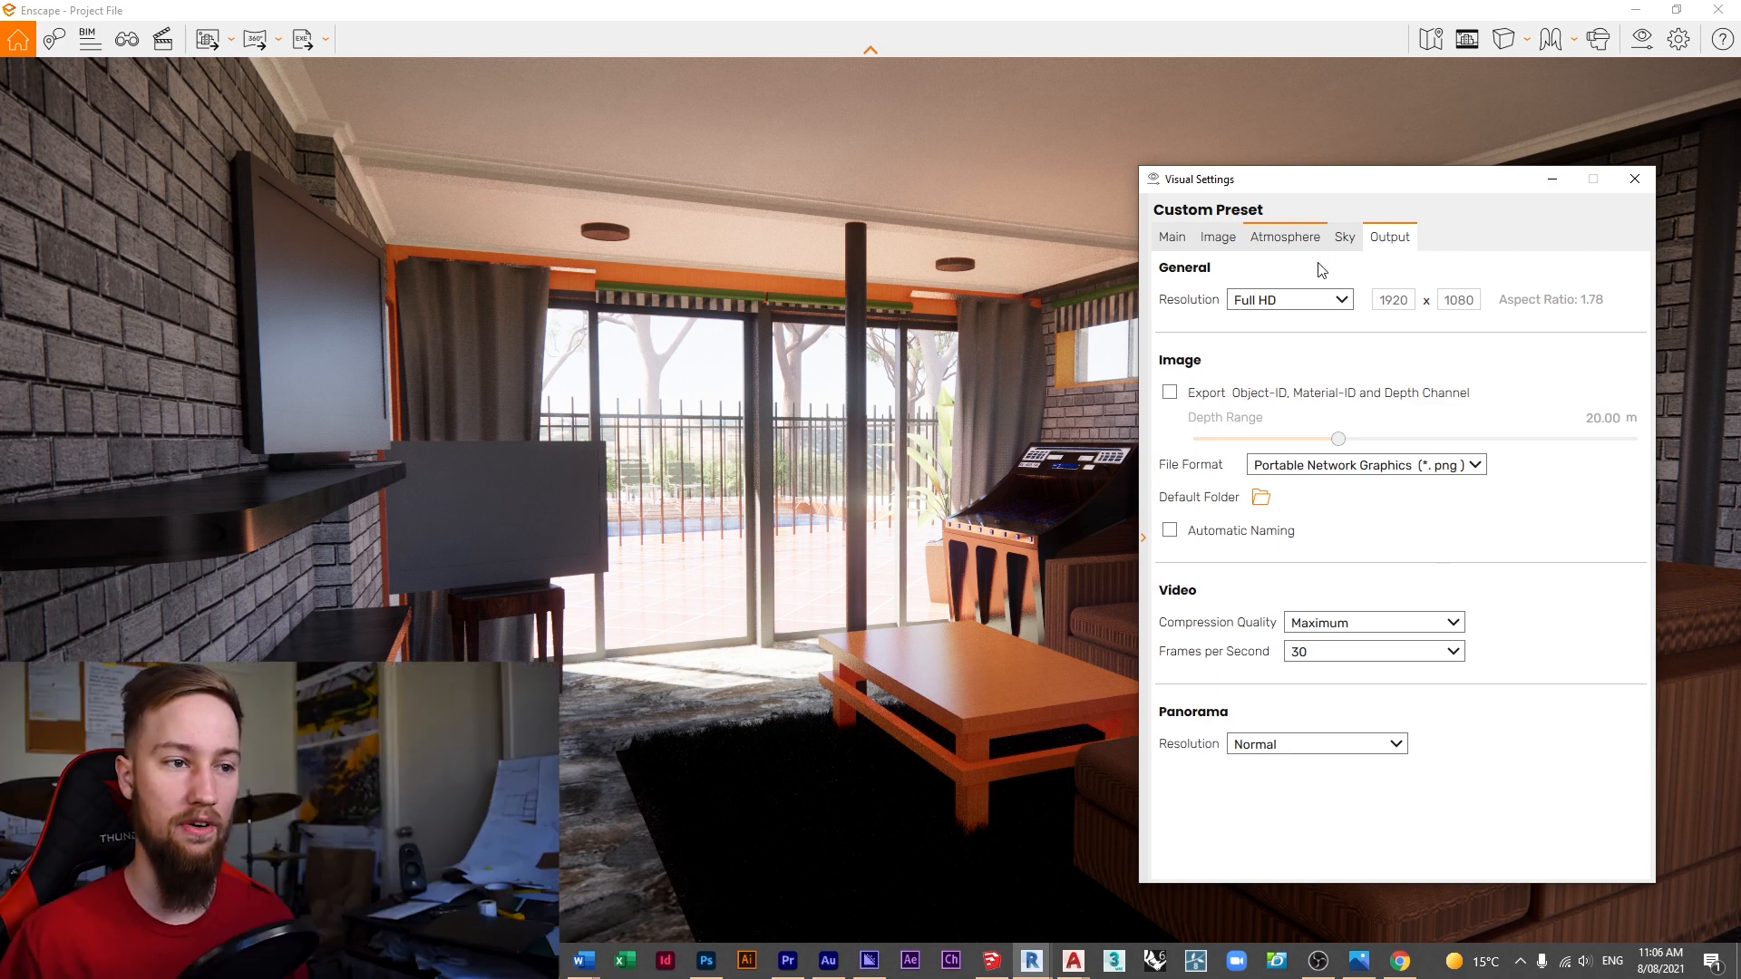
click(1269, 301)
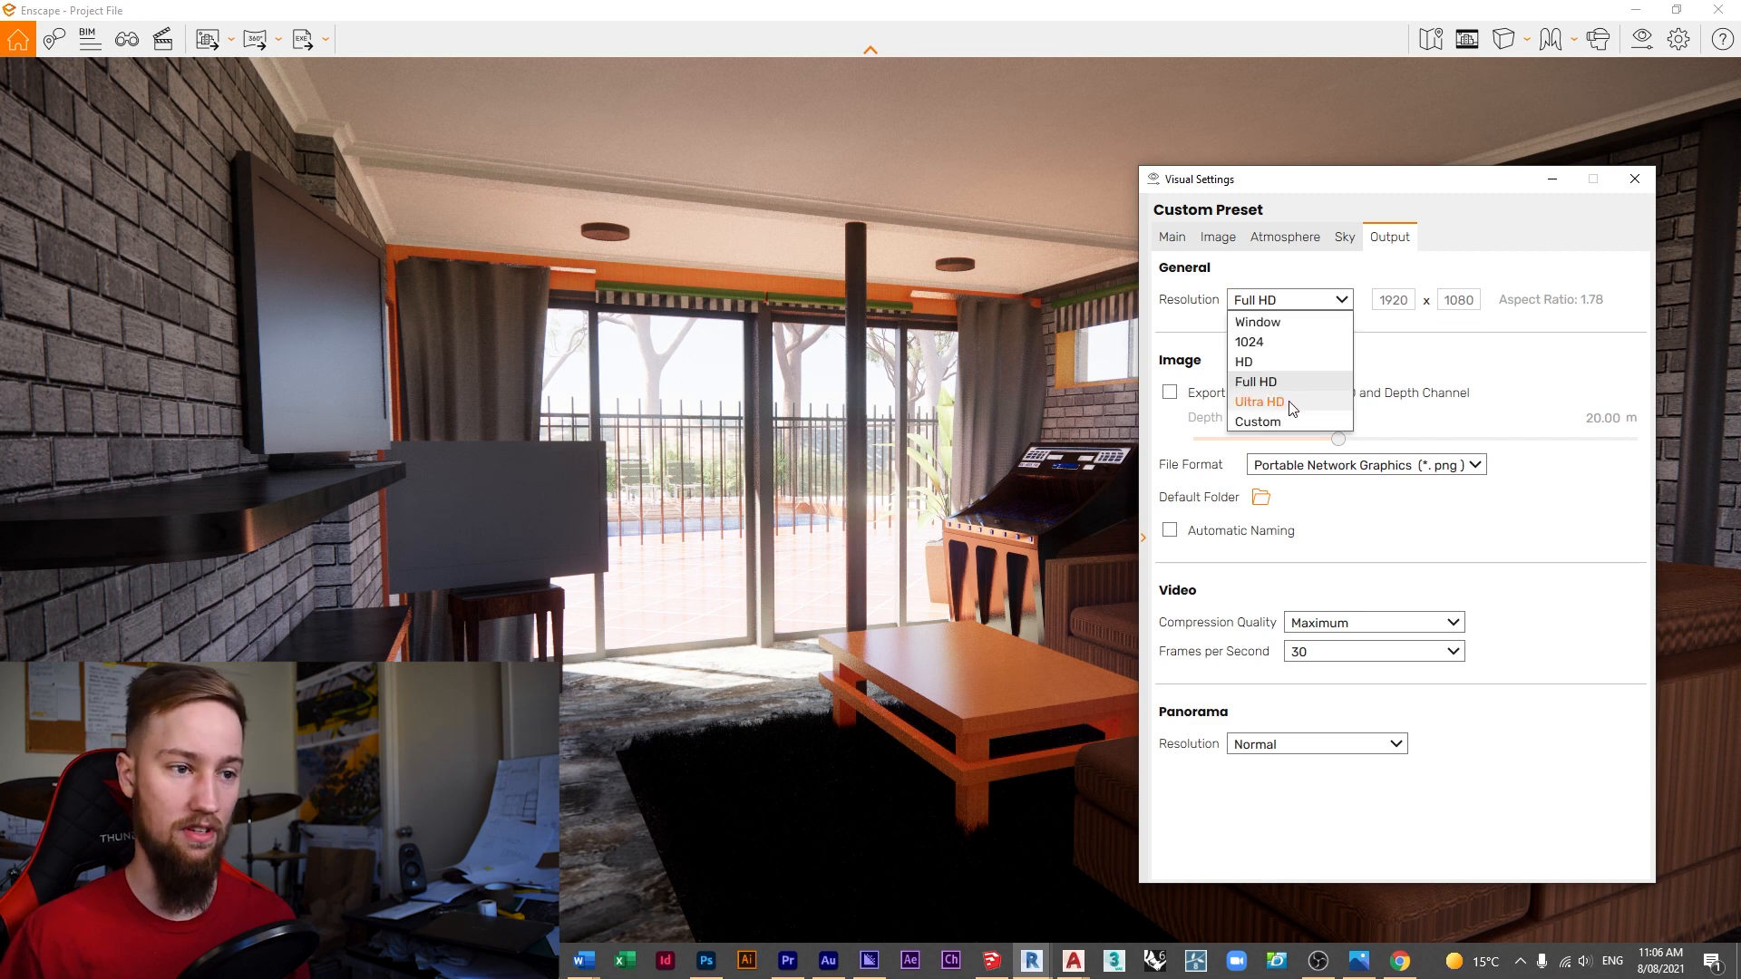
click(1292, 404)
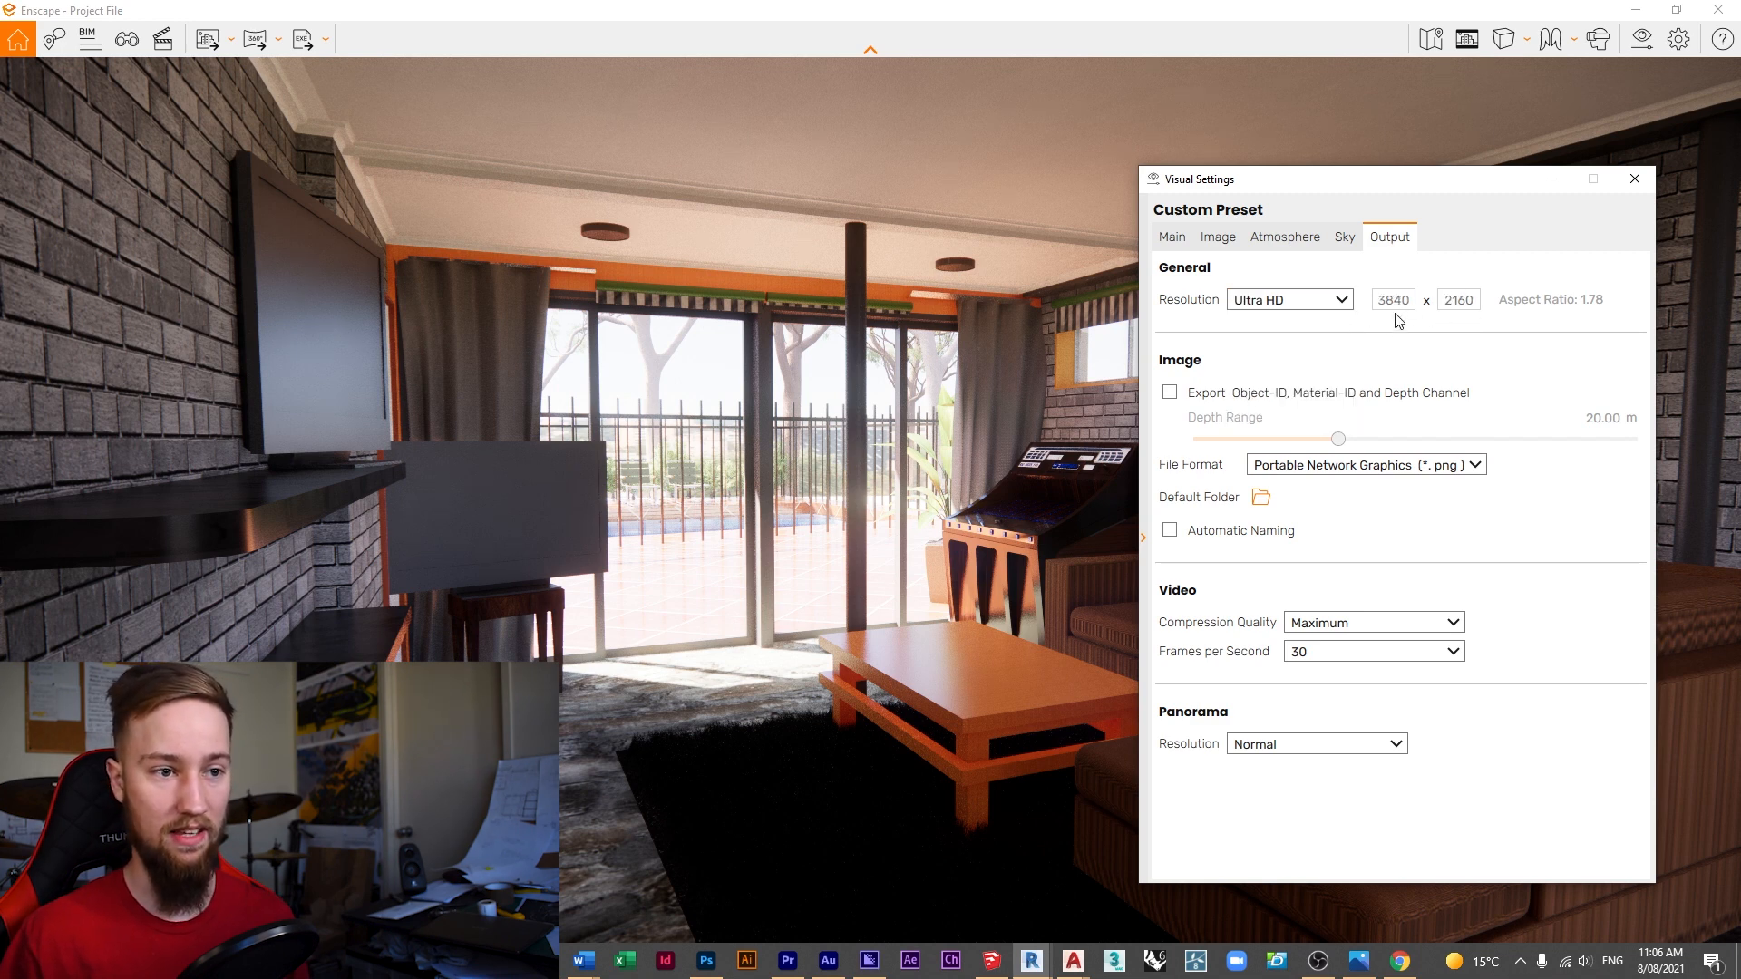
click(1335, 306)
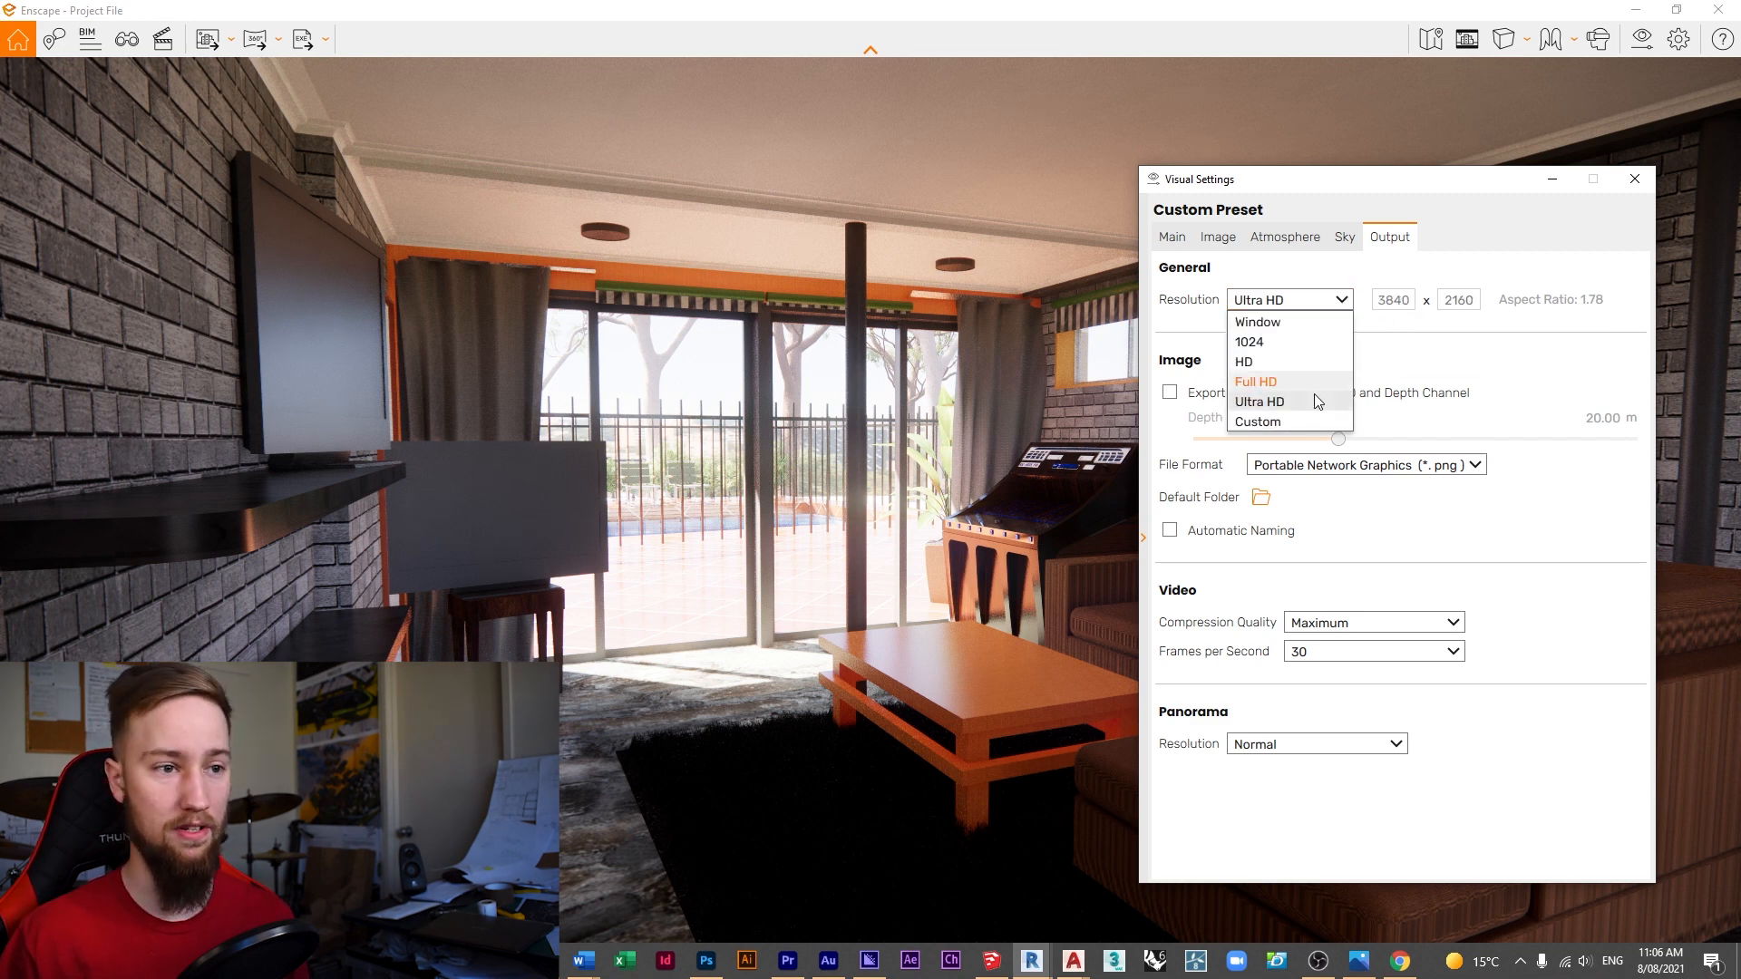
click(1319, 380)
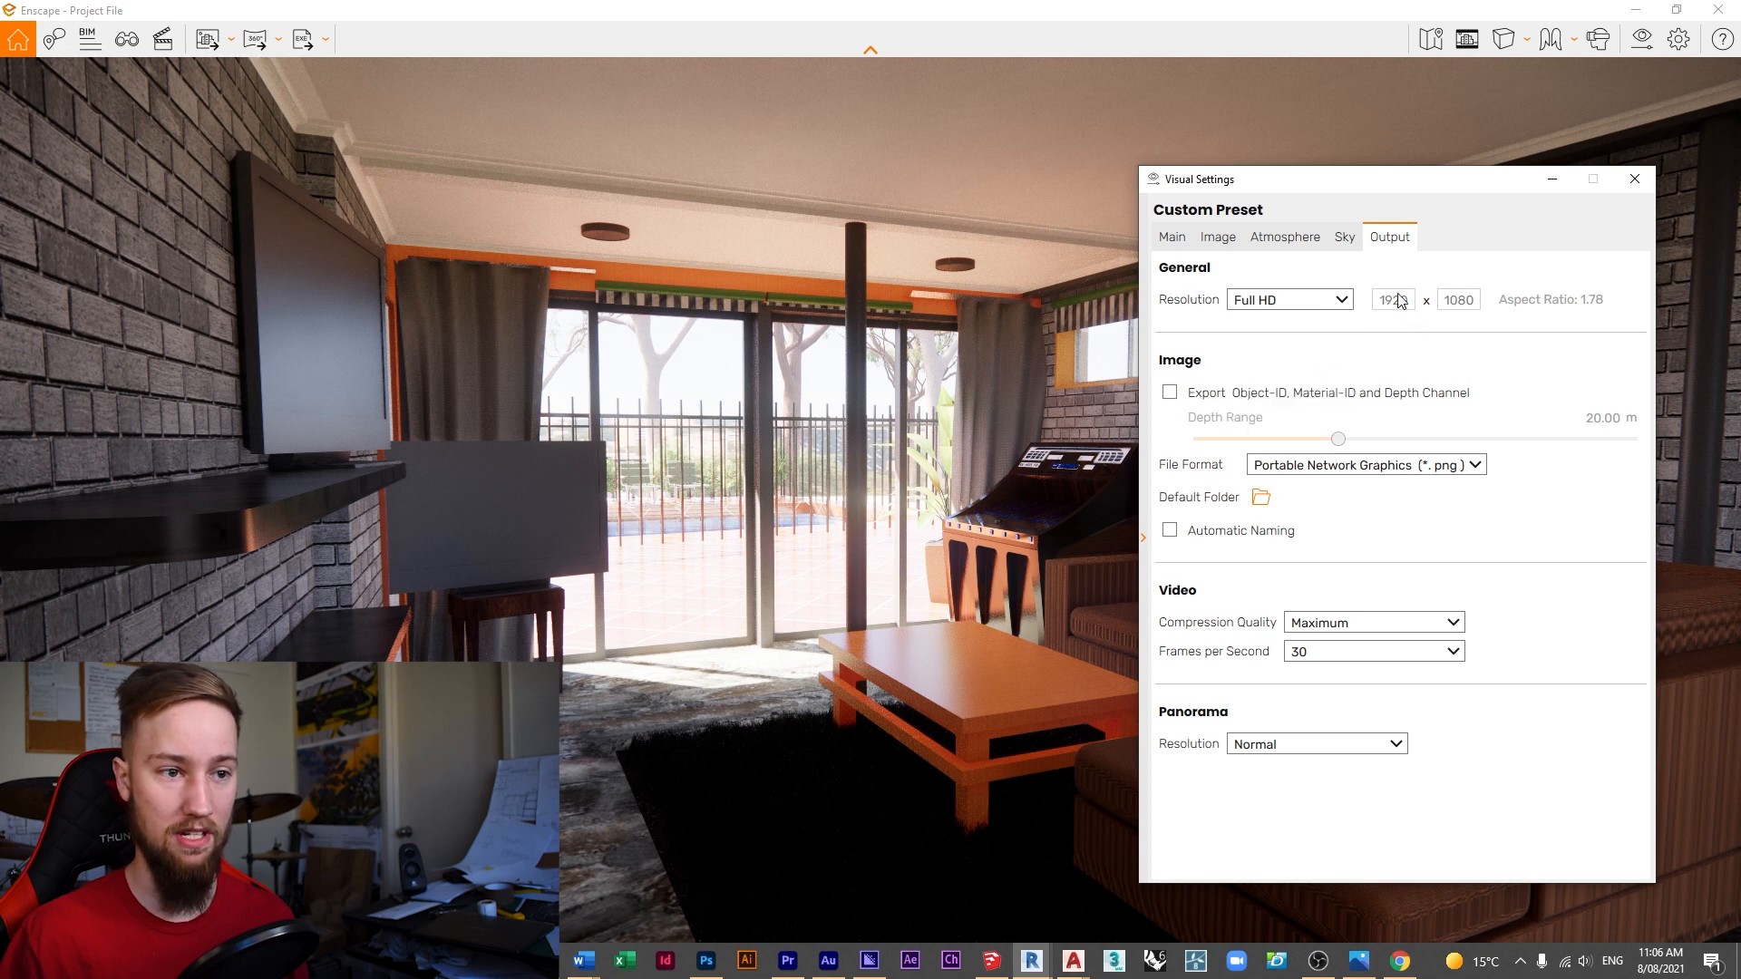
click(1340, 299)
click(1295, 364)
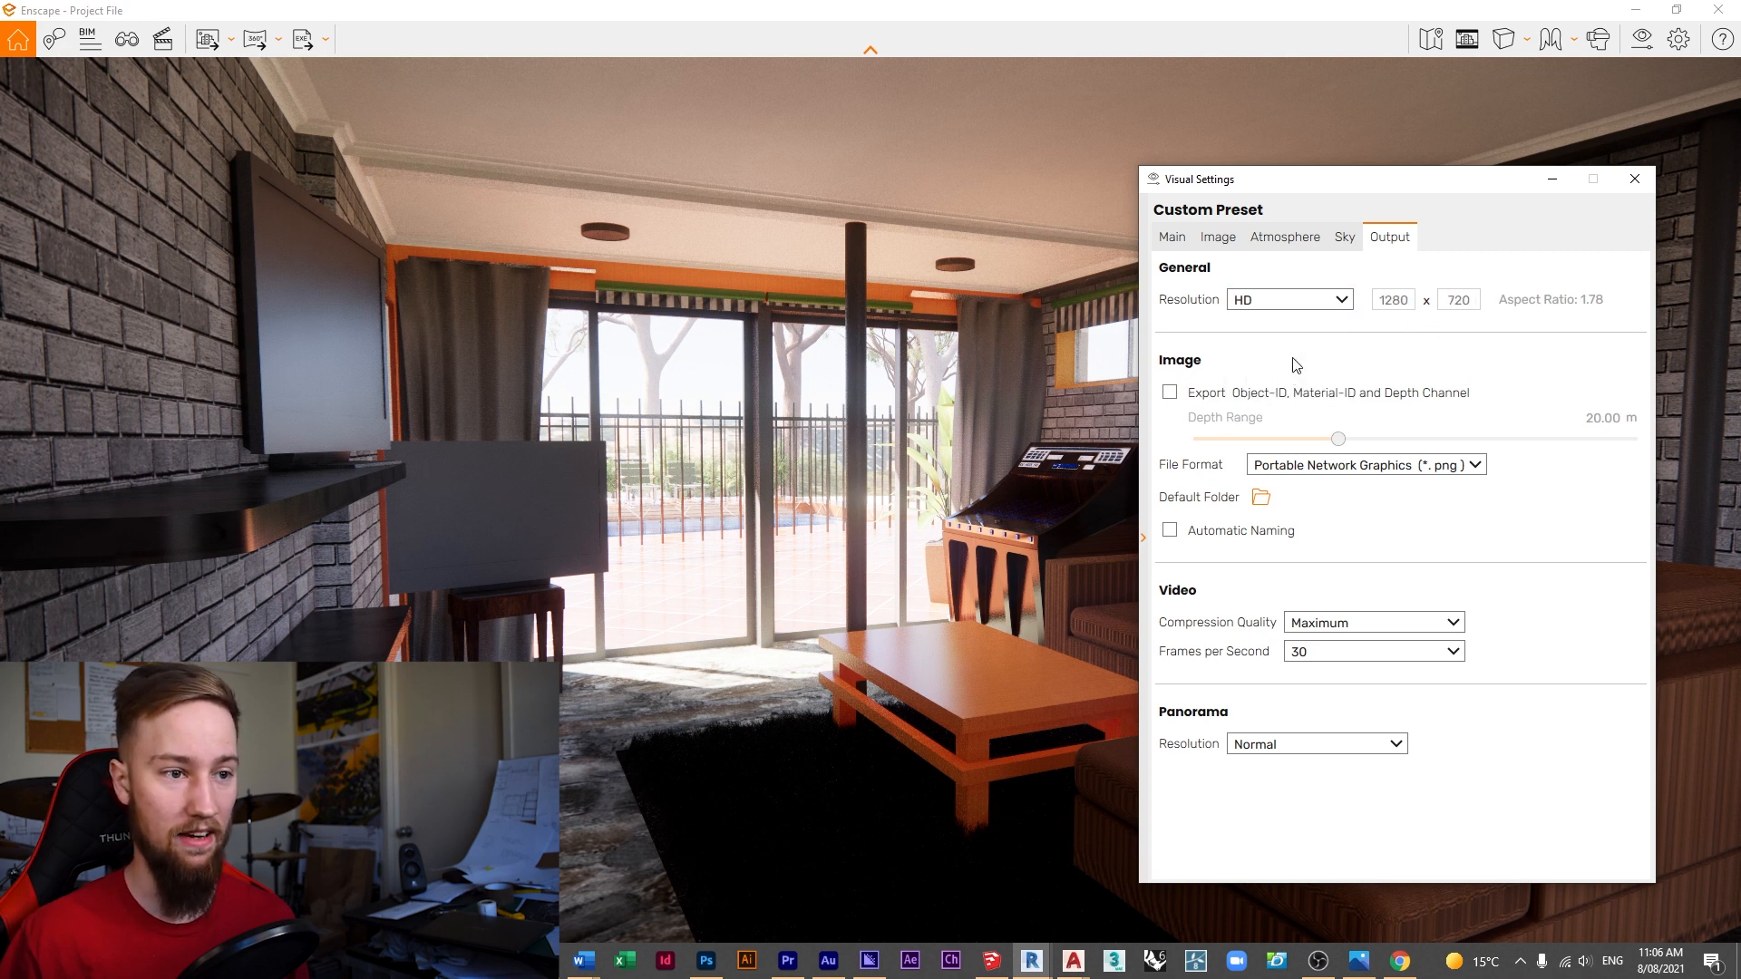
click(1324, 303)
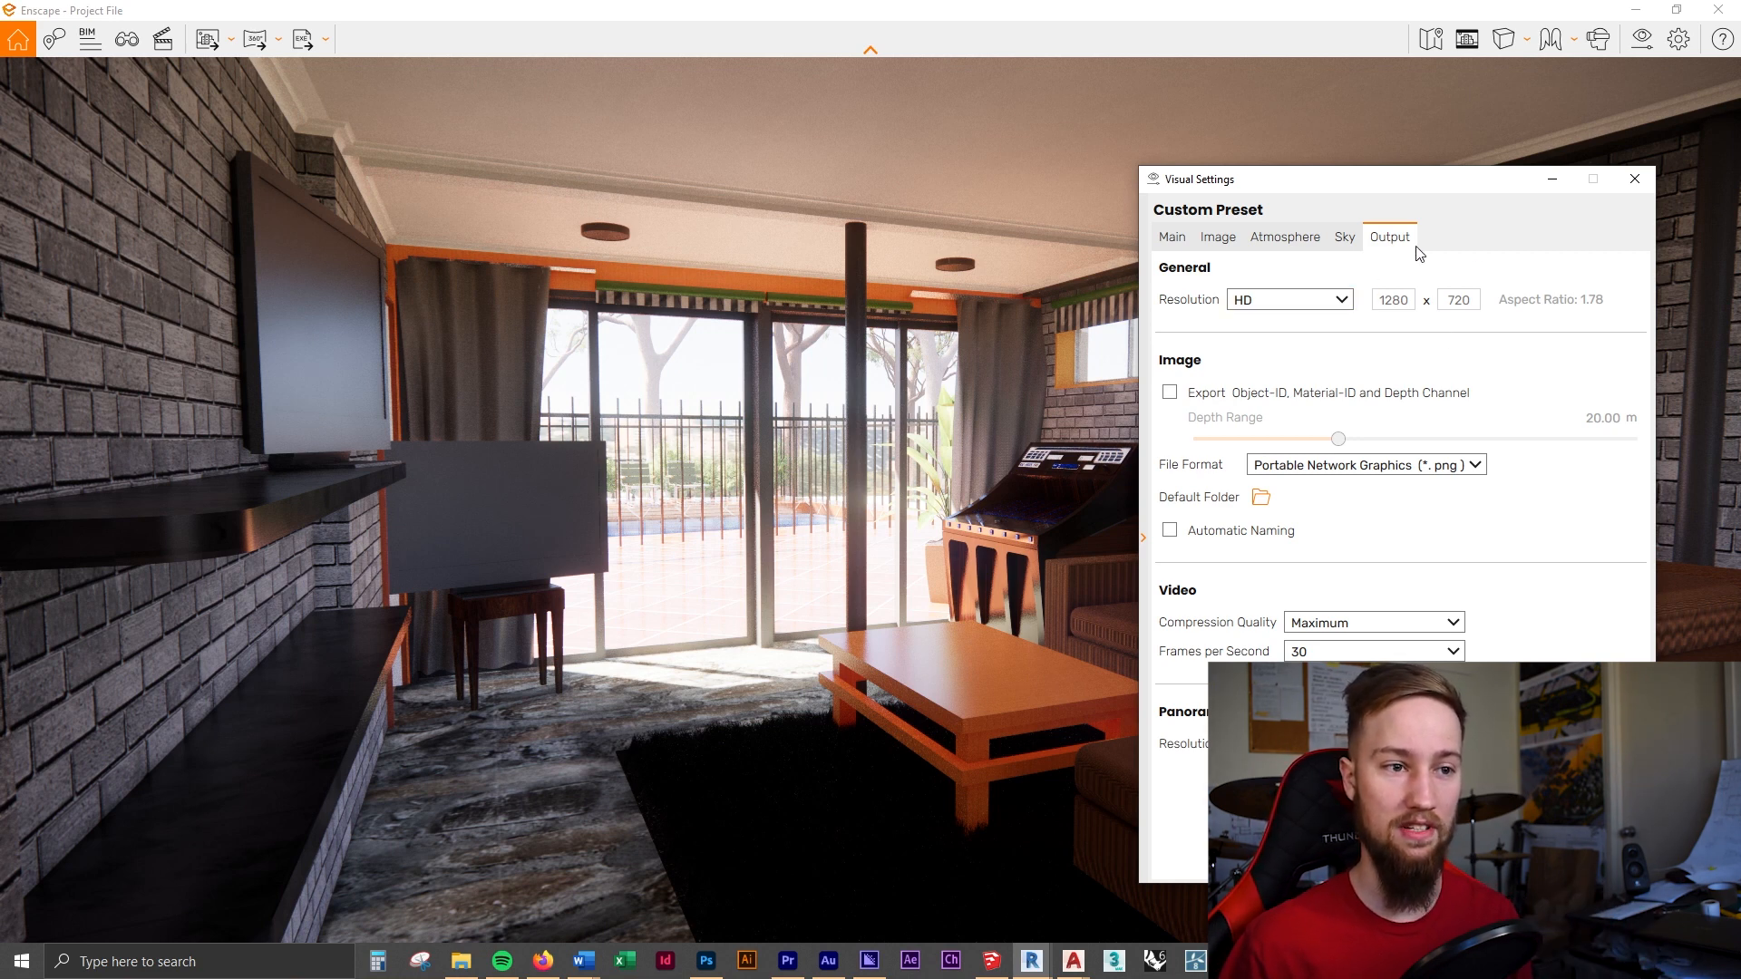
Try a Custom output resolution and set it back to Full HD
click(1301, 309)
click(1263, 423)
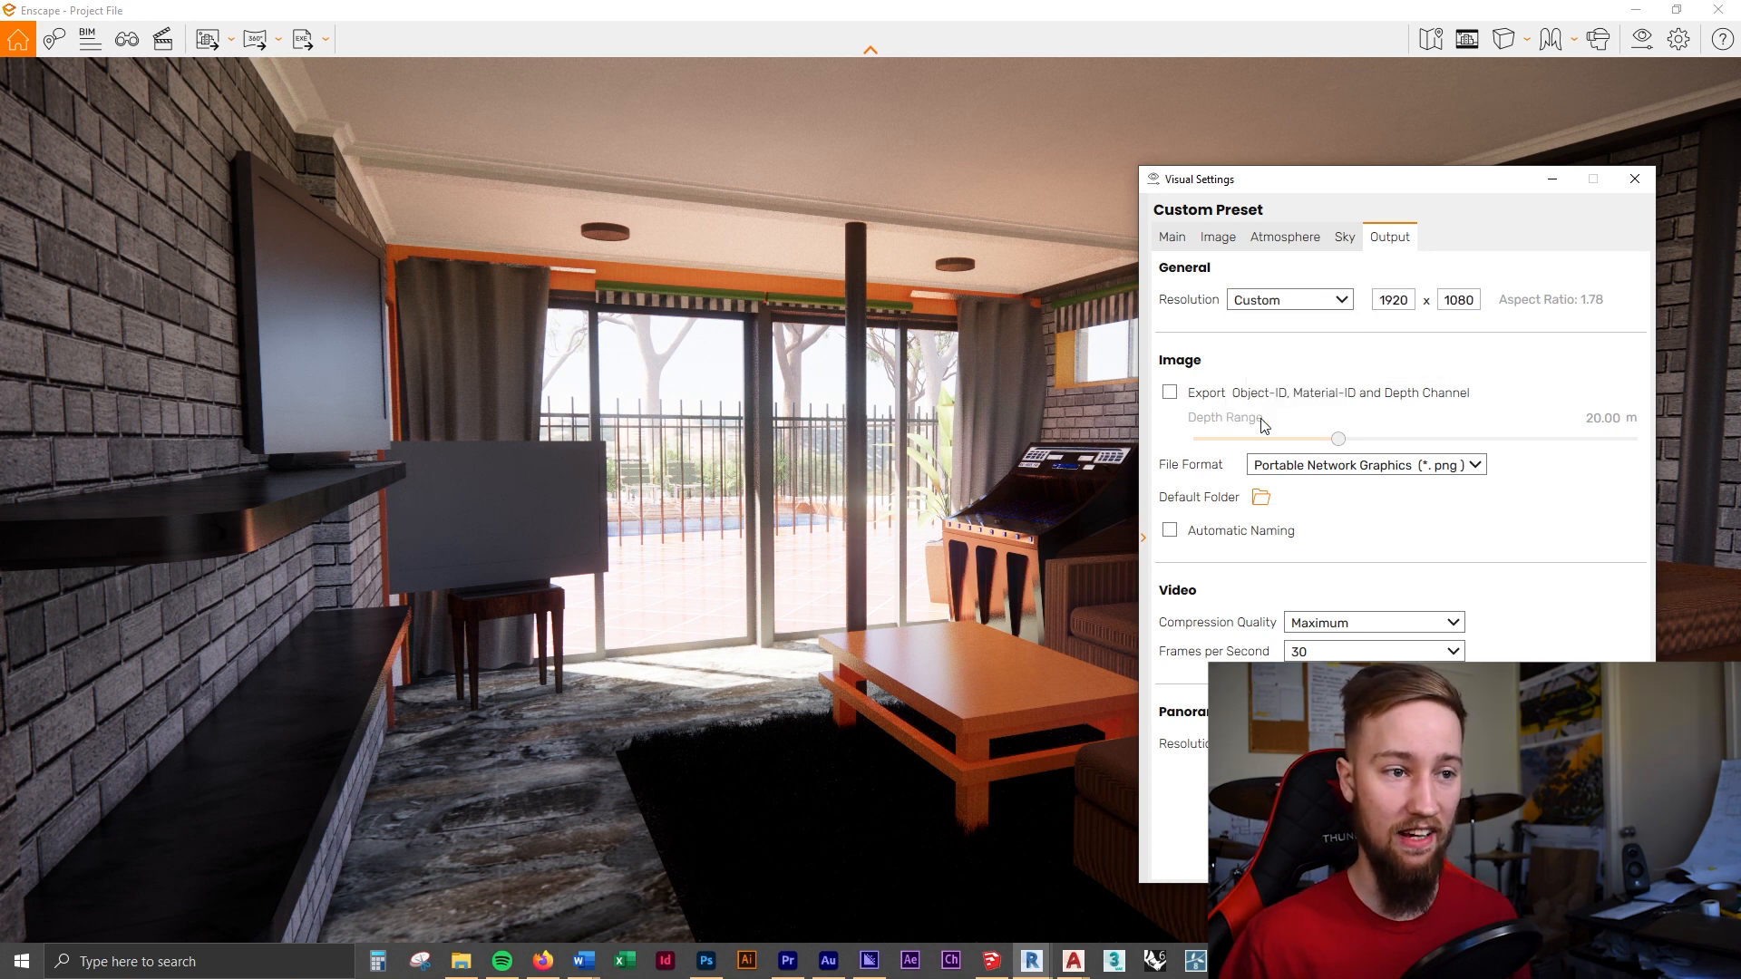
double_click(1405, 300)
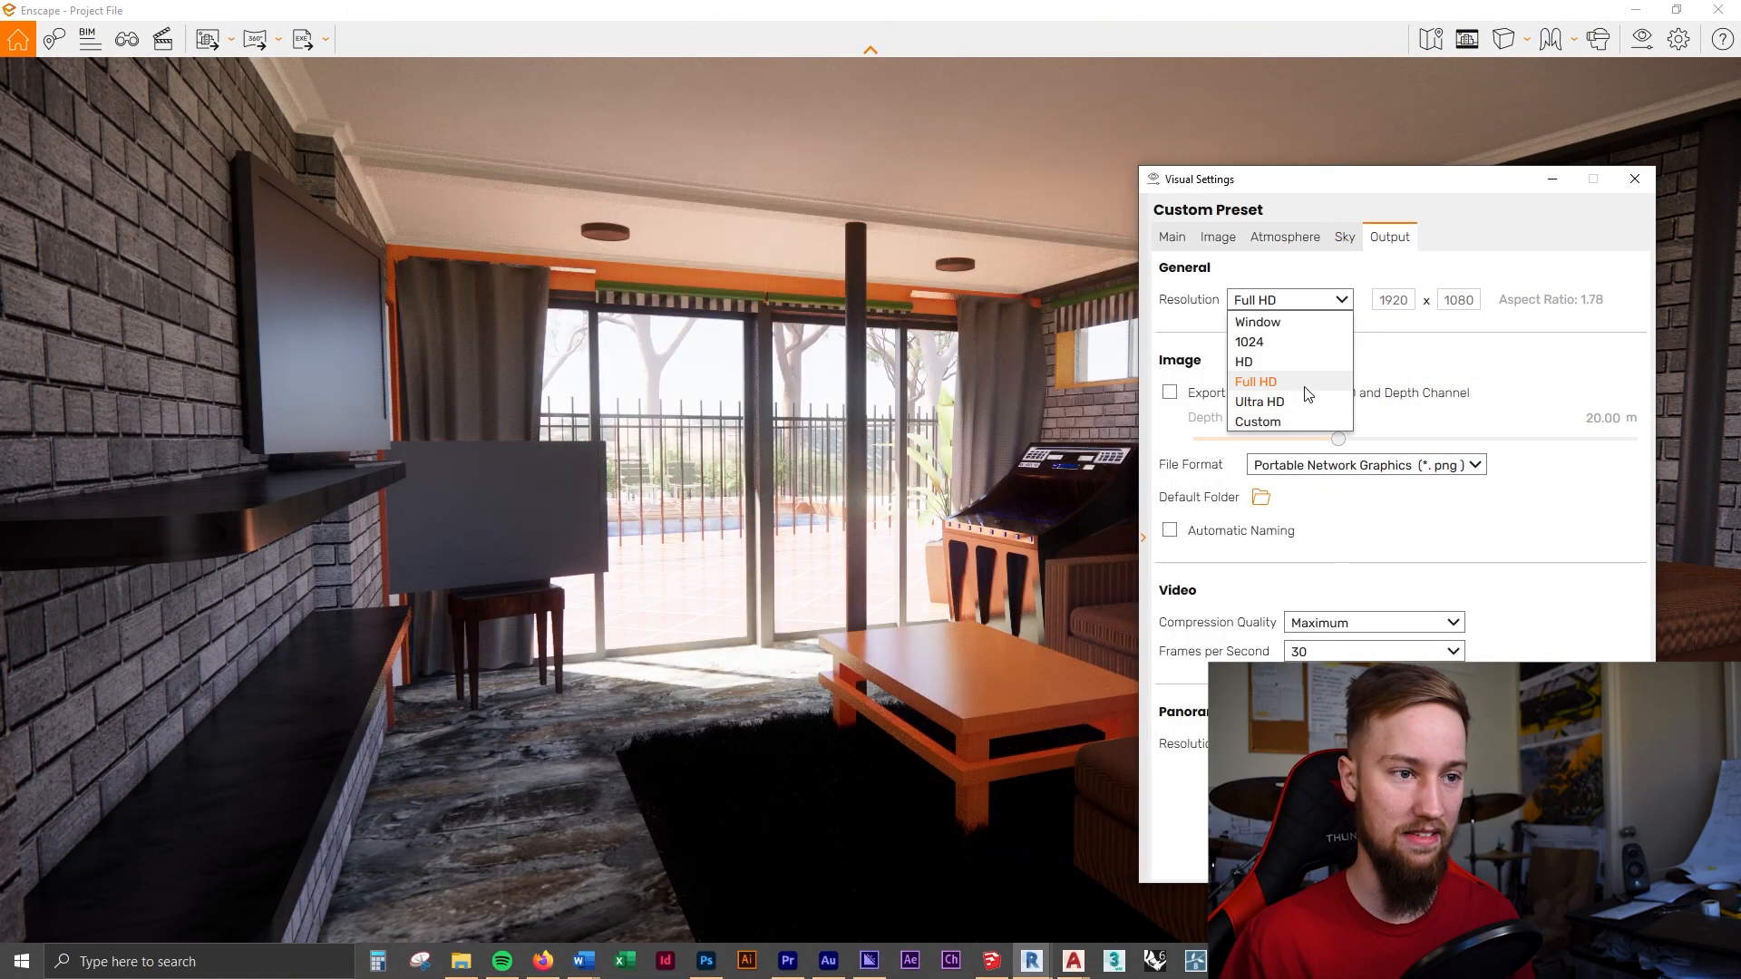
click(1305, 389)
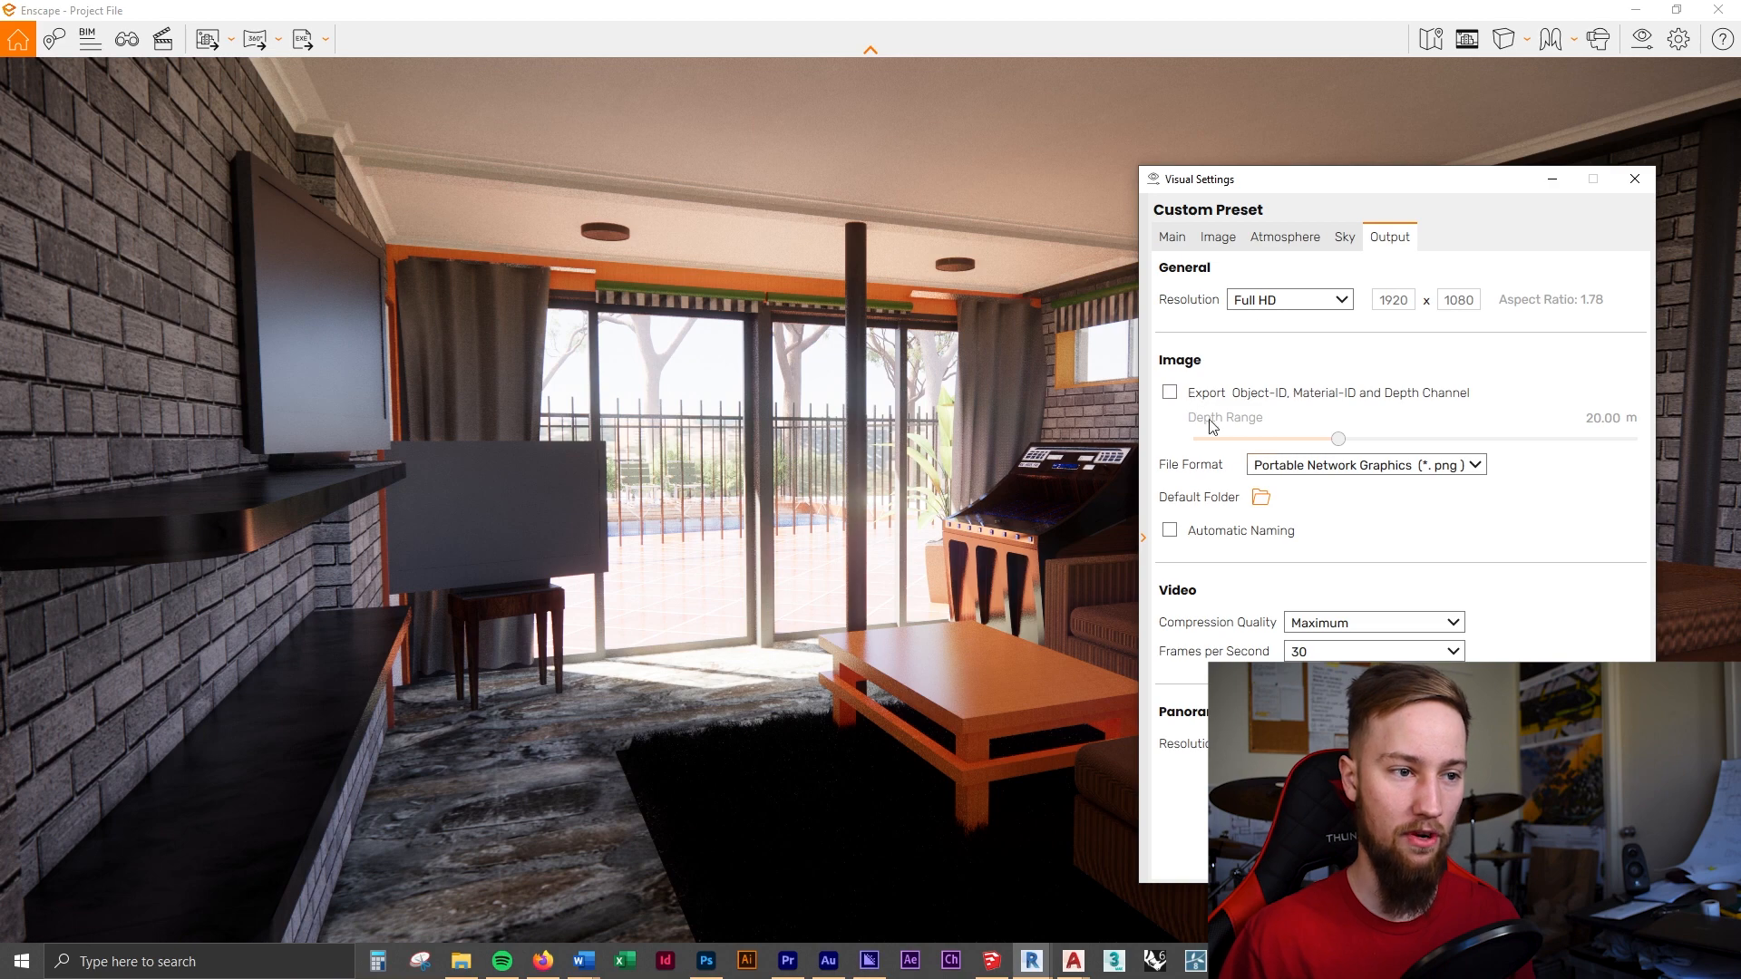
Enable the Object-ID, Material-ID and depth channel export and raise its depth range to 10000 m
click(1267, 399)
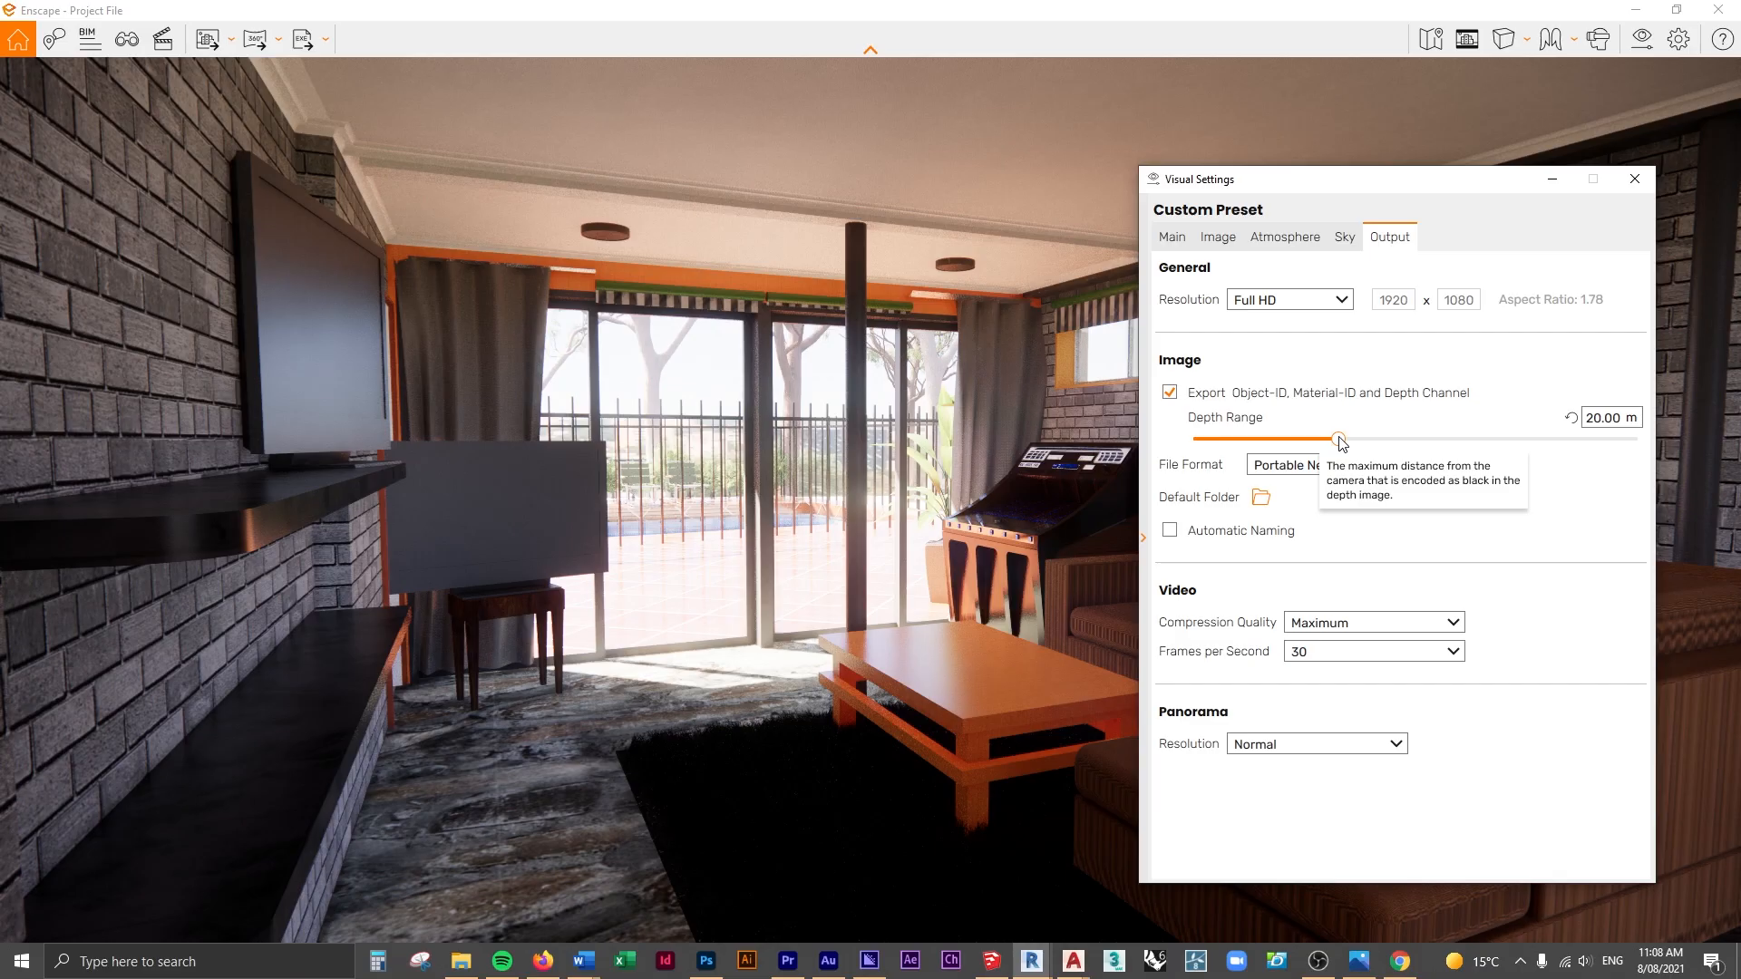
drag(1338, 439, 1637, 464)
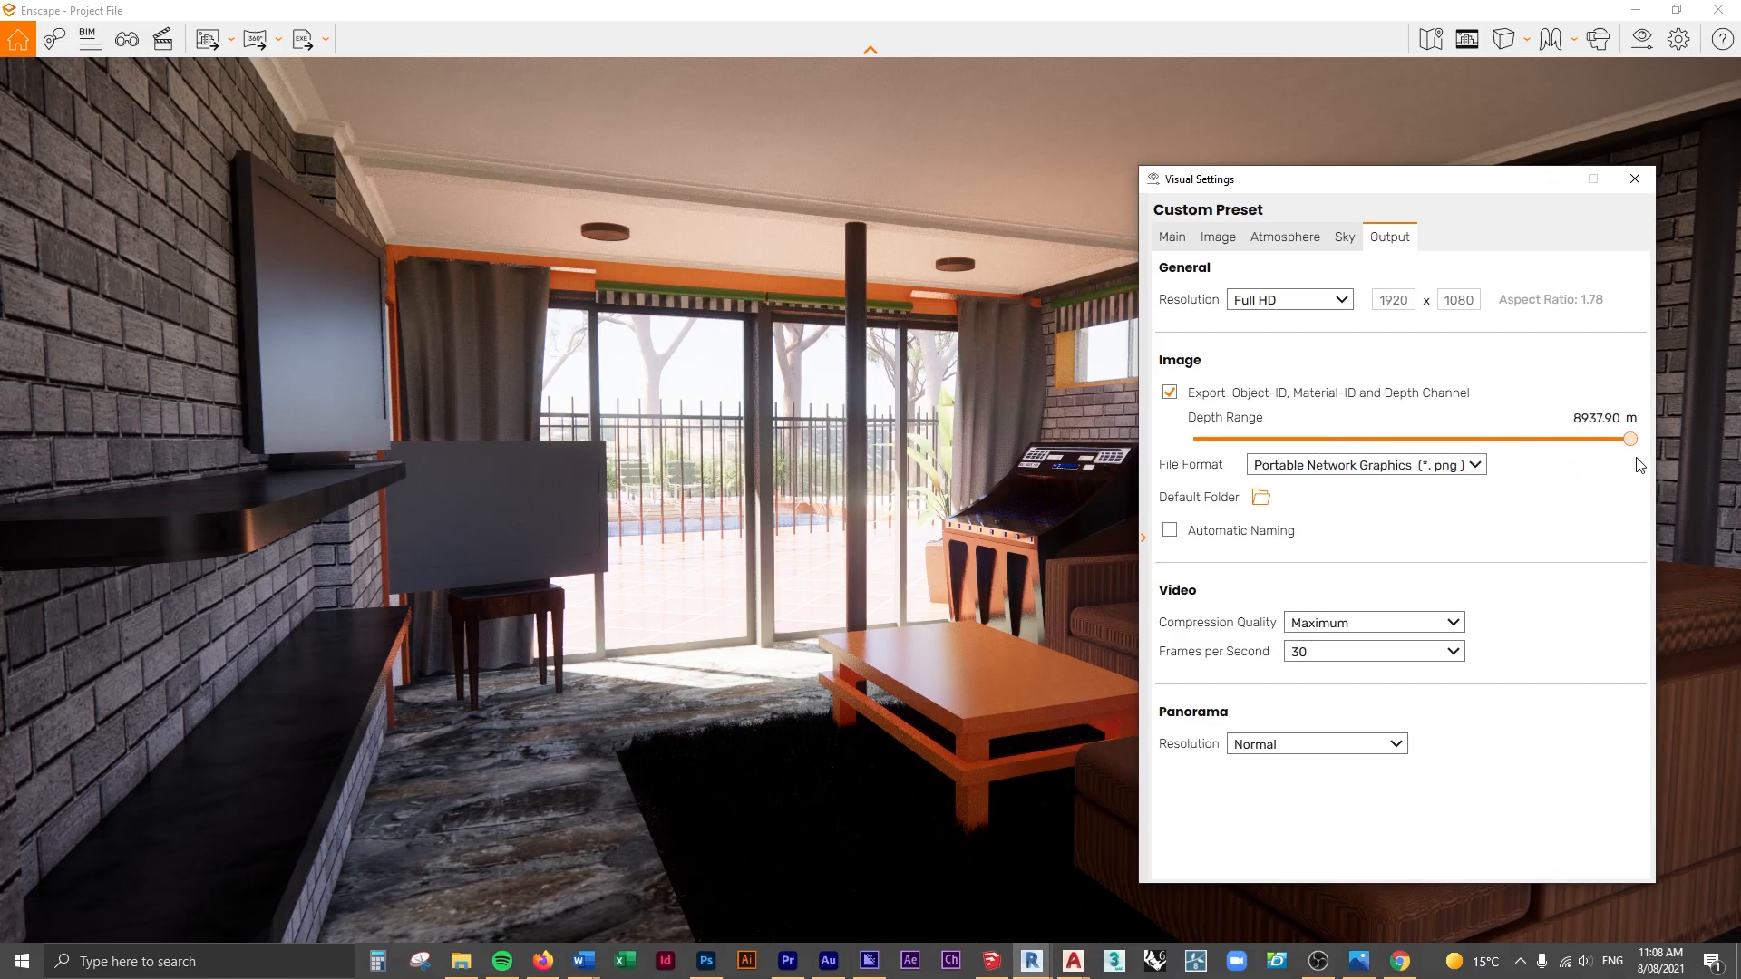
mouse_move(1213, 420)
Keep the image file format as PNG with automatic naming enabled, and open the default folder selection
click(1353, 466)
click(1355, 490)
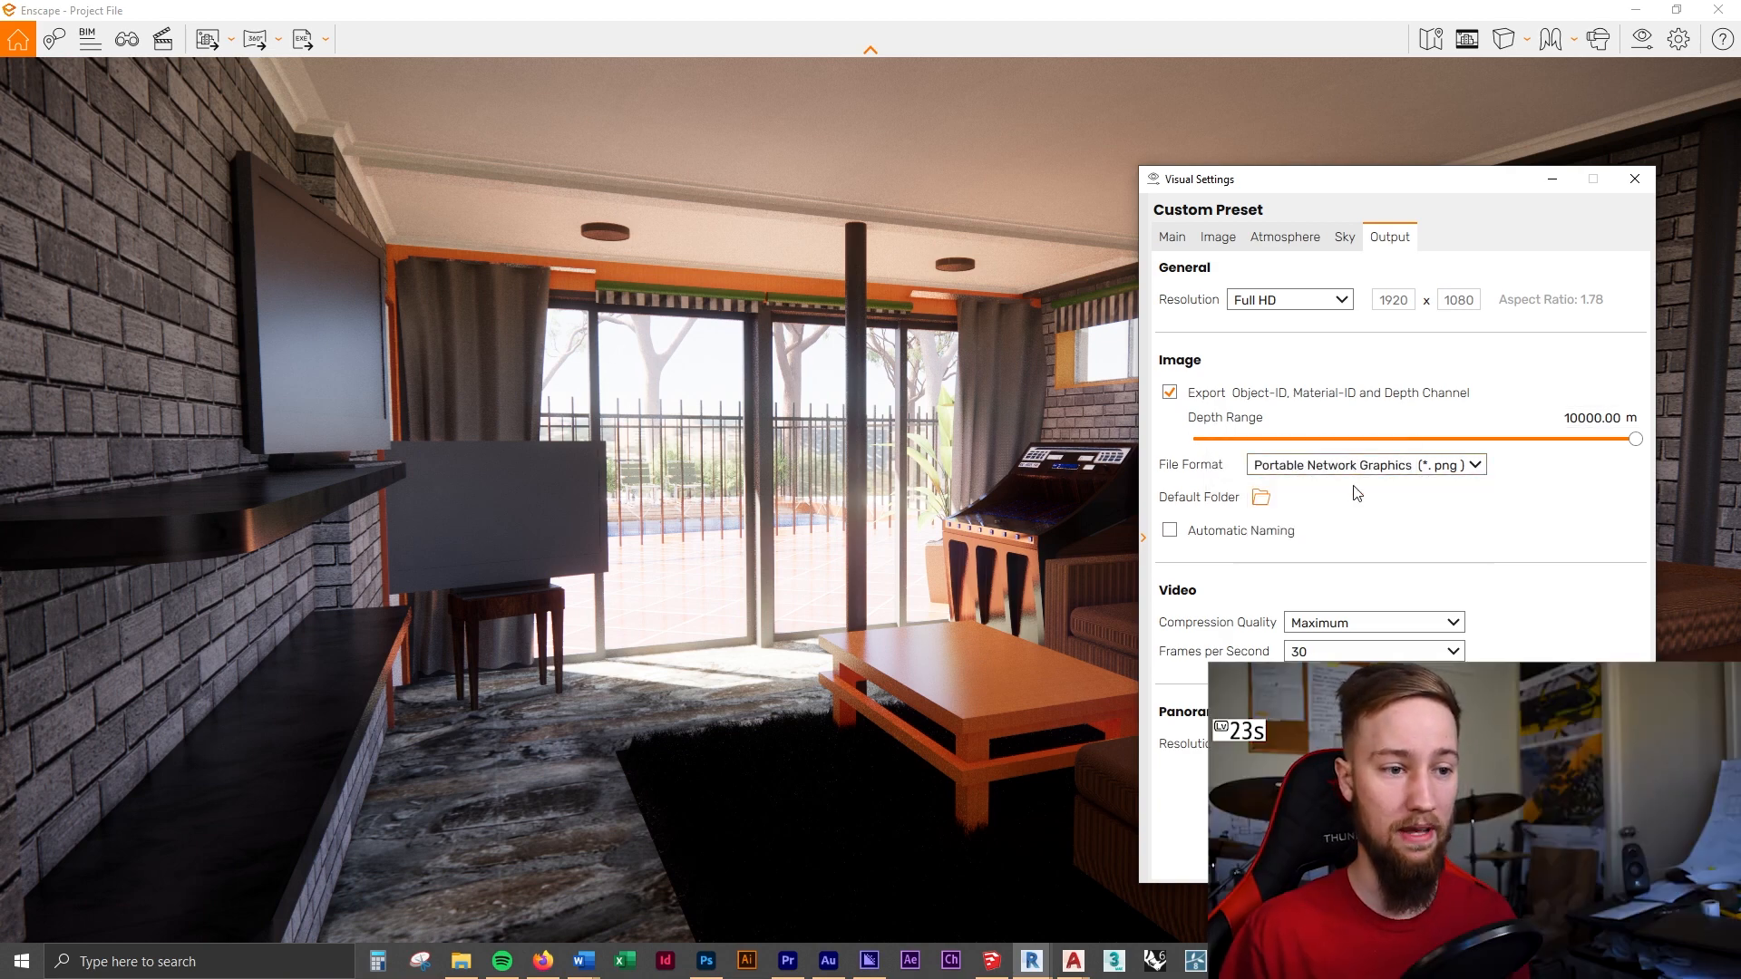
click(1324, 466)
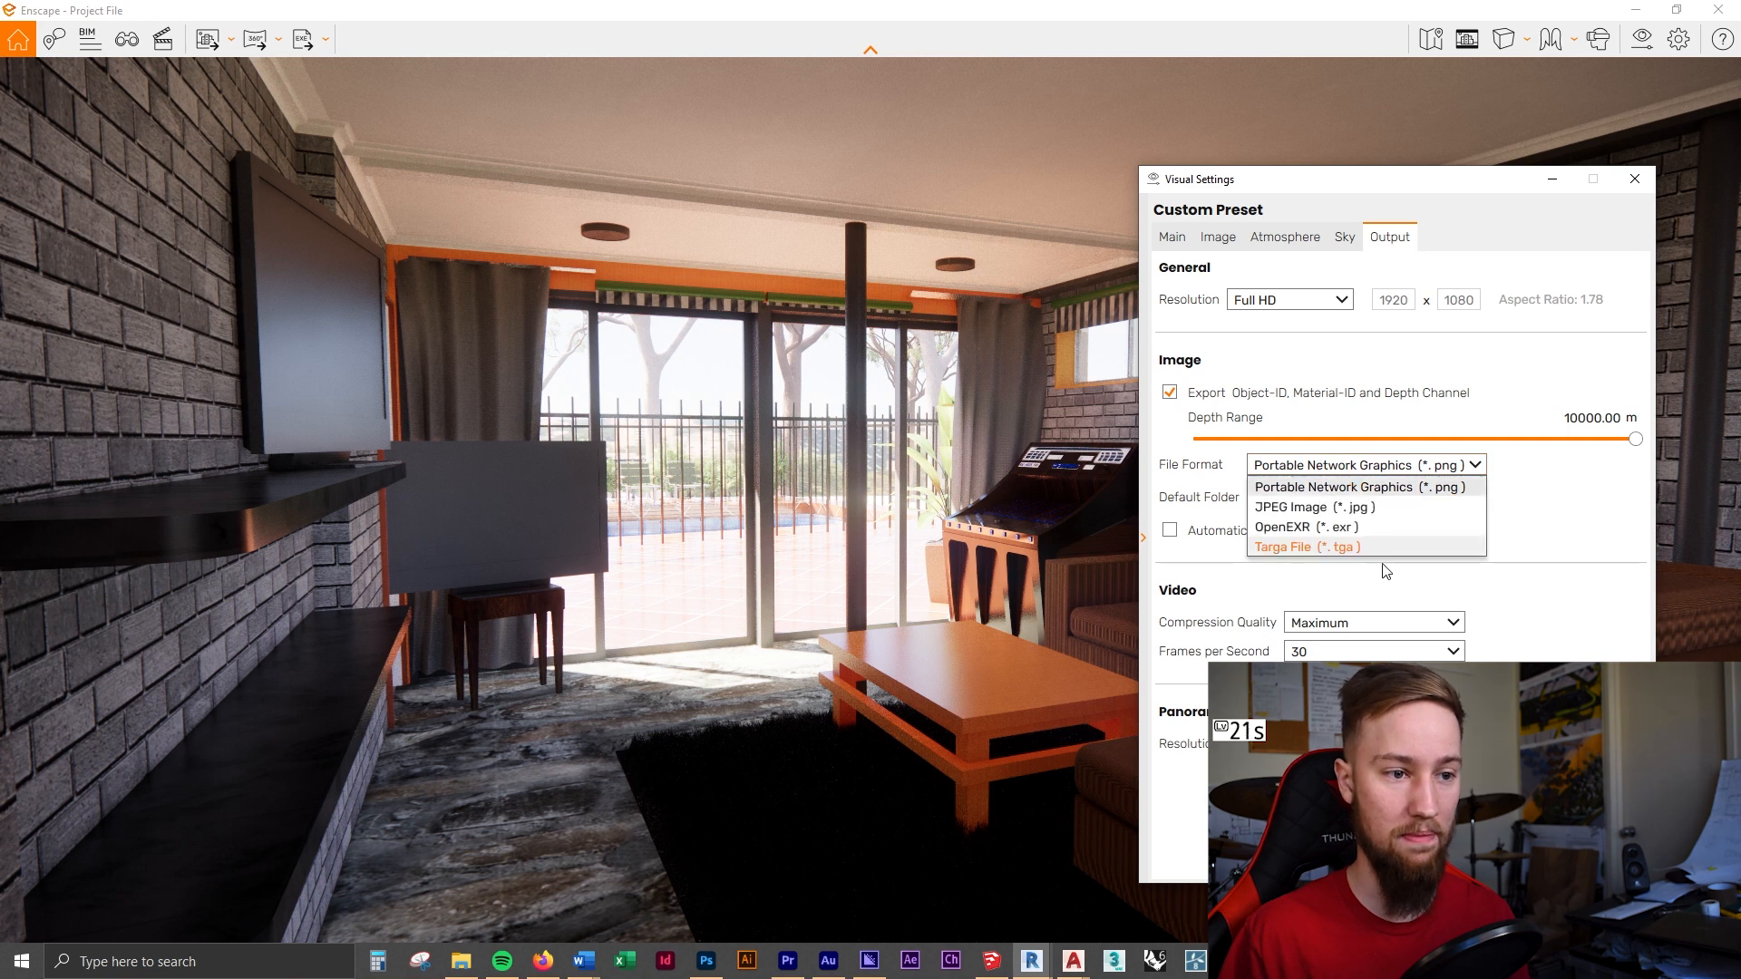
click(1390, 469)
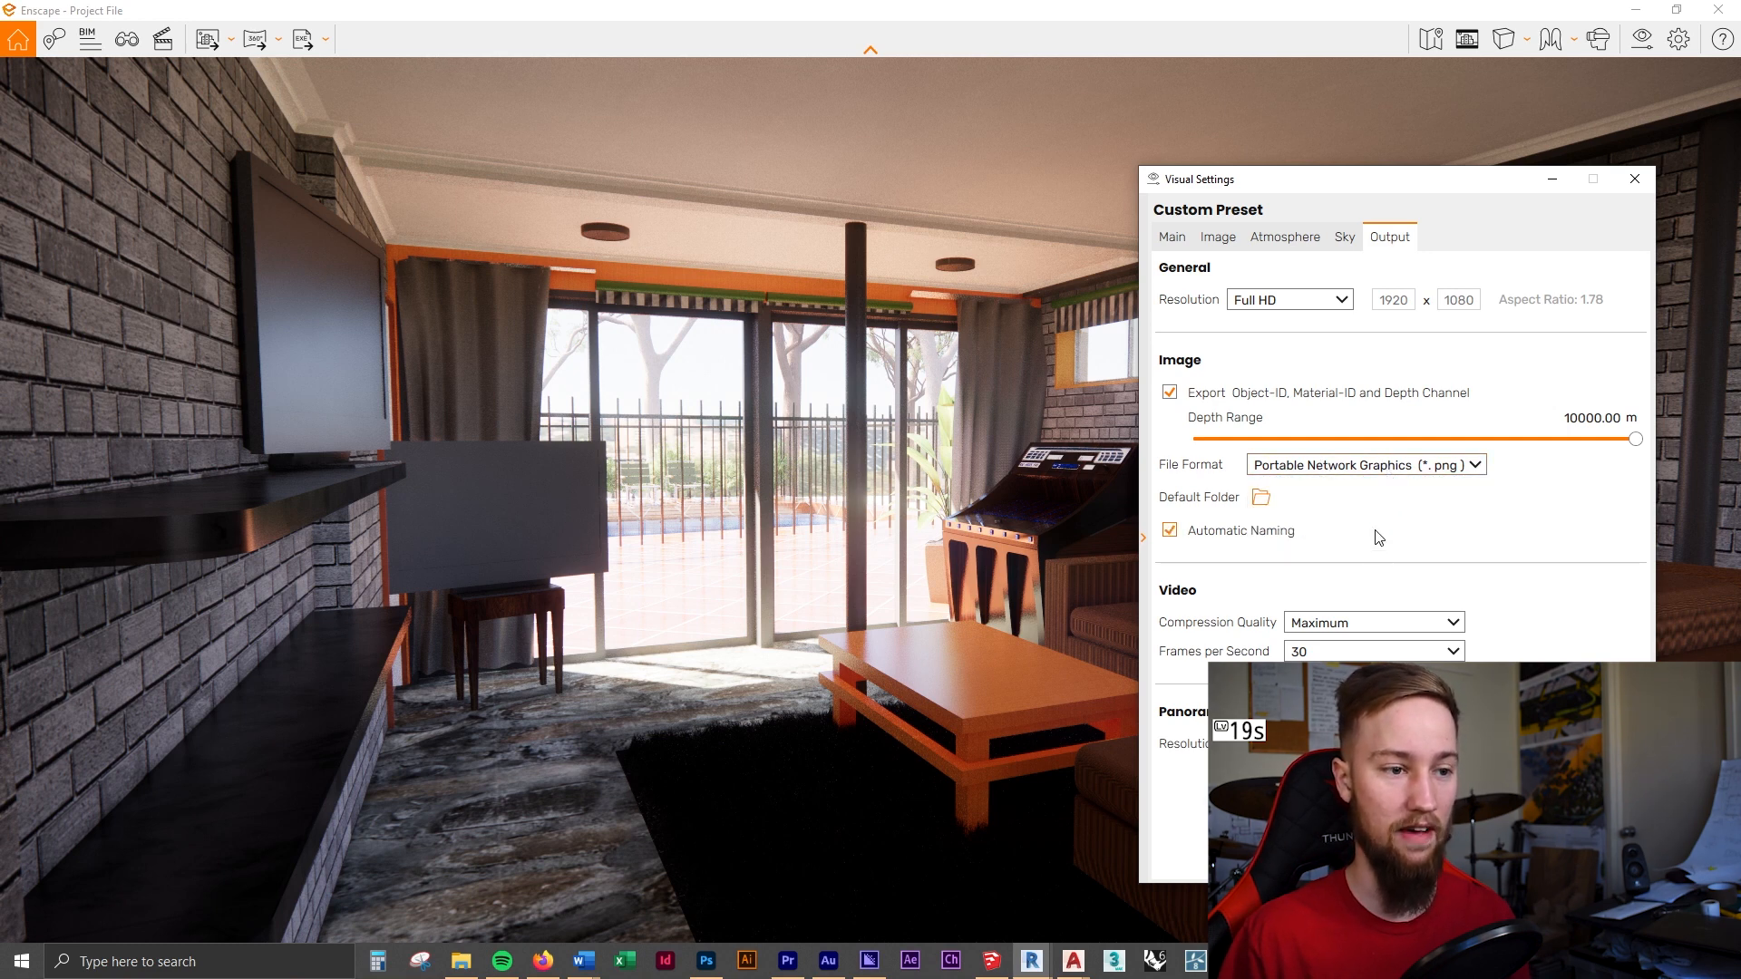
click(1261, 498)
drag(1218, 209, 582, 238)
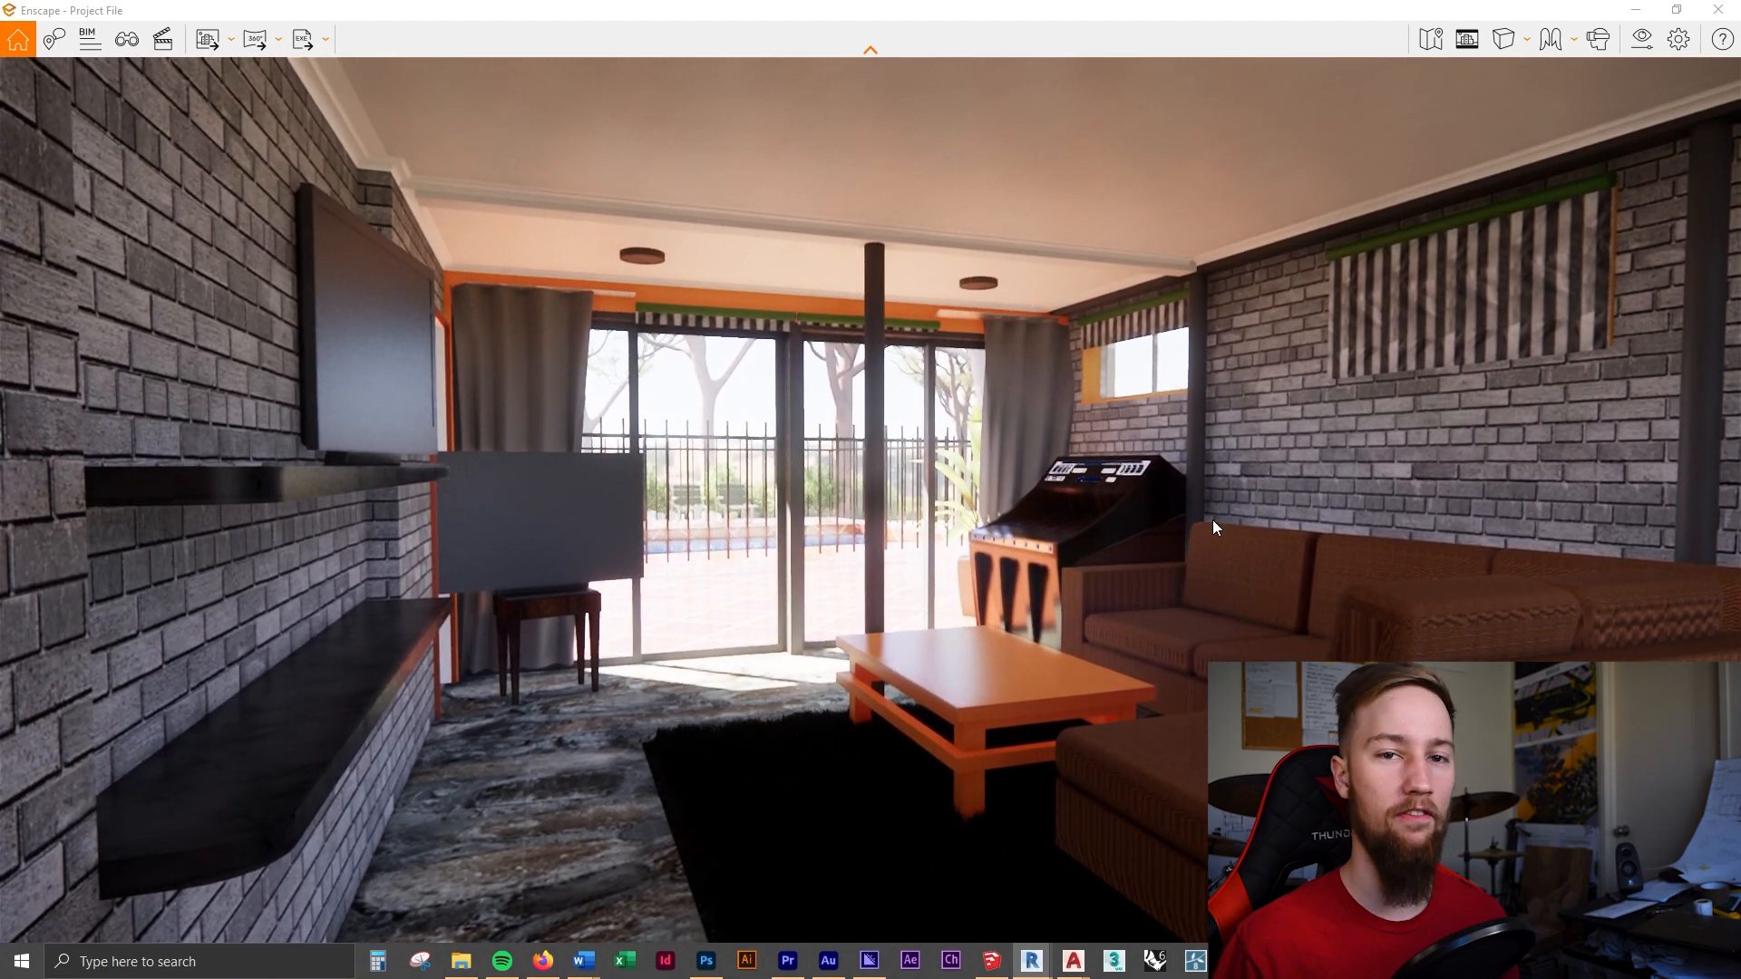
Tilt the living room view slightly and test different times of day, including 16:08, for the sunlight through the glass doors
drag(961, 613, 961, 636)
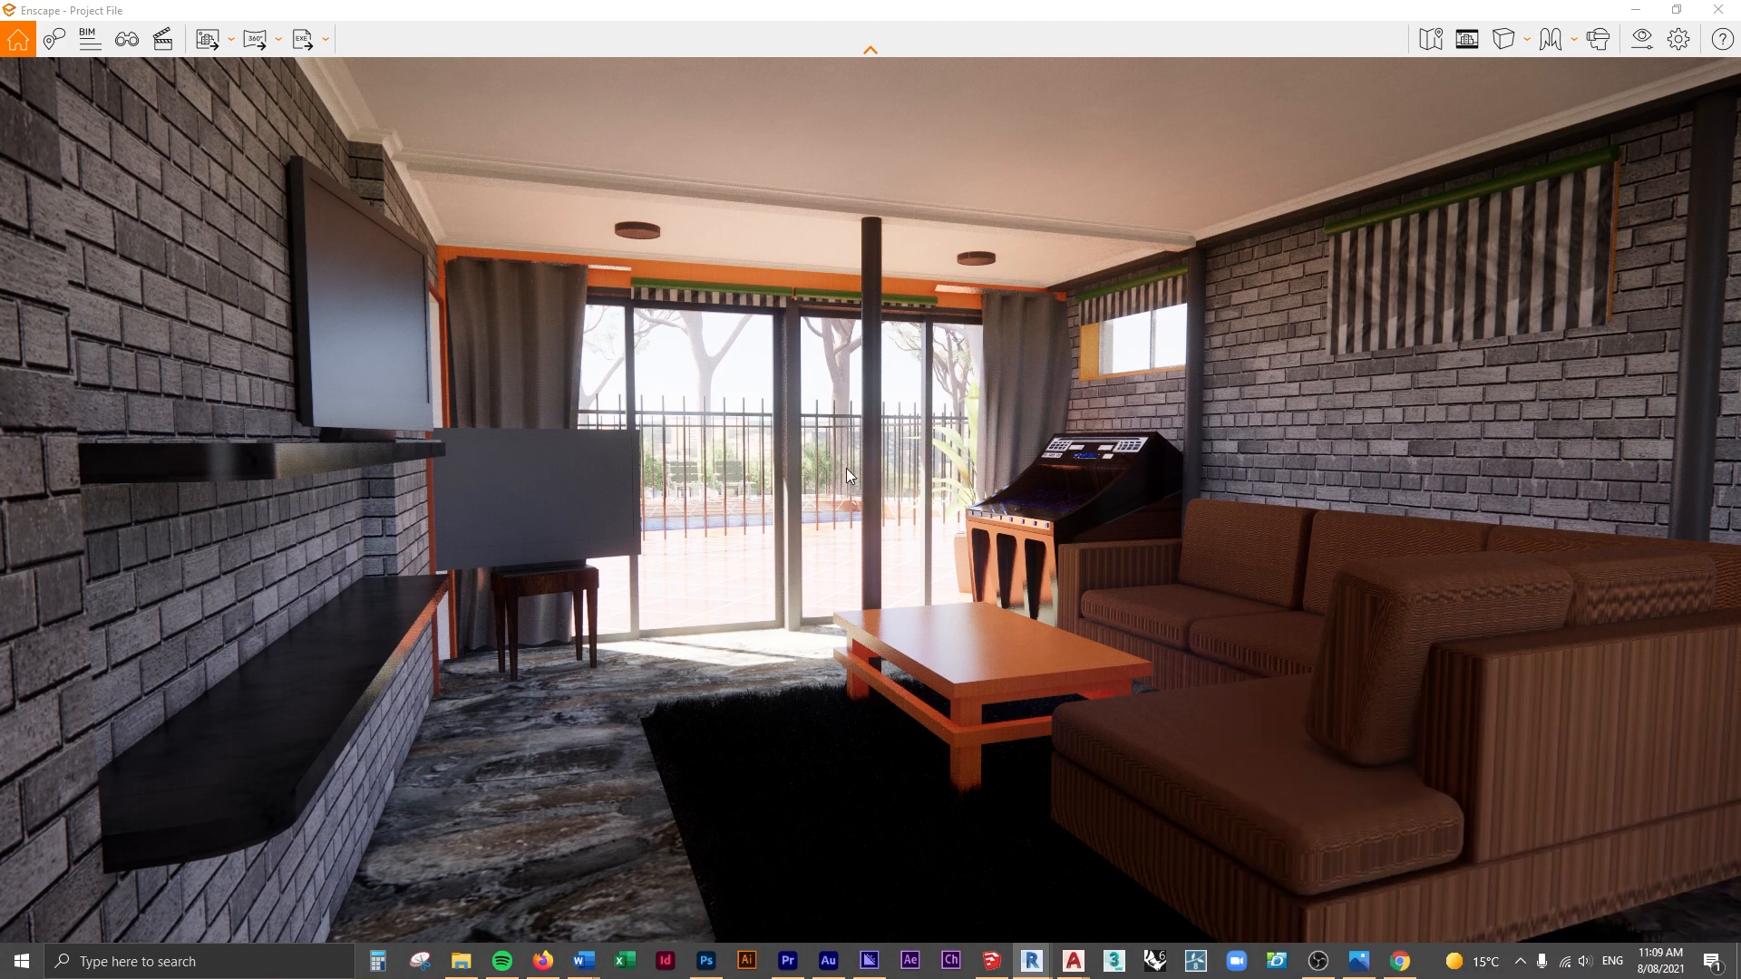
shift+right_drag(728, 504, 704, 570)
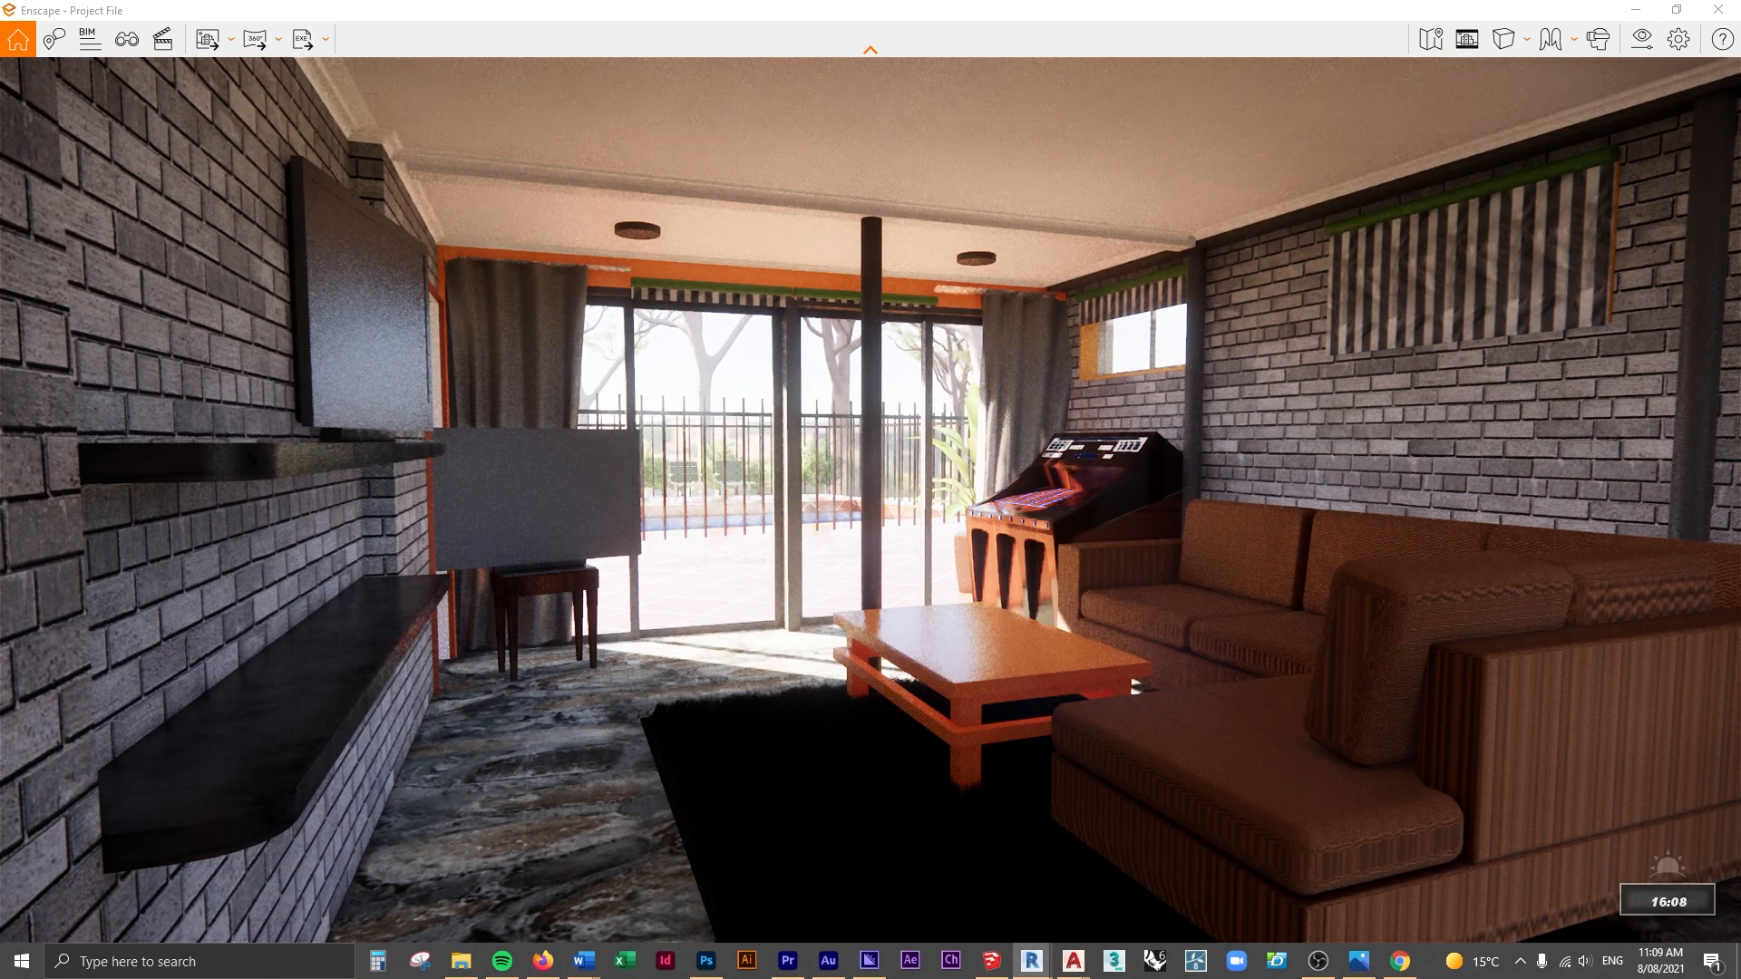
shift+right_drag(939, 552, 832, 551)
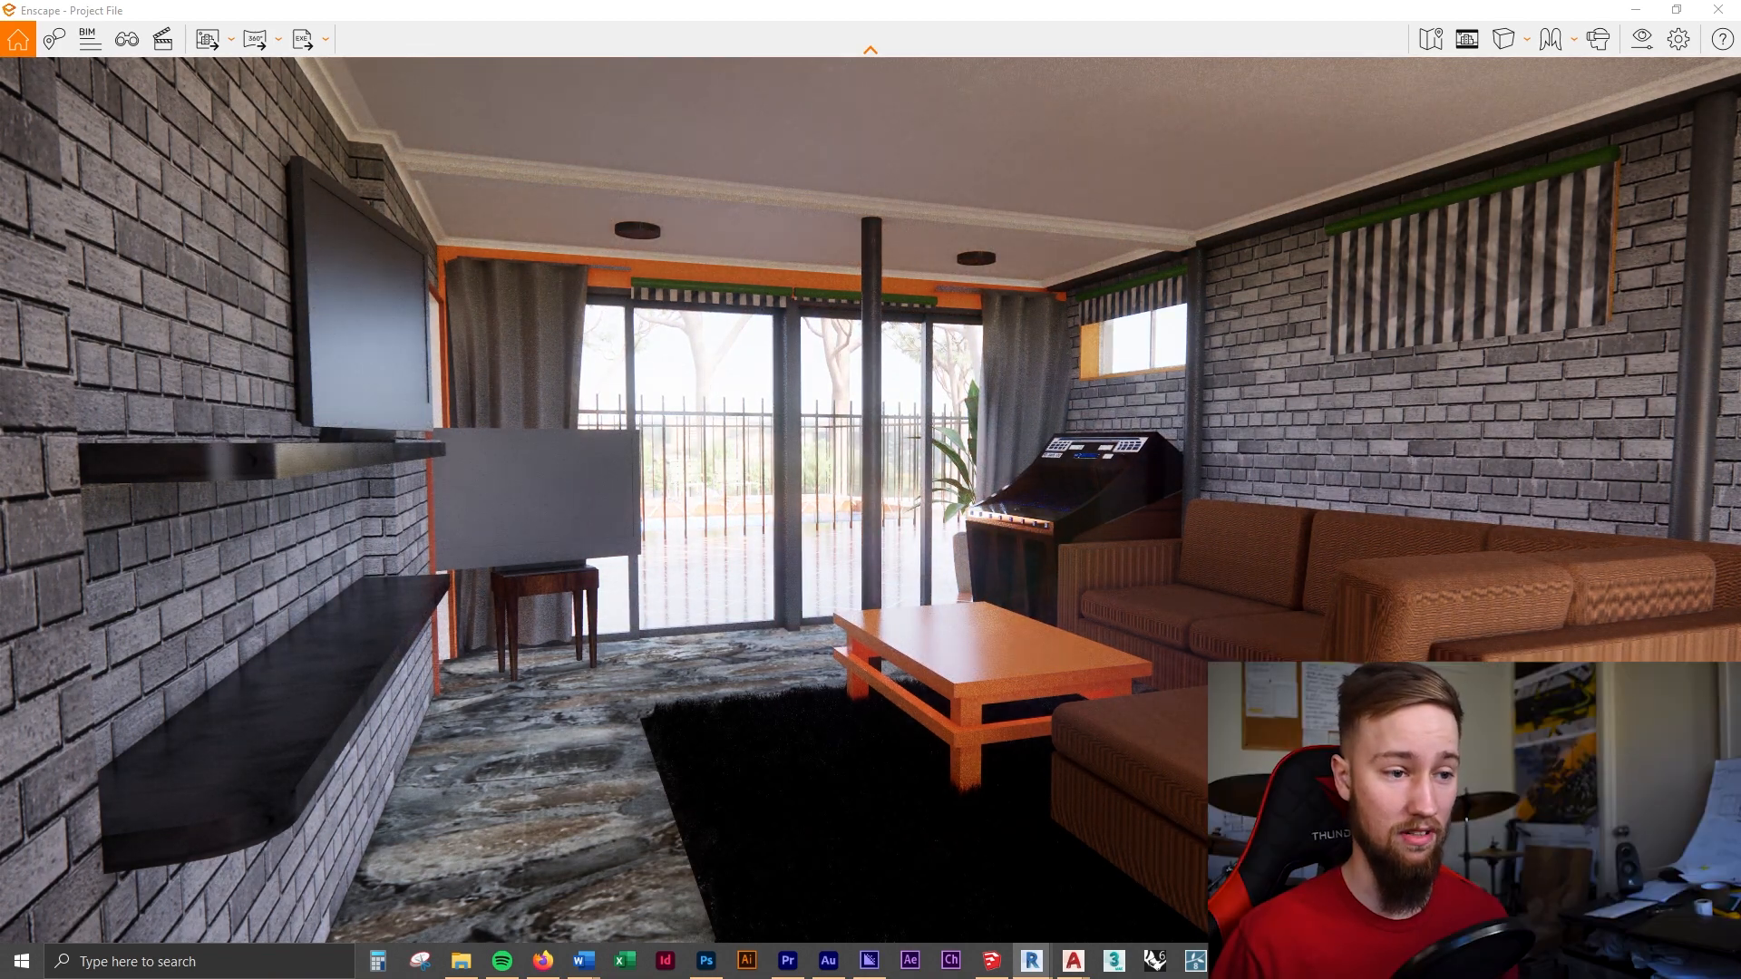
shift+right_drag(897, 579, 938, 579)
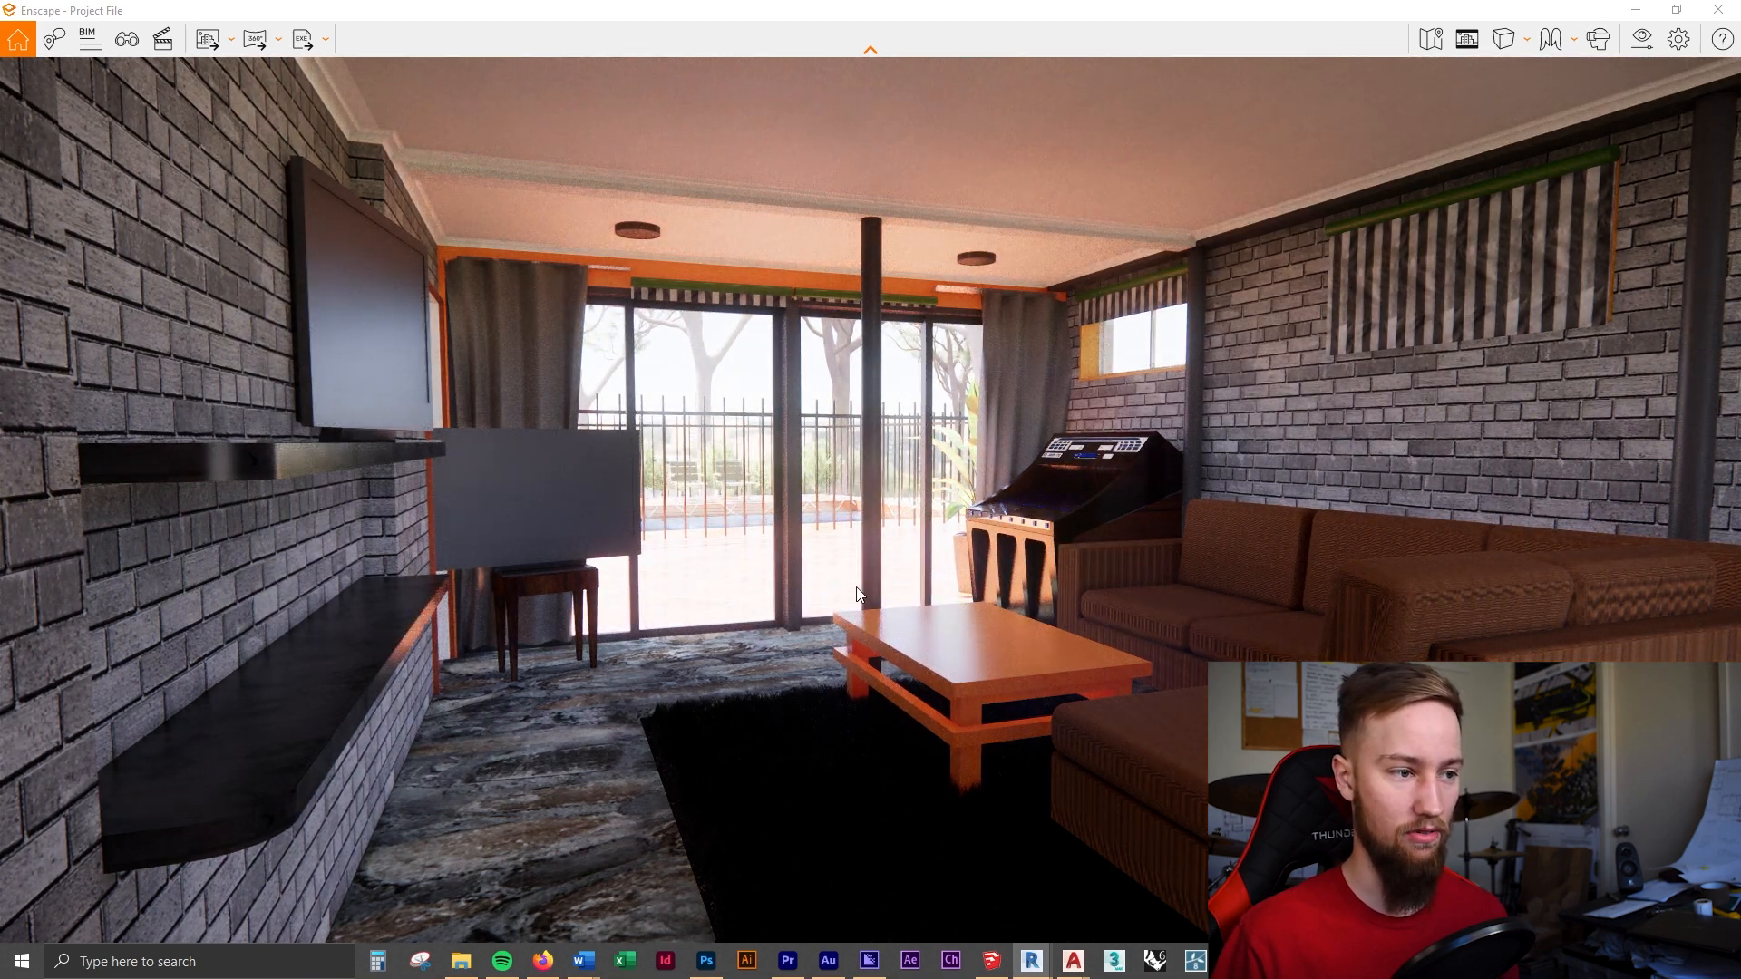
shift+right_drag(750, 626, 787, 626)
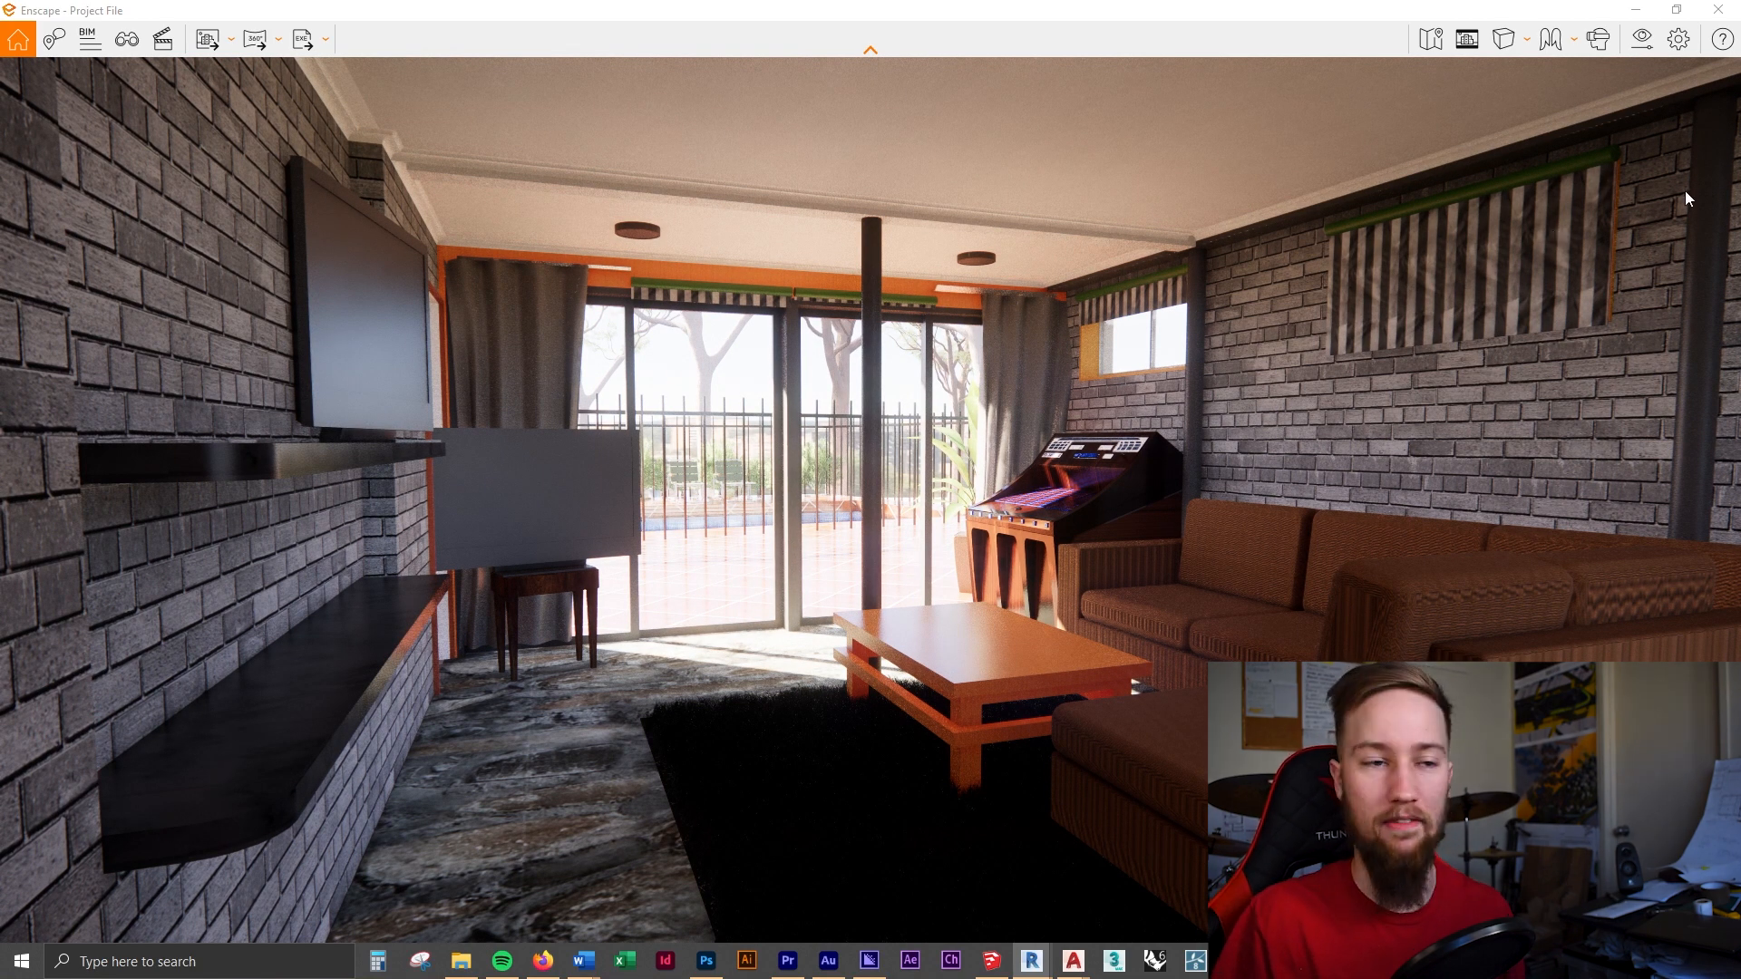
Reframe the living room view and save a PNG render of it to the Project files folder under the suggested name
drag(1220, 574, 1126, 566)
key(d)
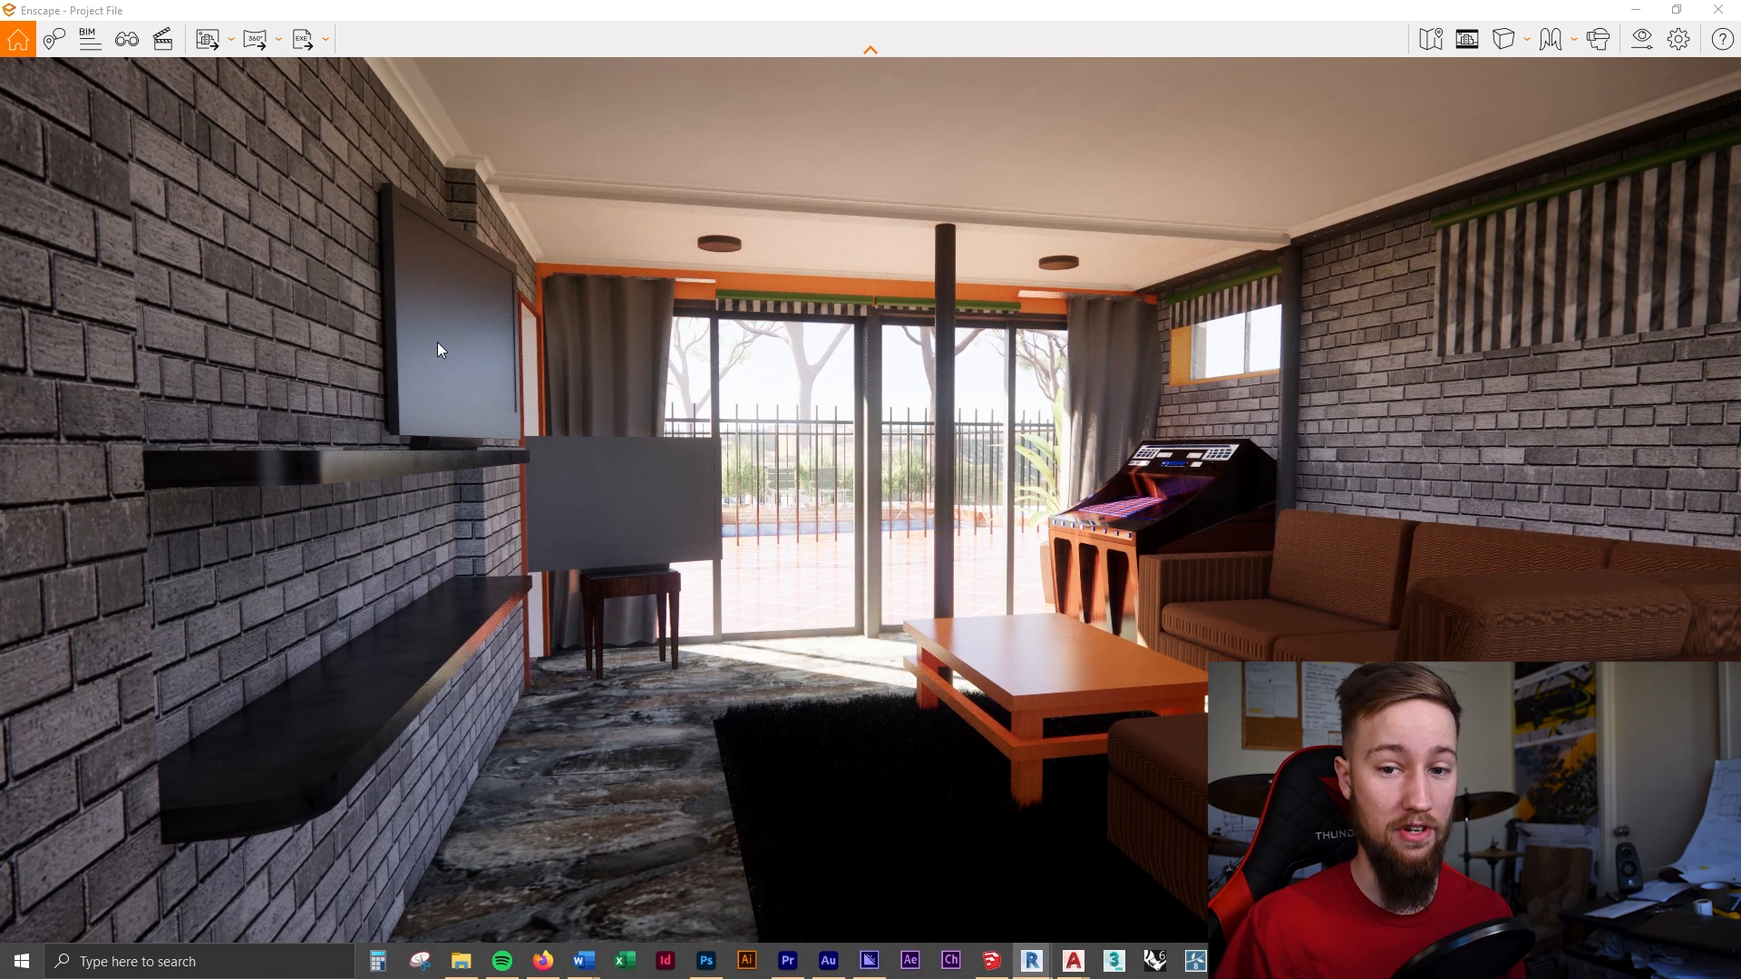
click(206, 40)
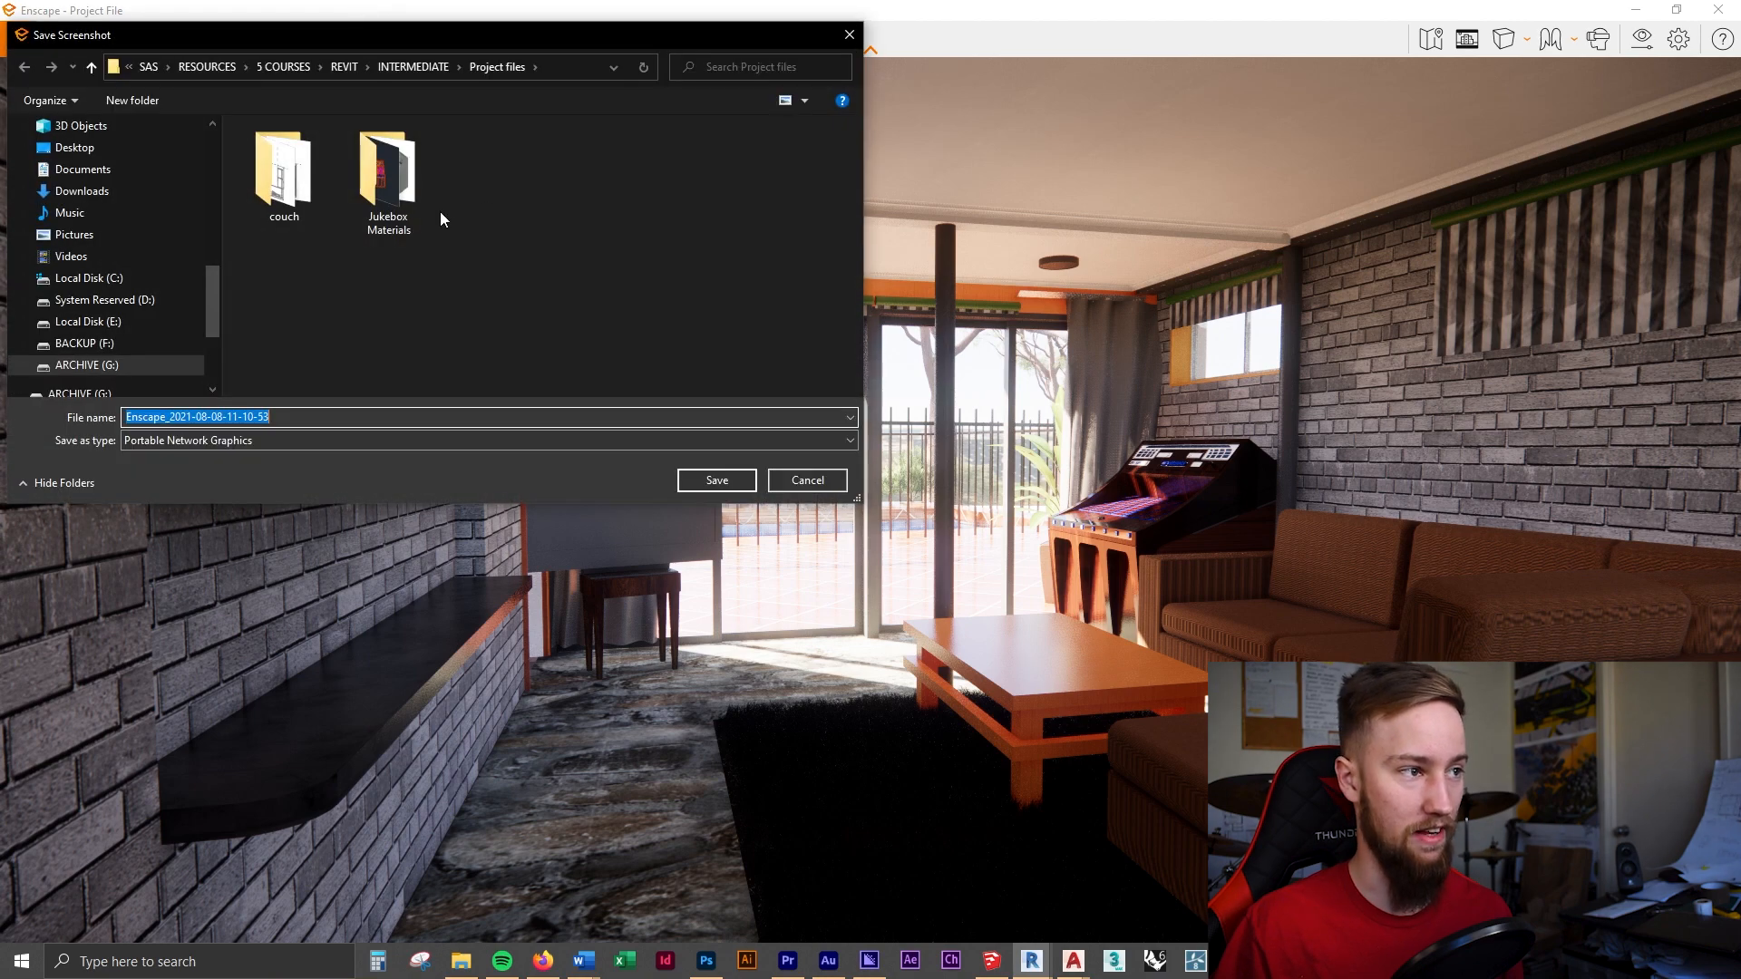
click(731, 481)
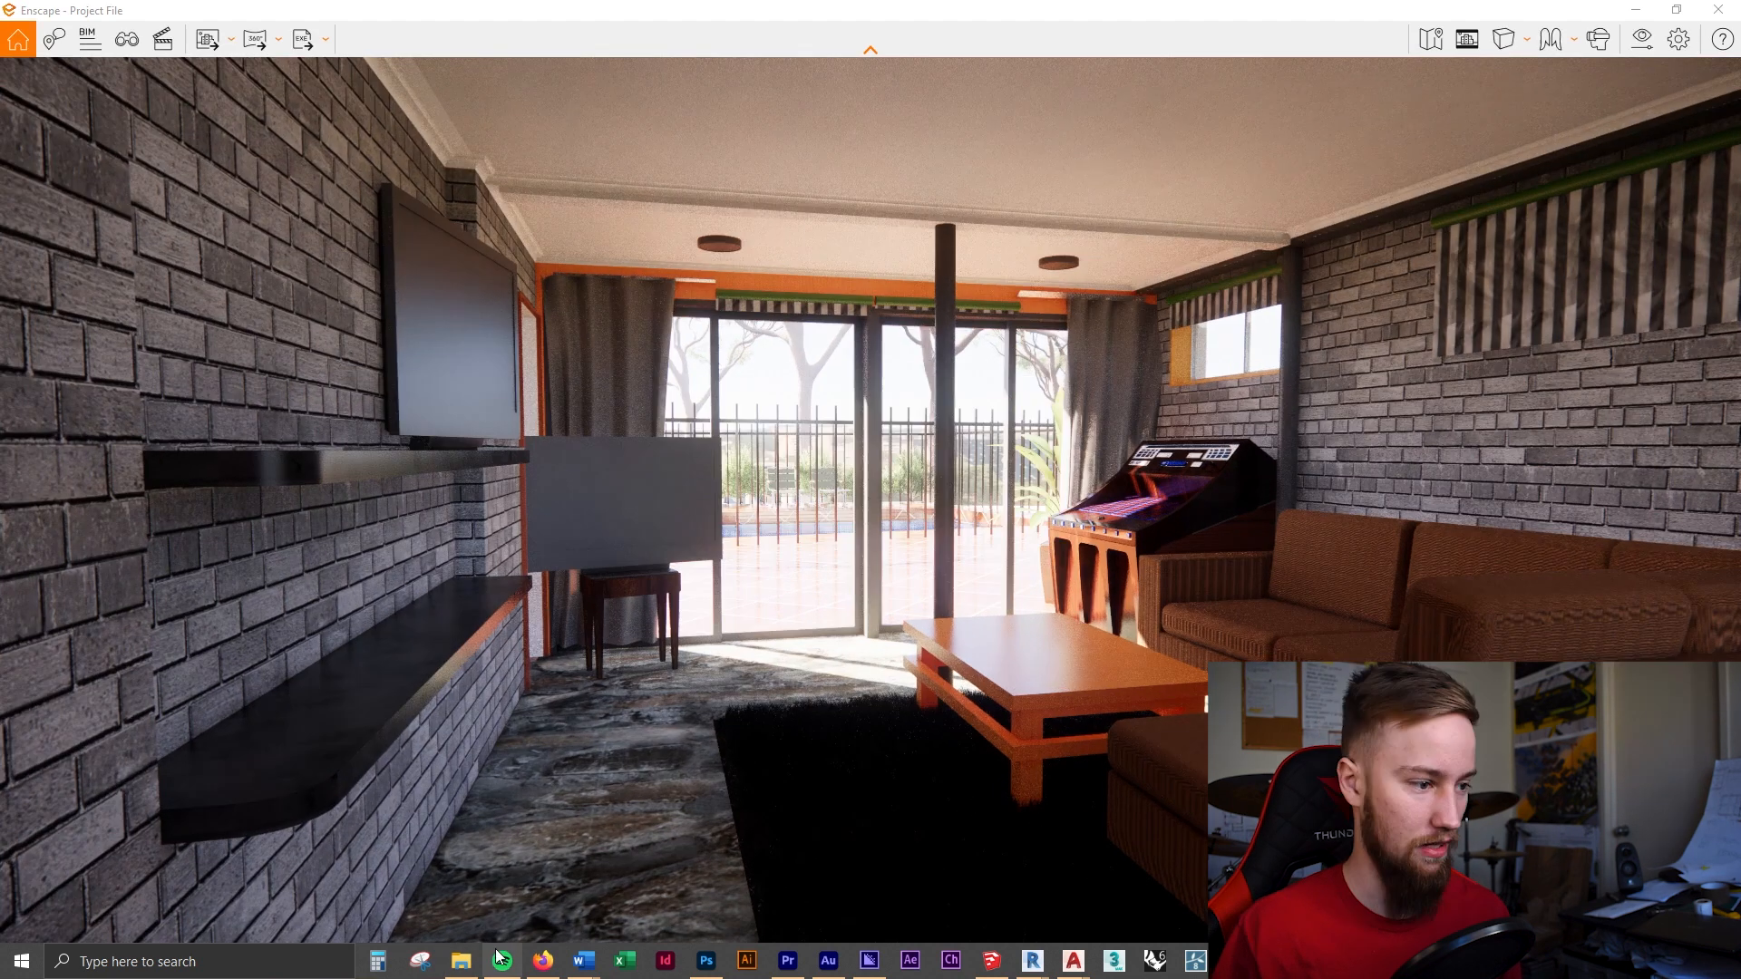
Open the exported render from the Project files folder and examine it alongside its depth, material-ID and object-ID images
click(461, 961)
scroll(875, 563, down, 4)
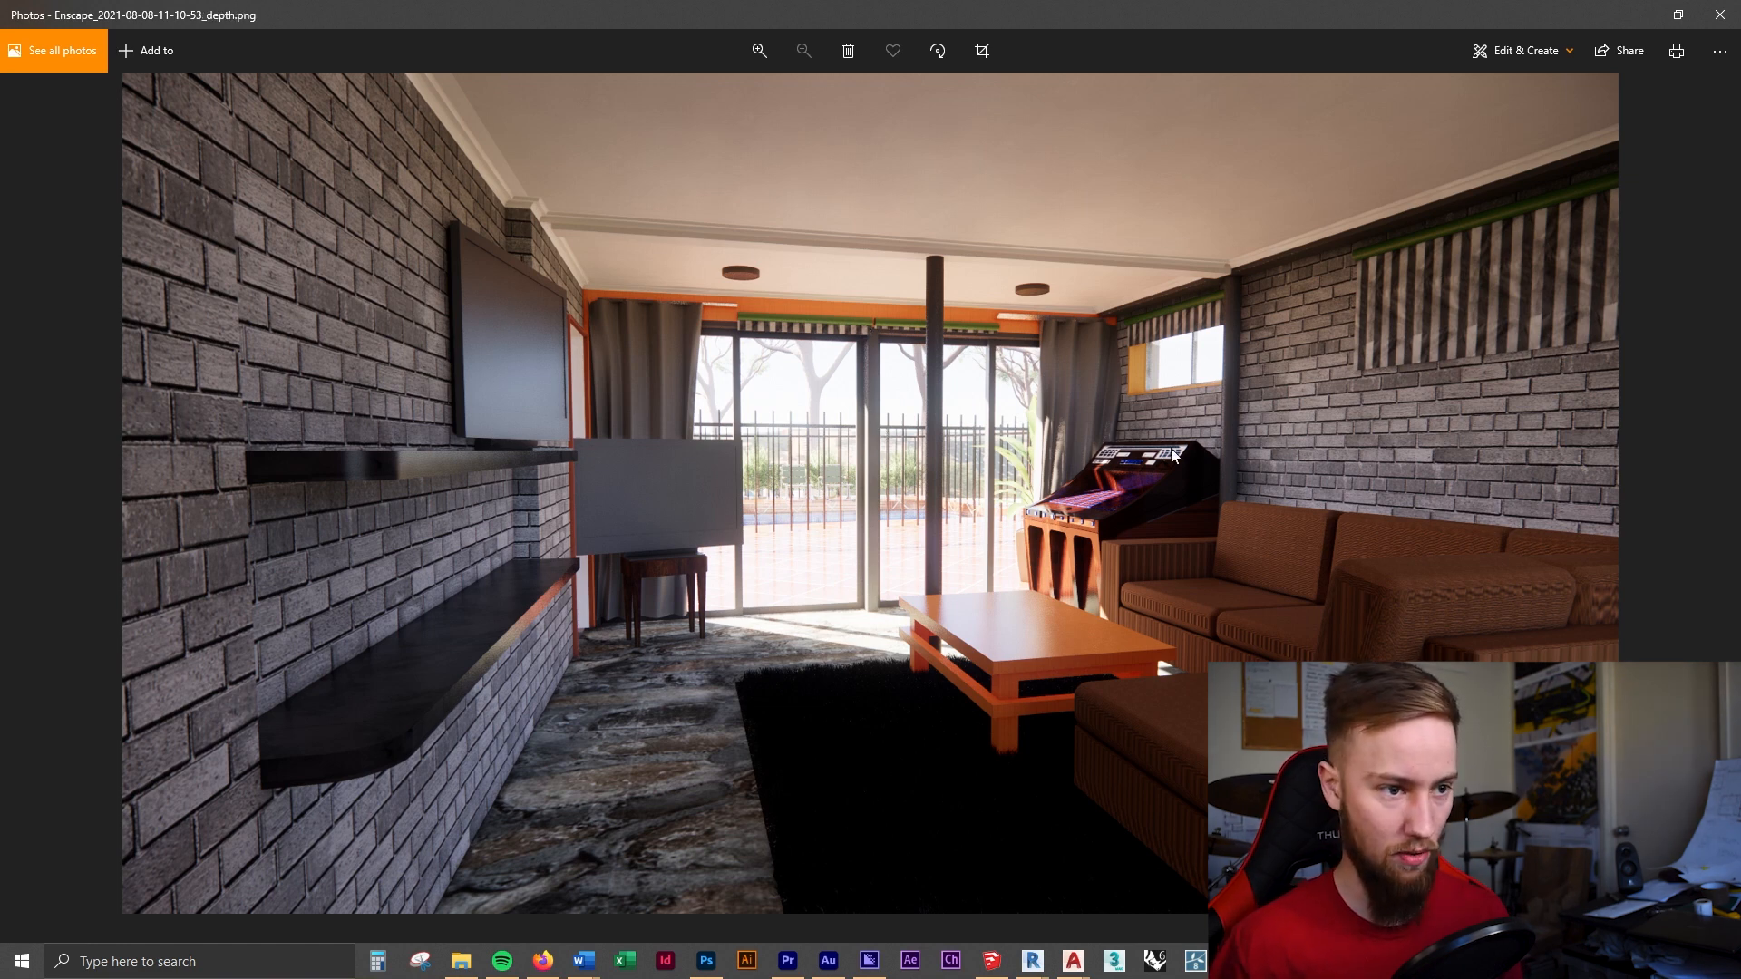
key(Right)
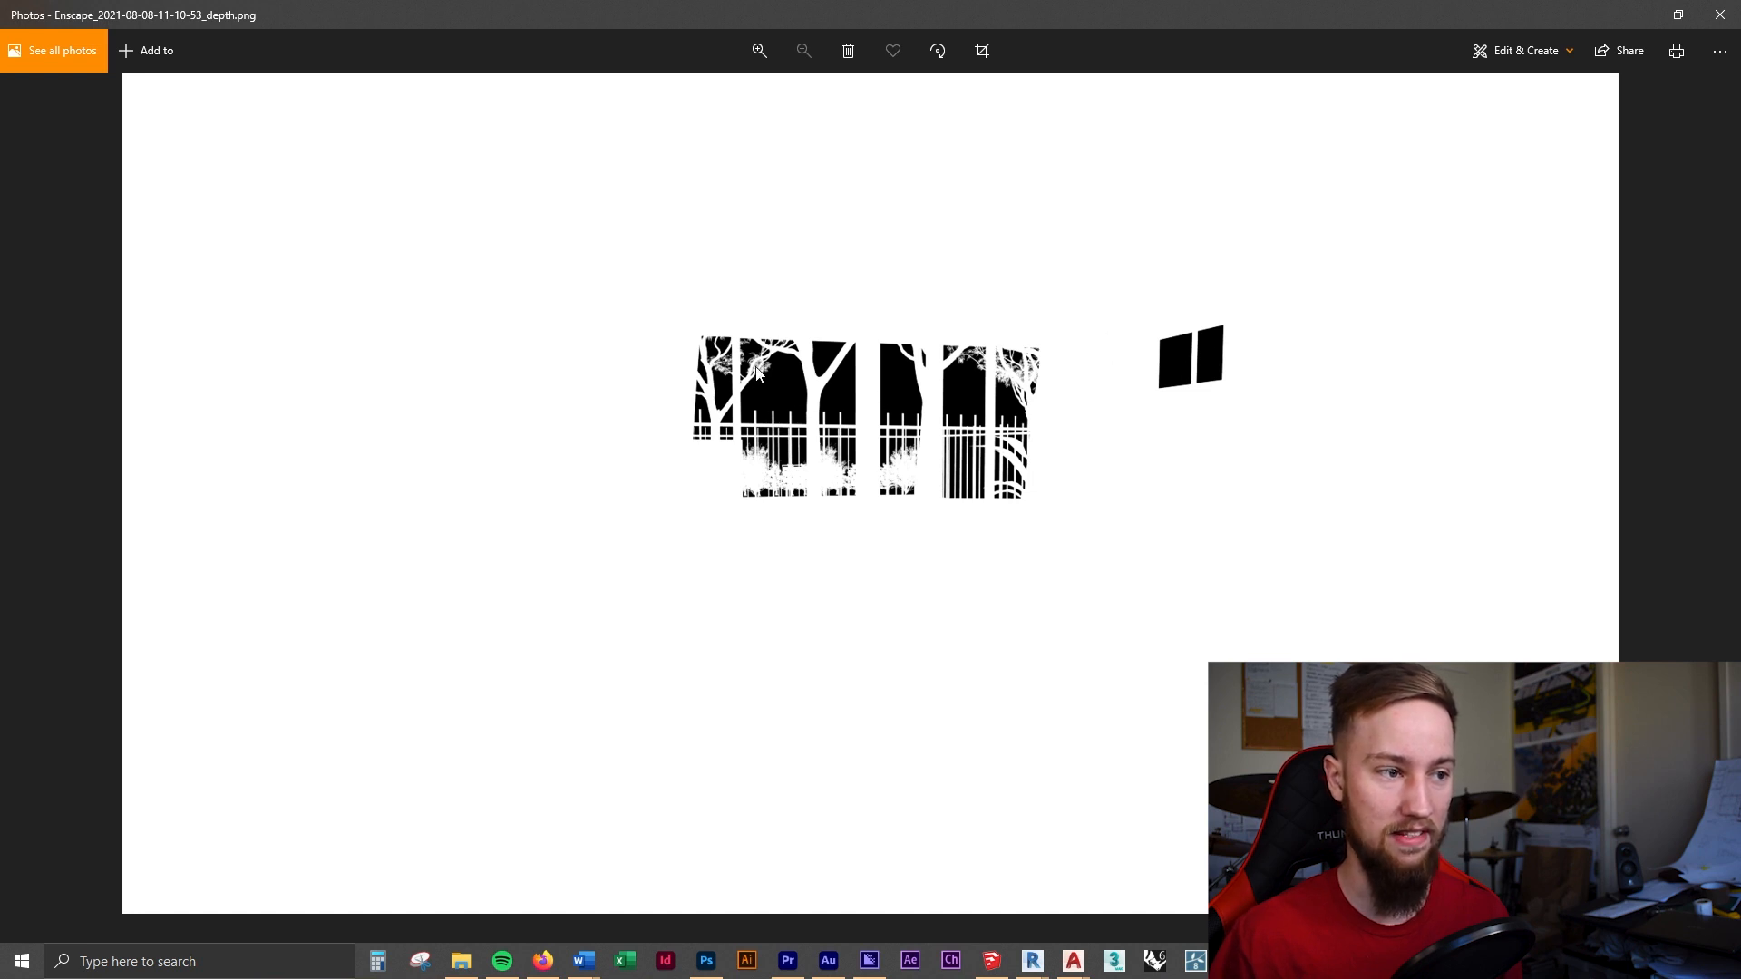
key(Right)
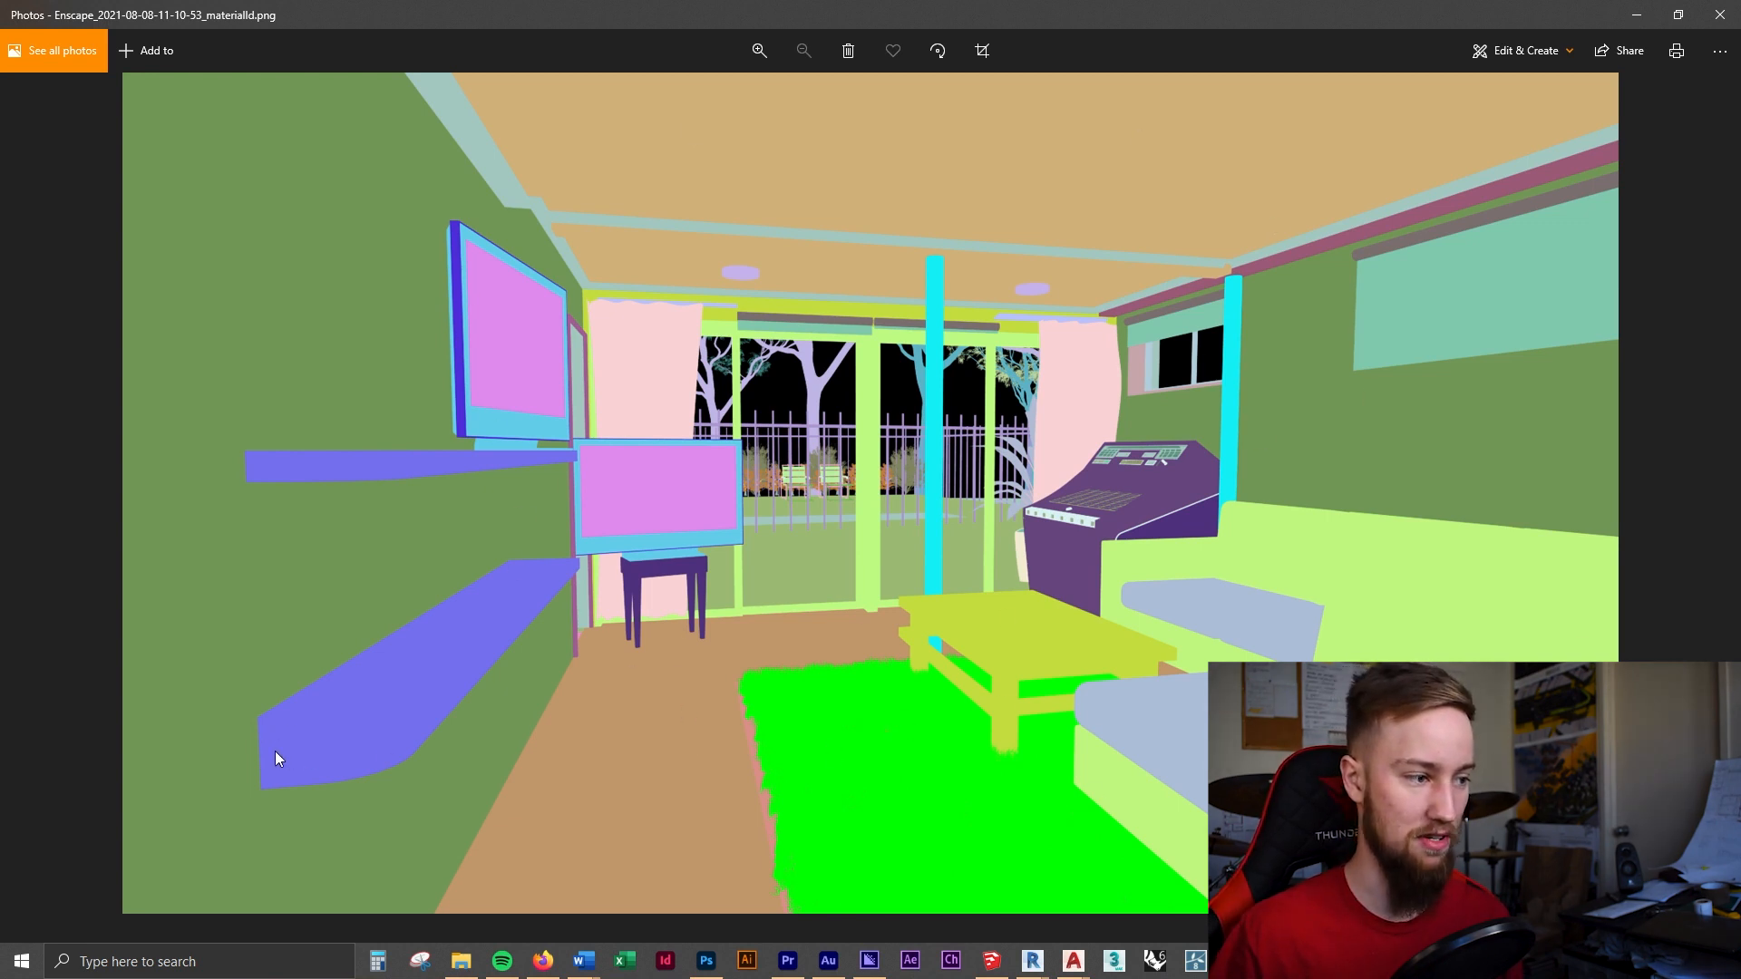
key(Left)
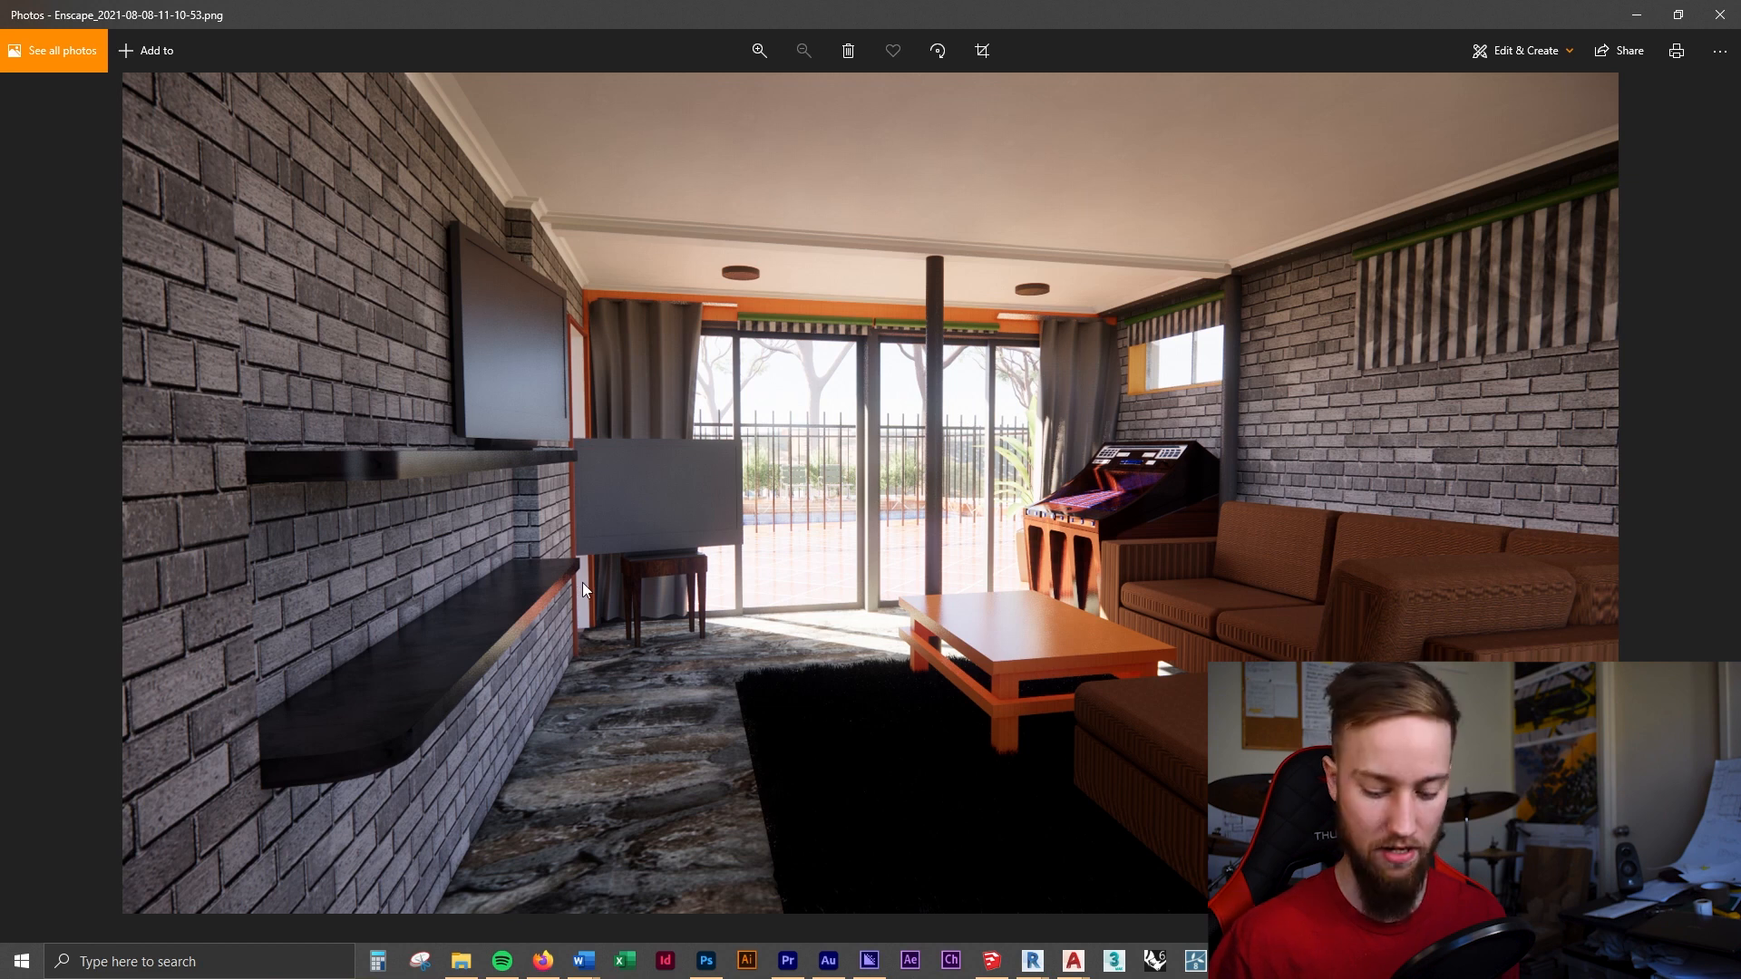
key(Right)
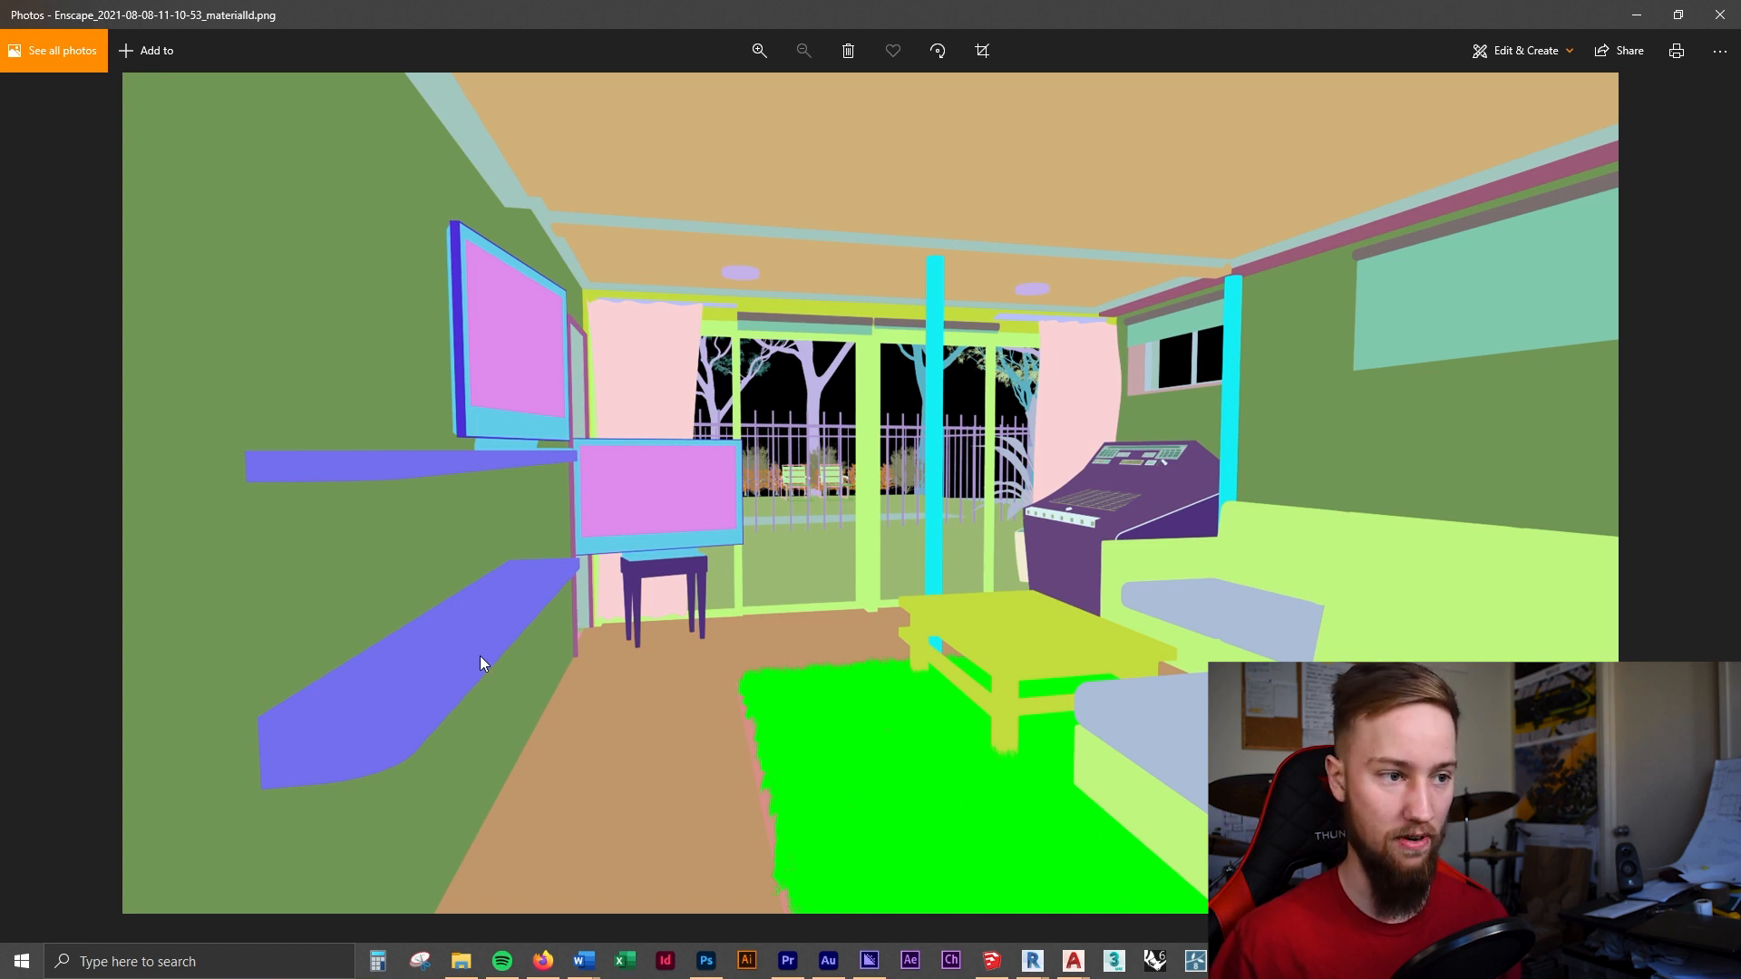
key(Right)
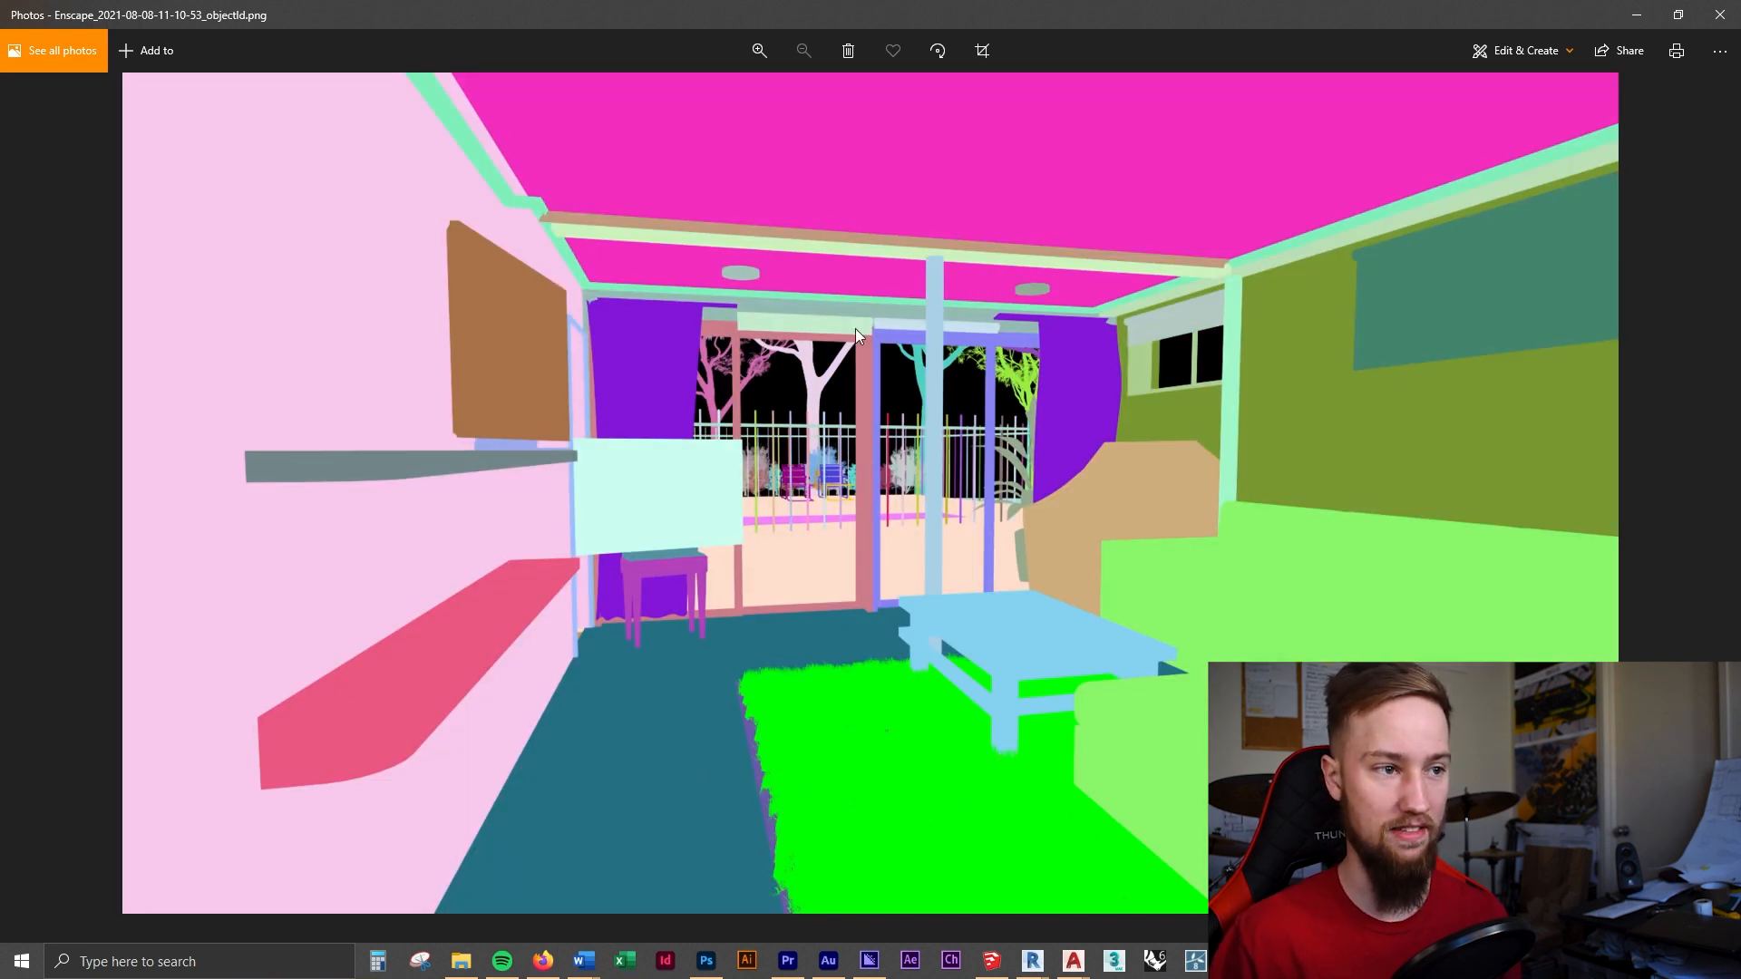
Compare the material-ID image with the object-ID image, close the image viewer and return to the Enscape window
key(Left)
key(Right)
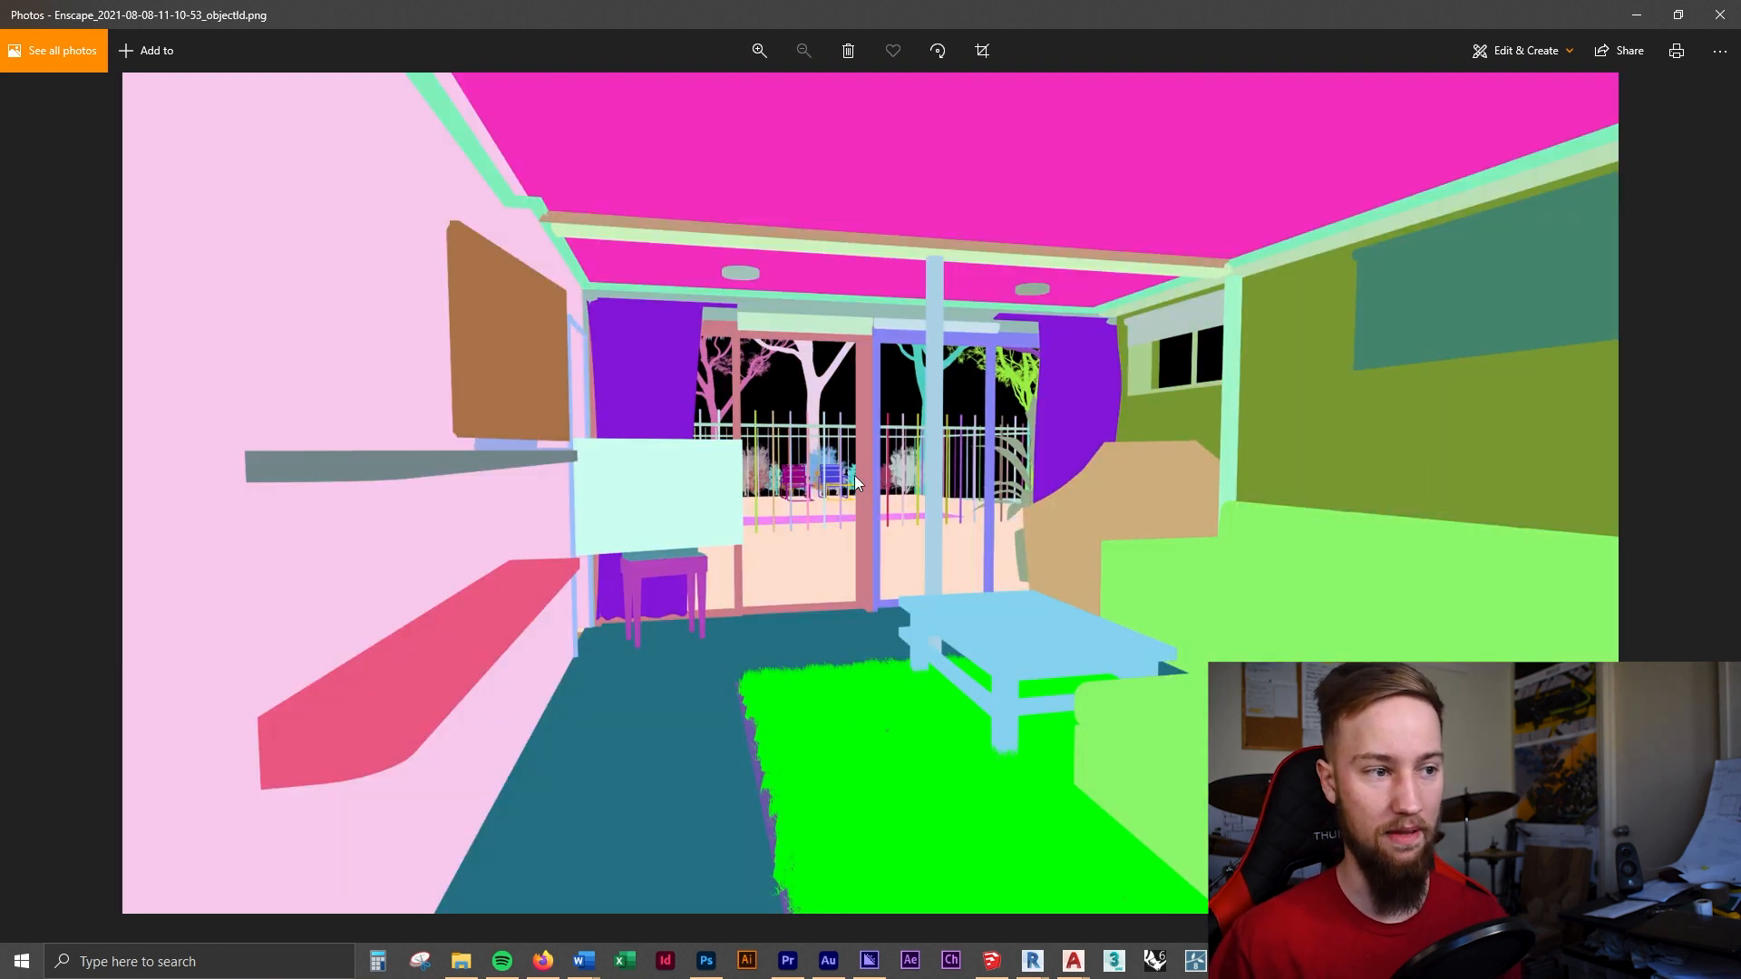
key(Left)
key(Right)
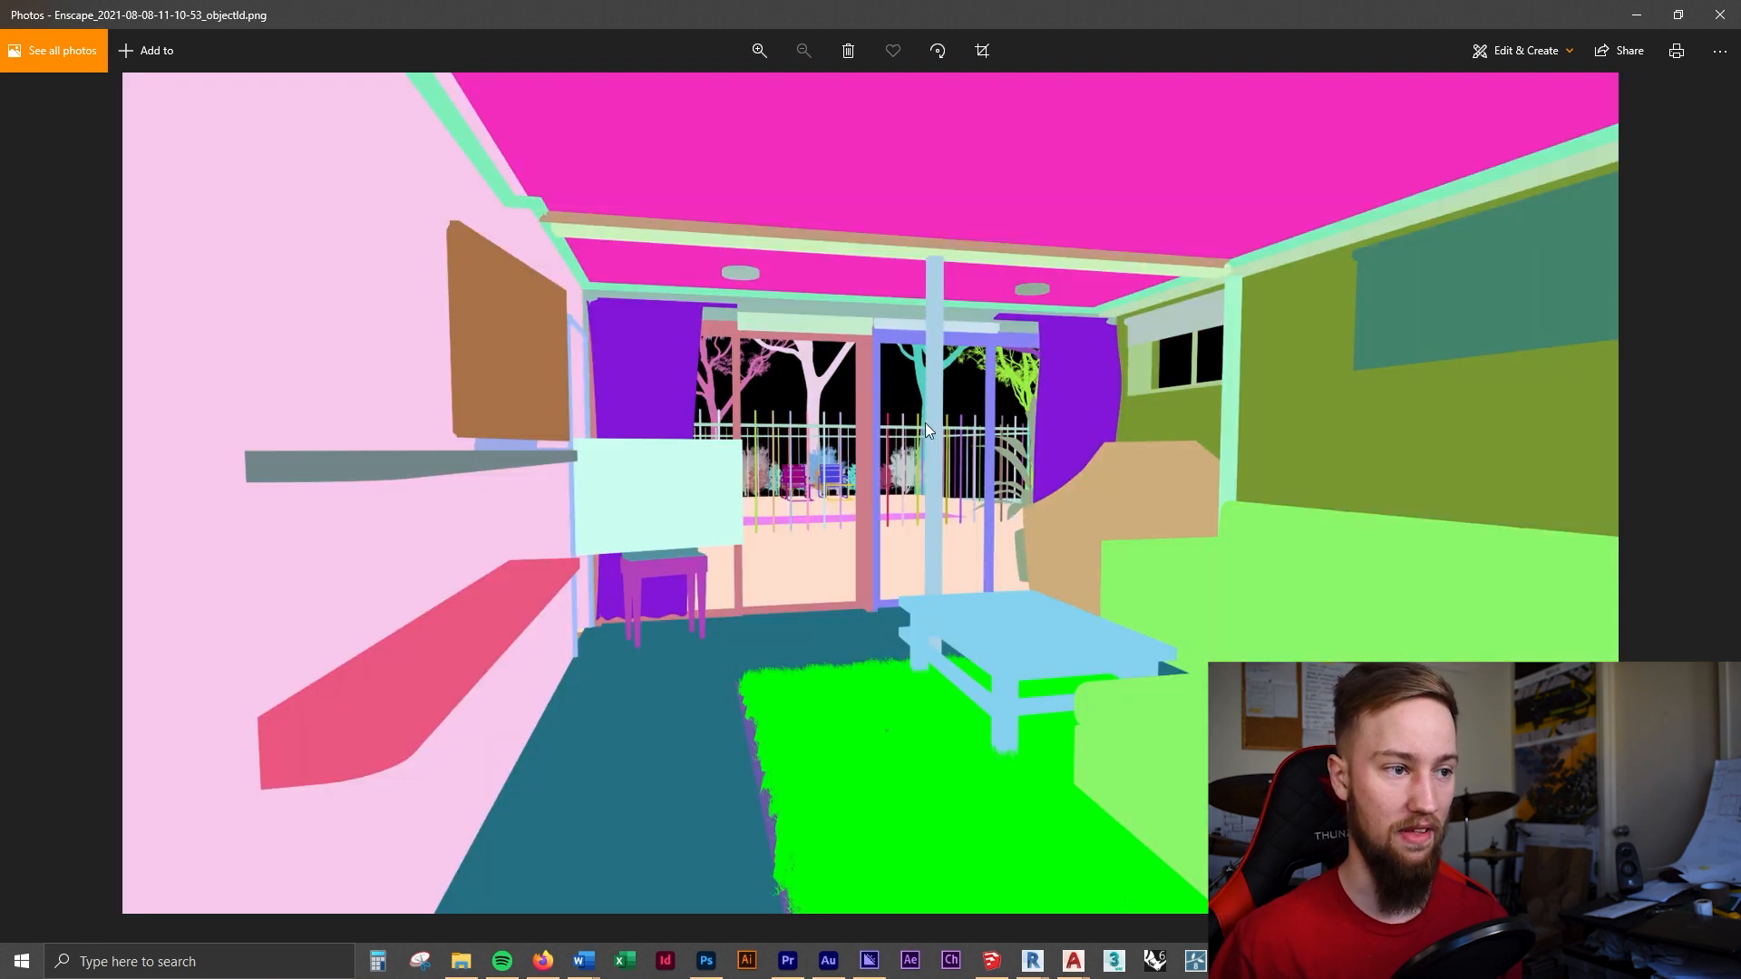
key(alt+F4)
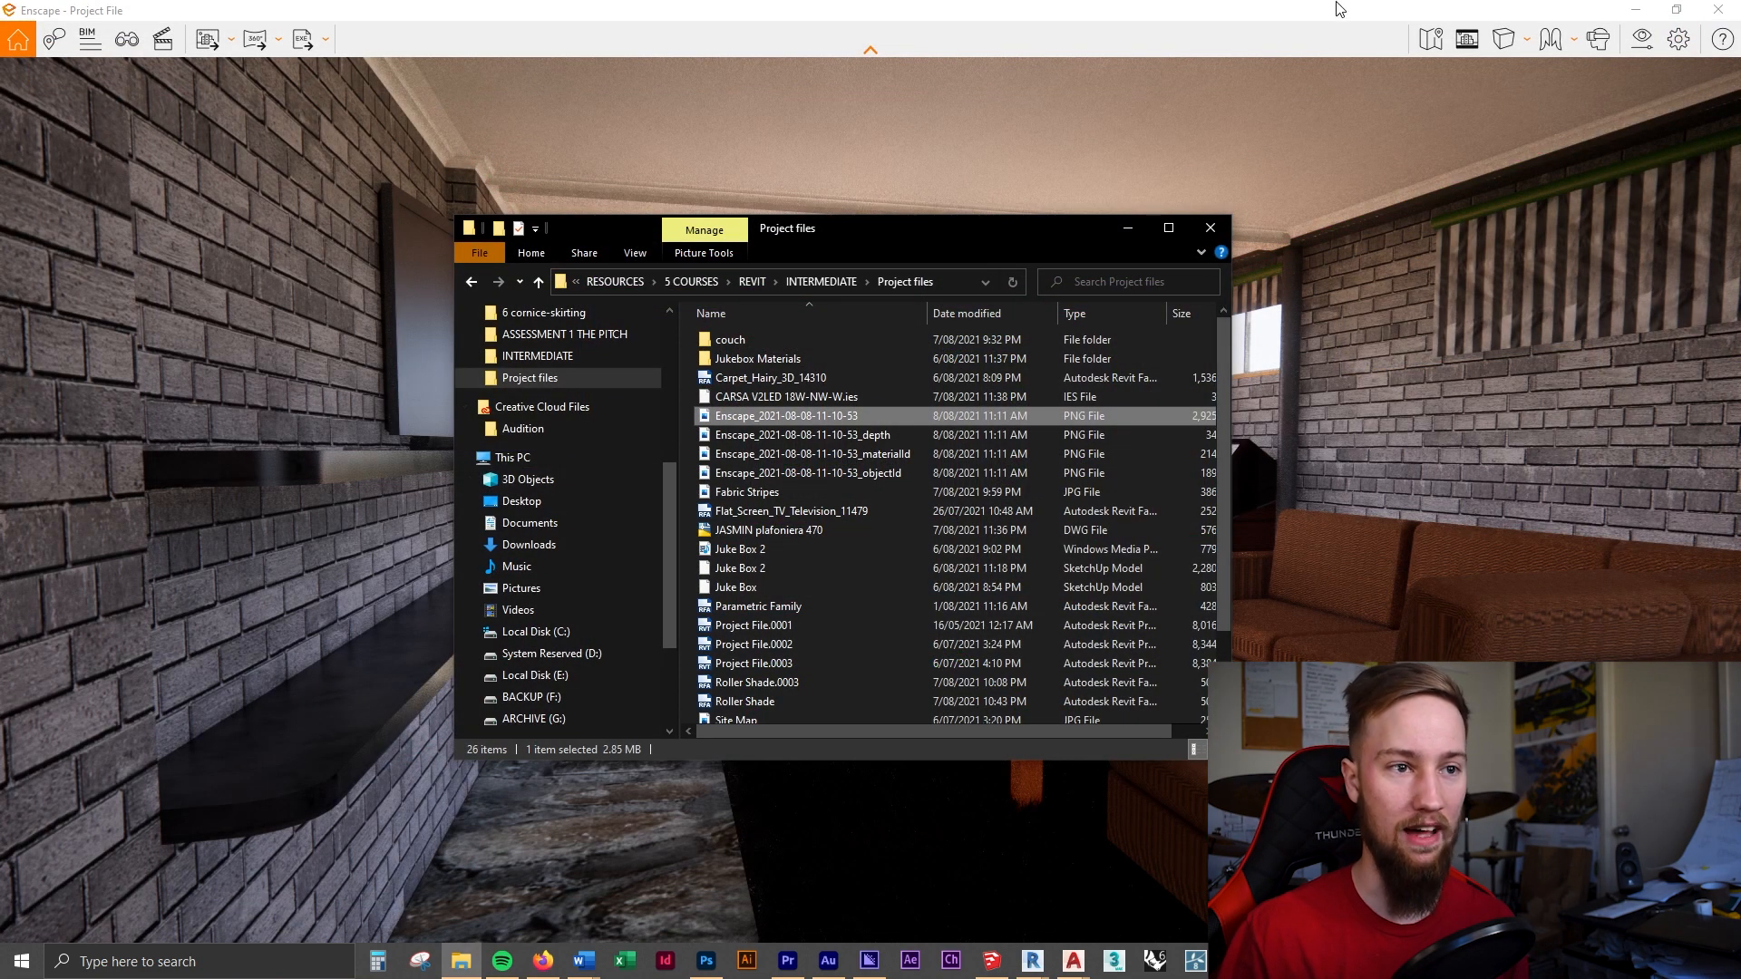
click(1332, 9)
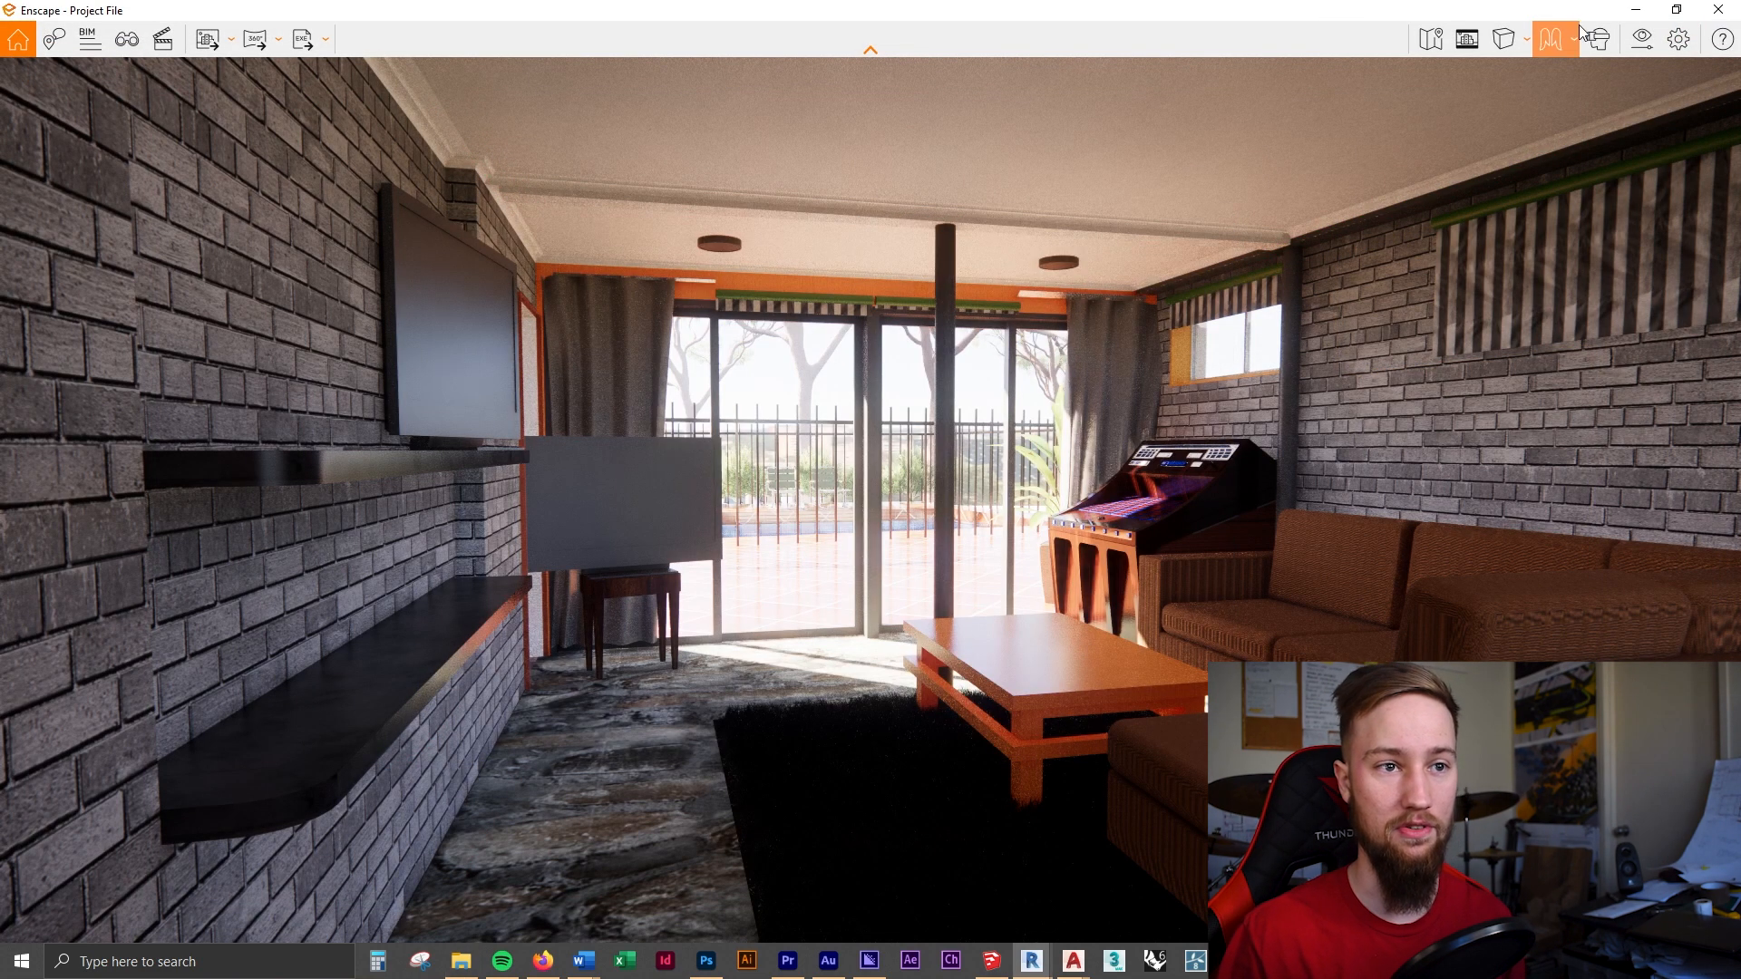
Set the rendering quality to High in the visual settings
click(1690, 50)
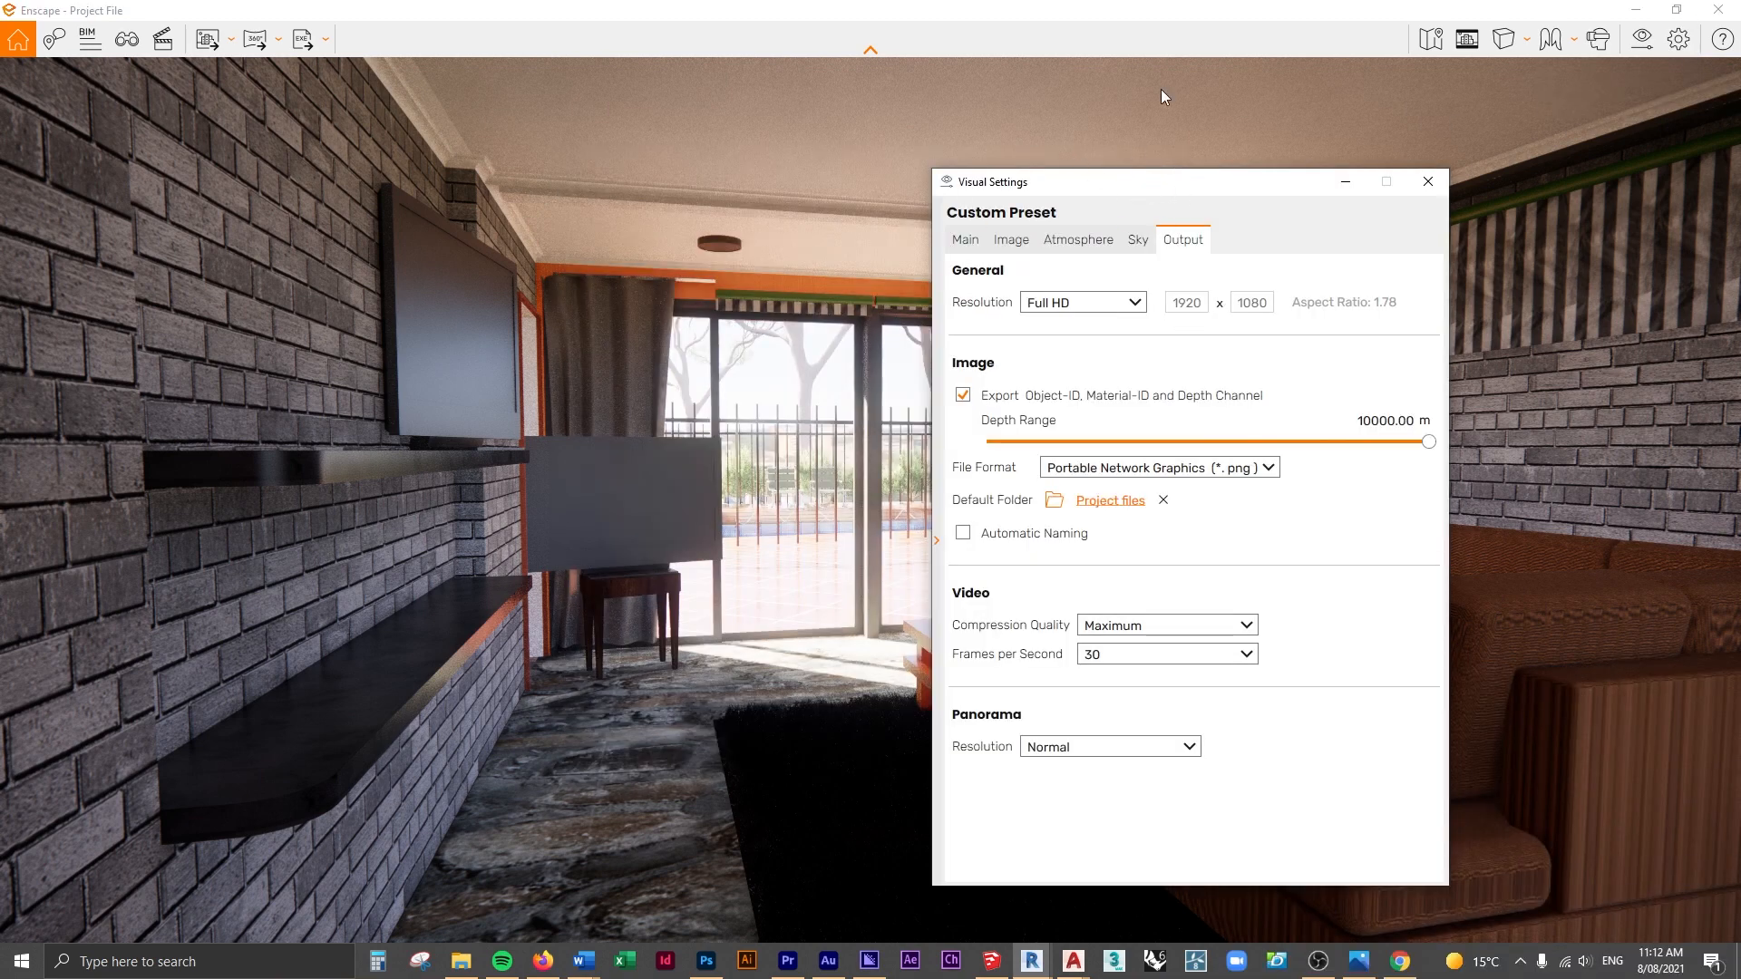
click(965, 243)
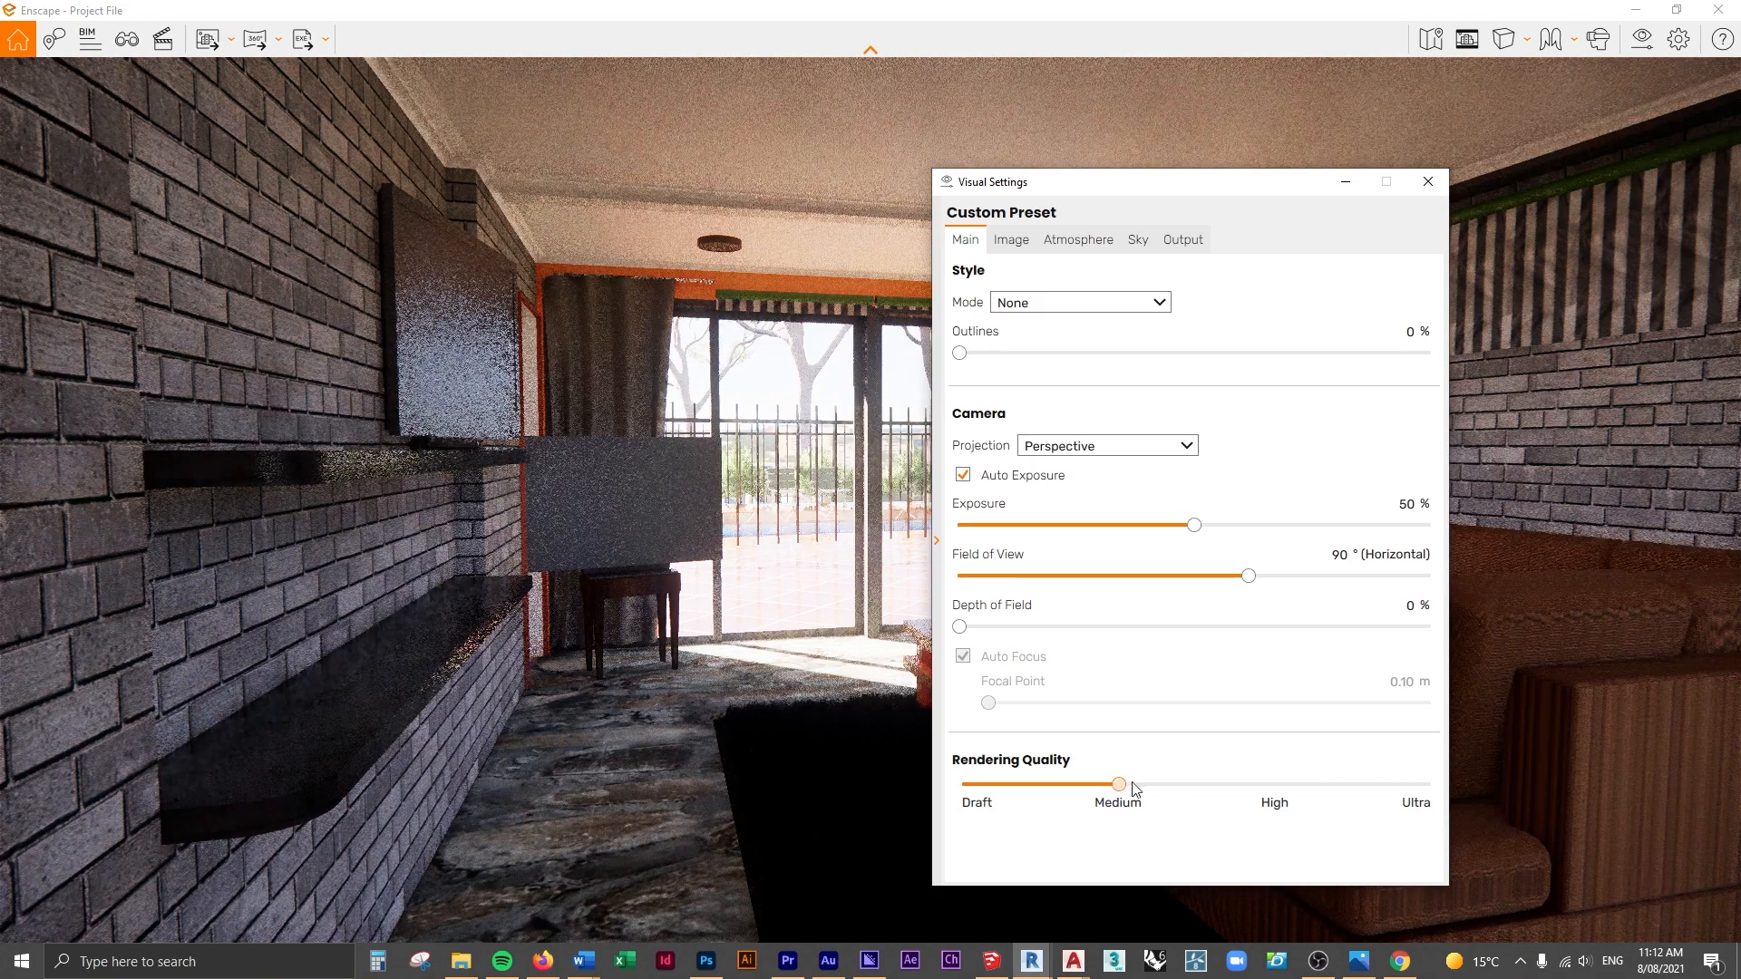
drag(1118, 784, 1273, 784)
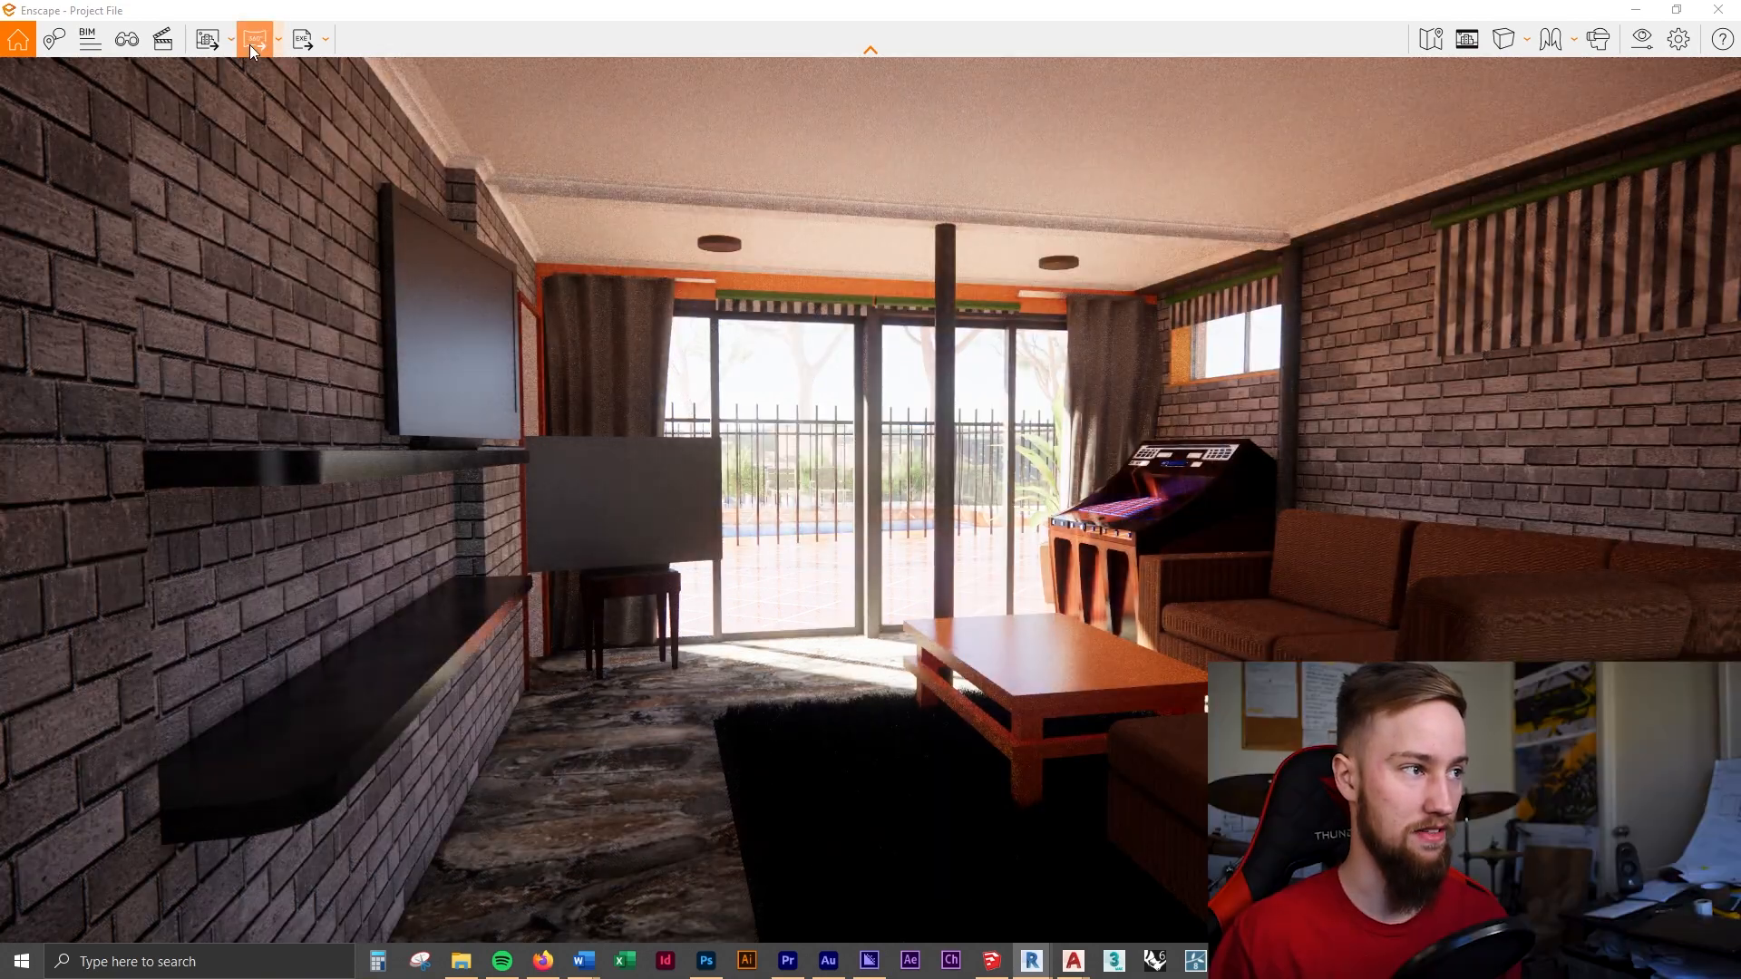
Create a folder named Final Render and save the living room render as Final Interior Render.png
click(196, 45)
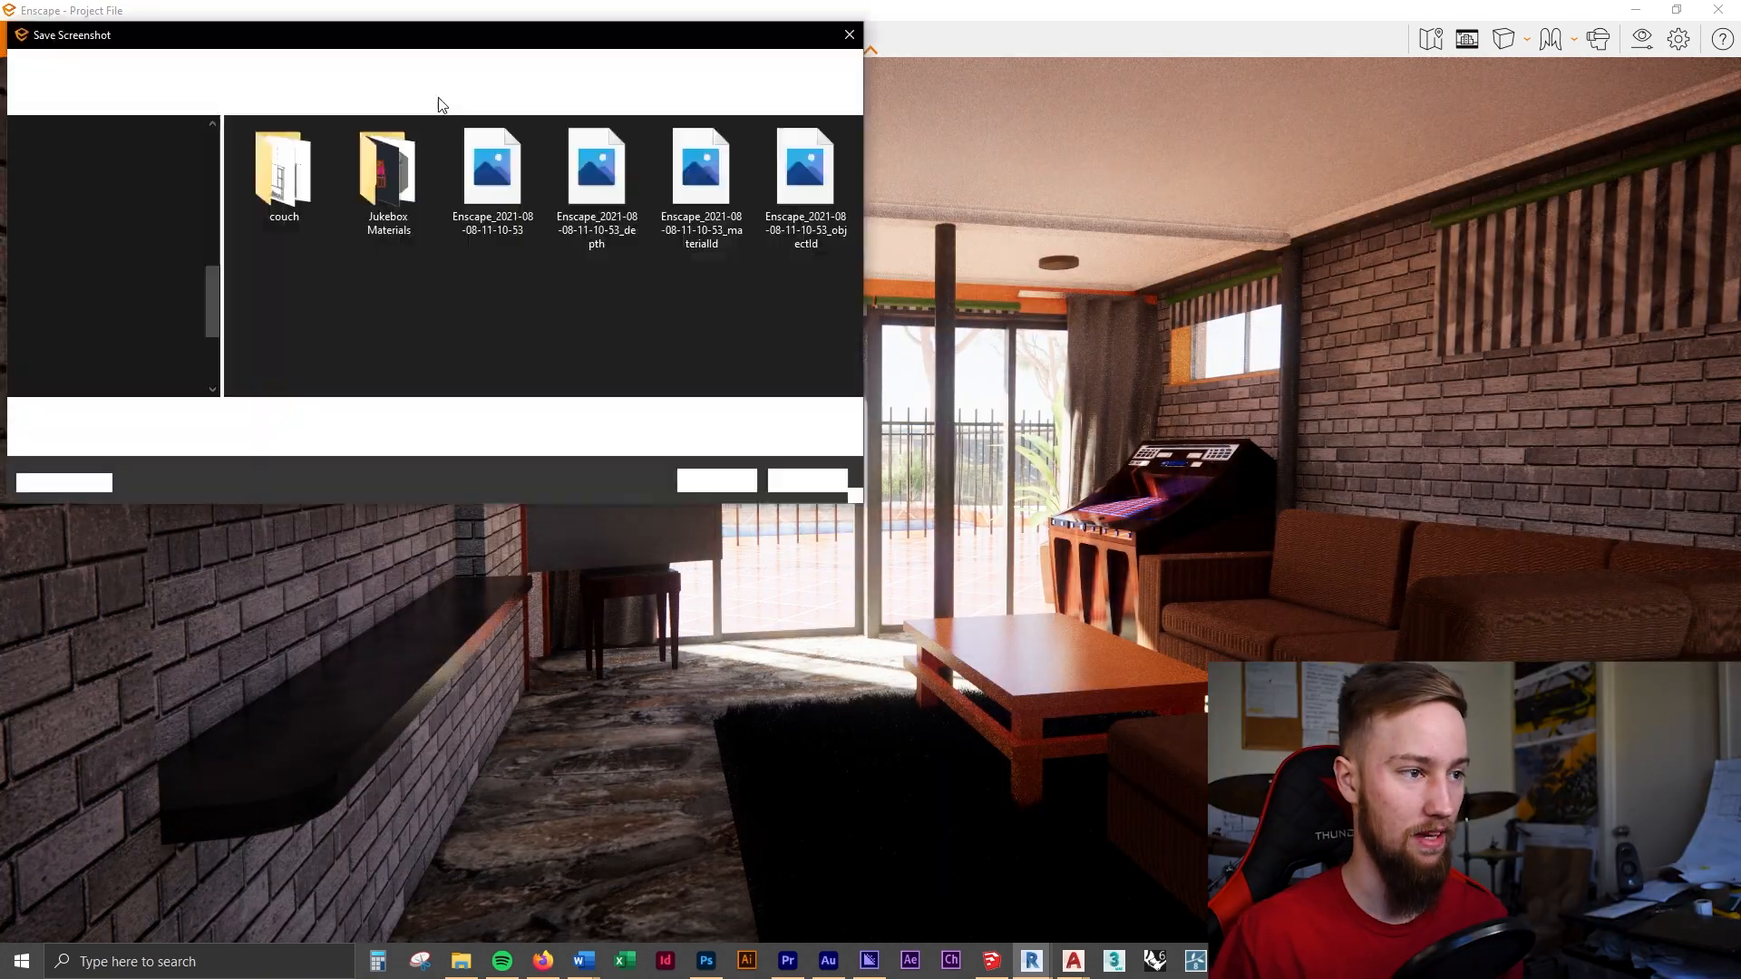
click(120, 100)
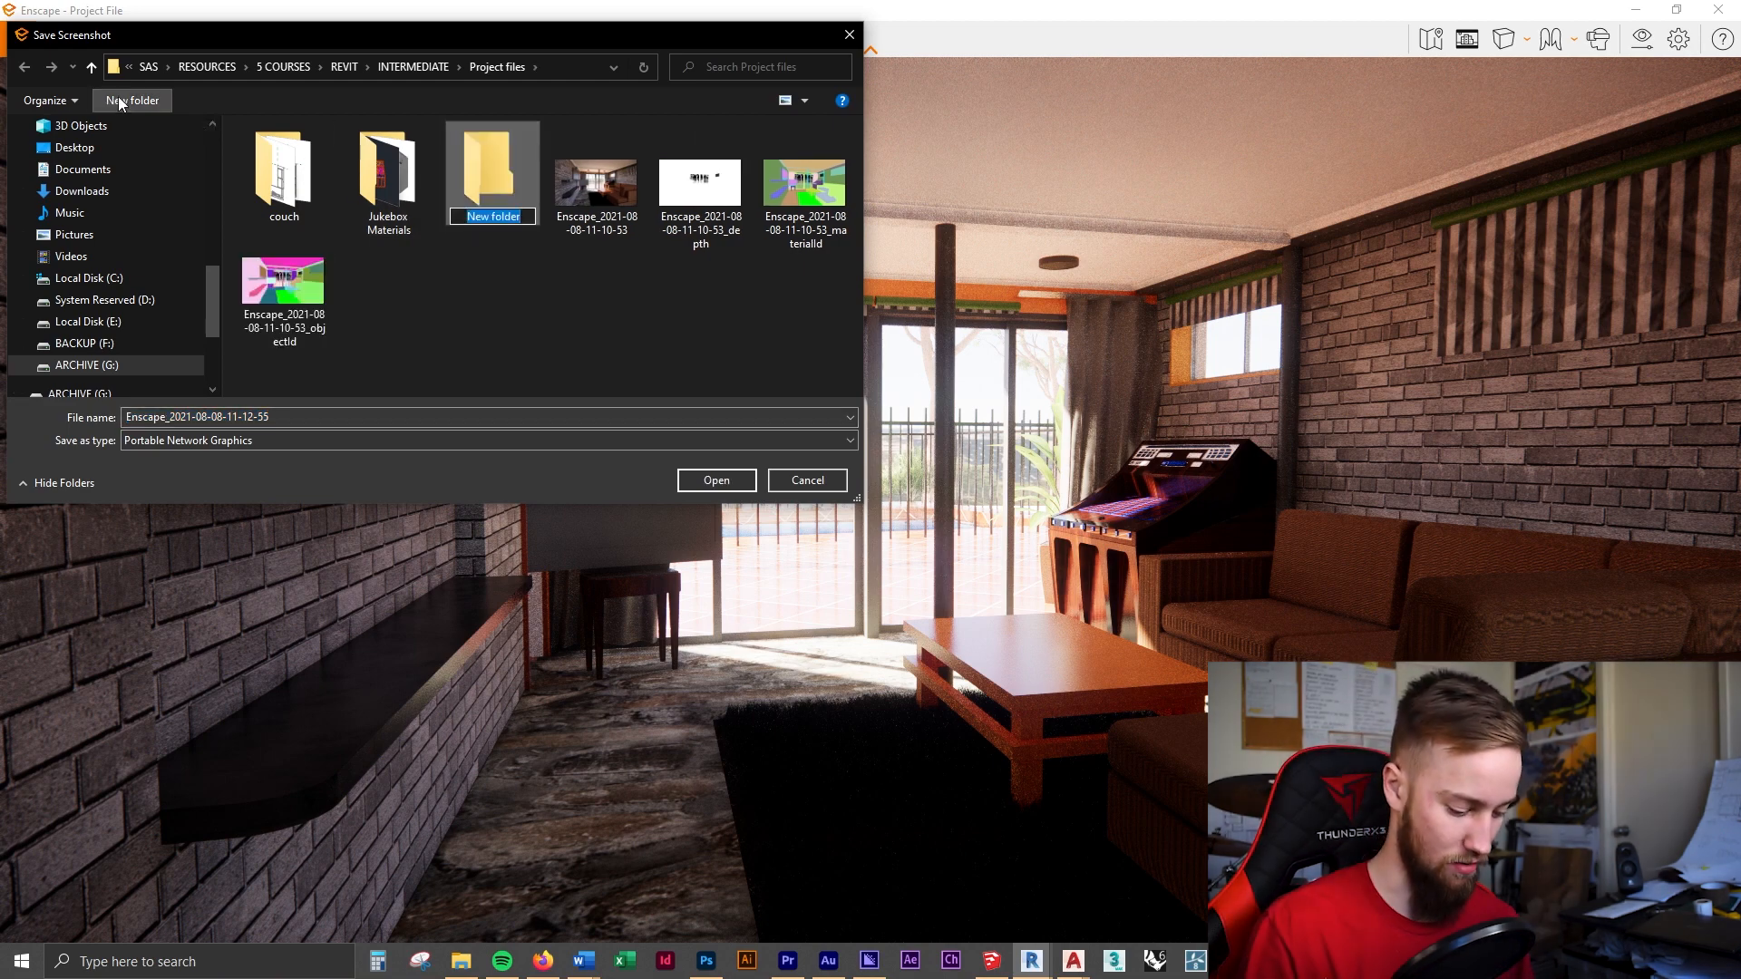
text(Final Render)
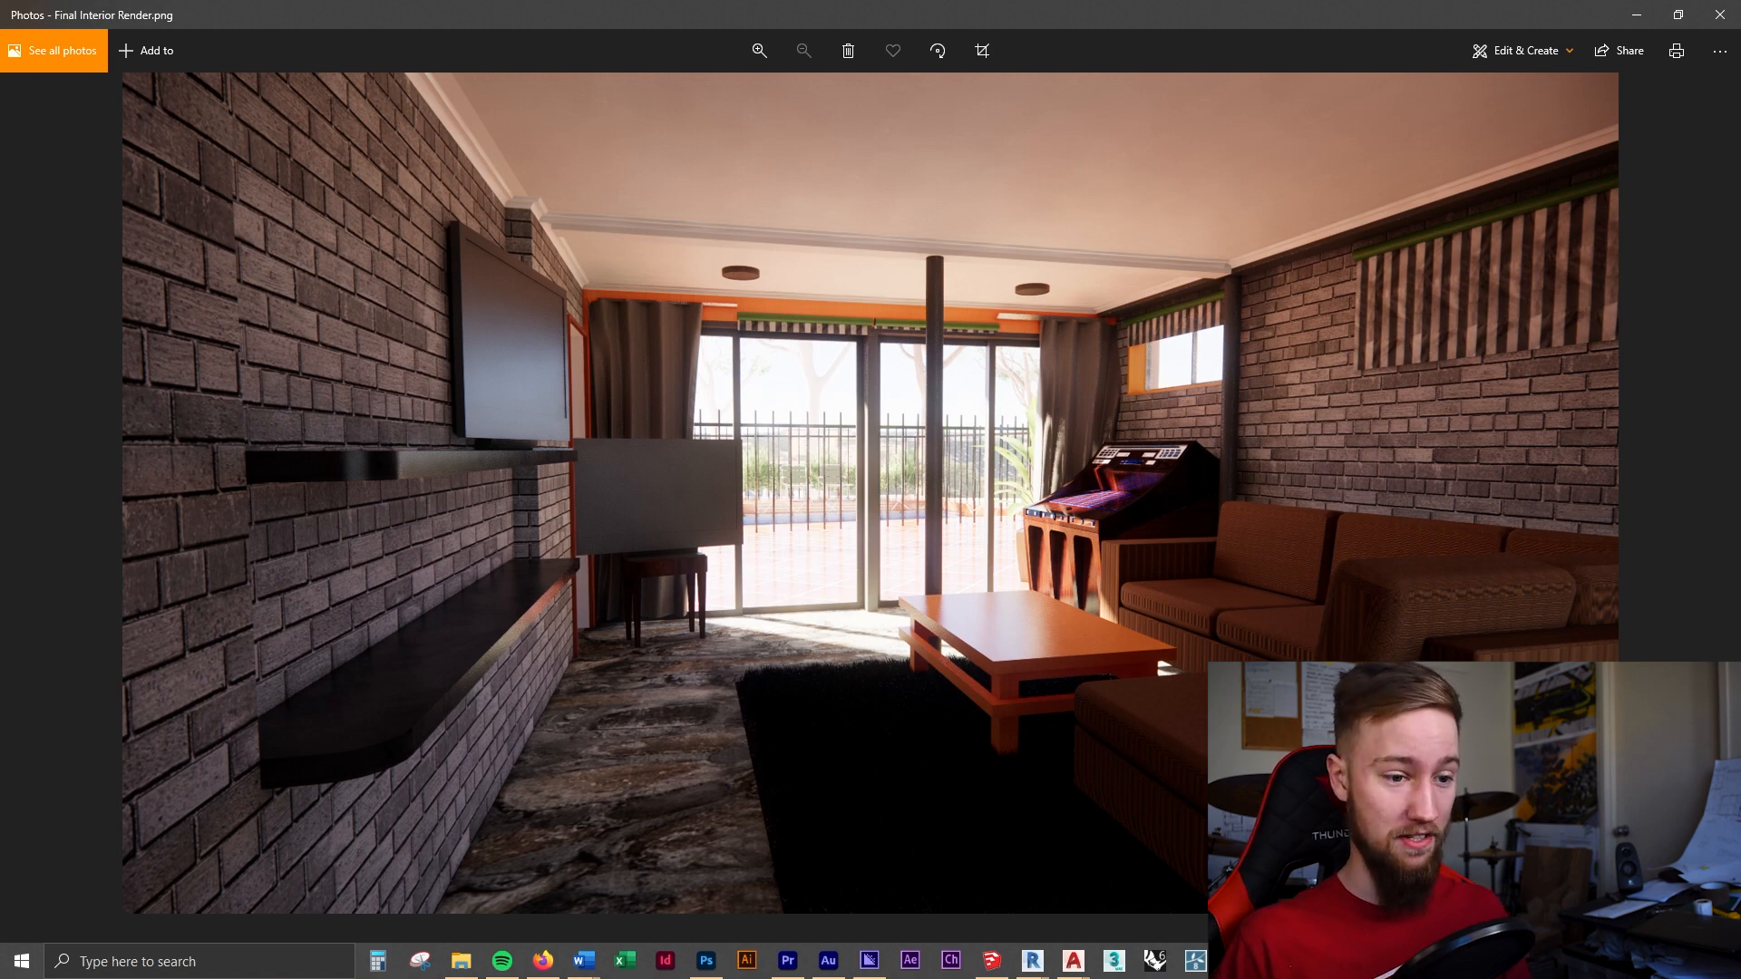
Bring up the reference photo of the real living room and move it aside to compare it with the final render
click(1400, 961)
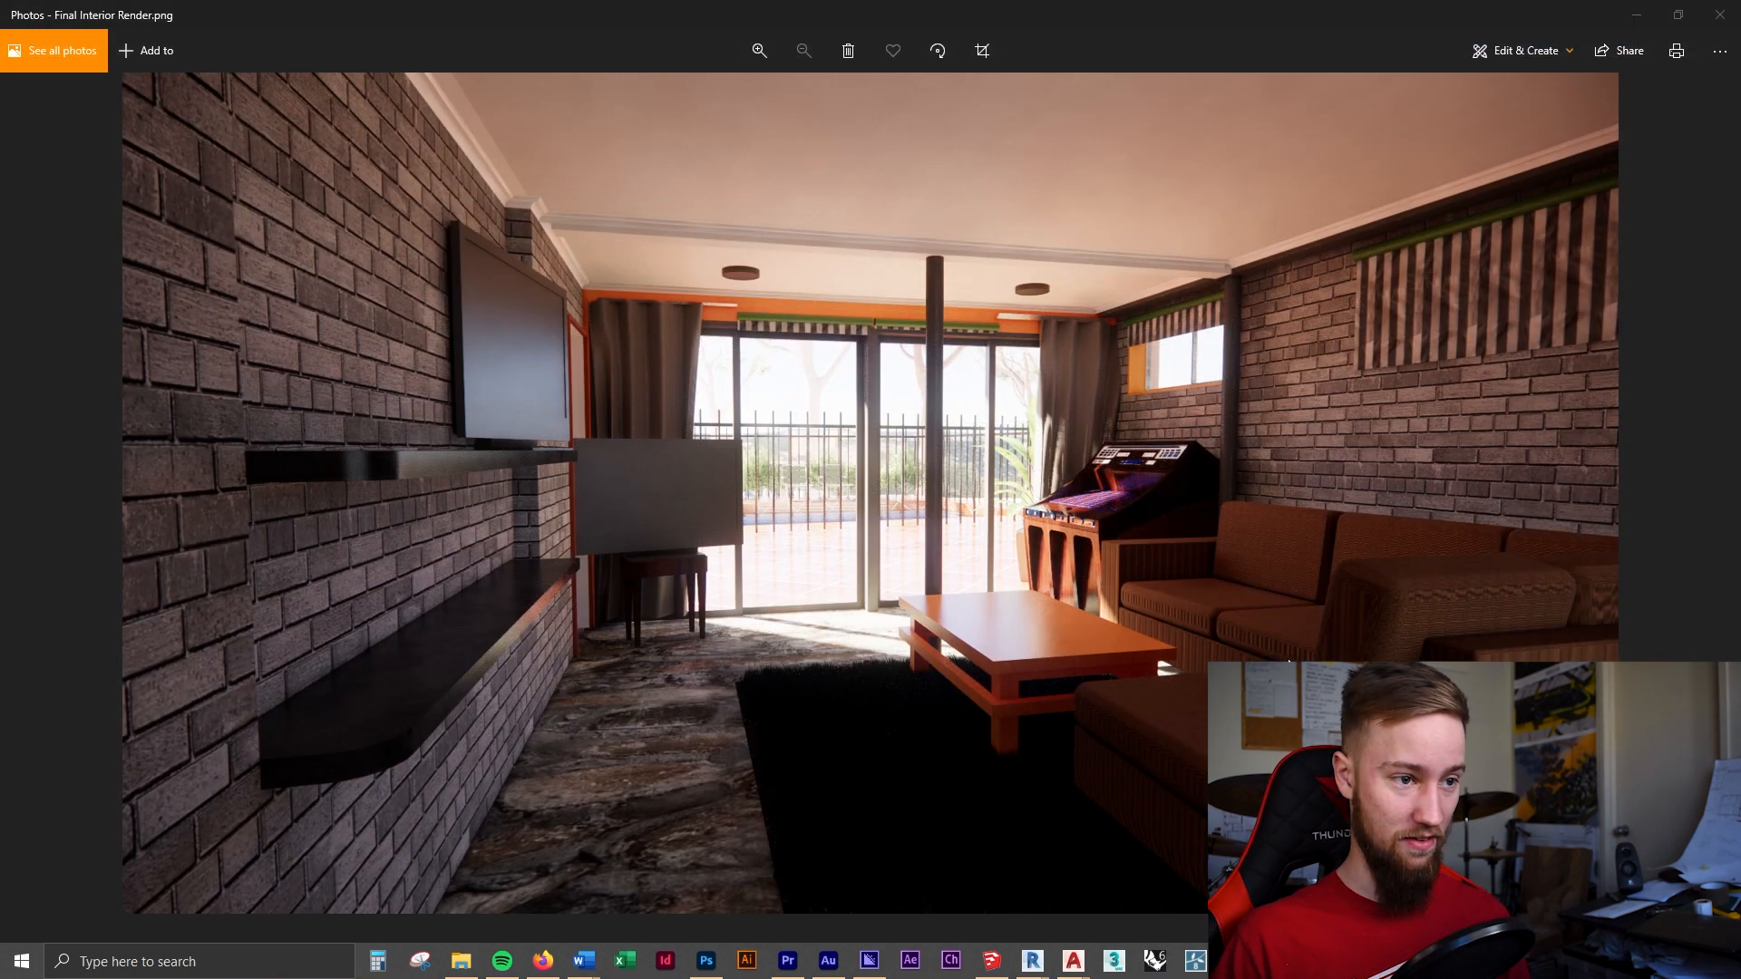
click(1387, 961)
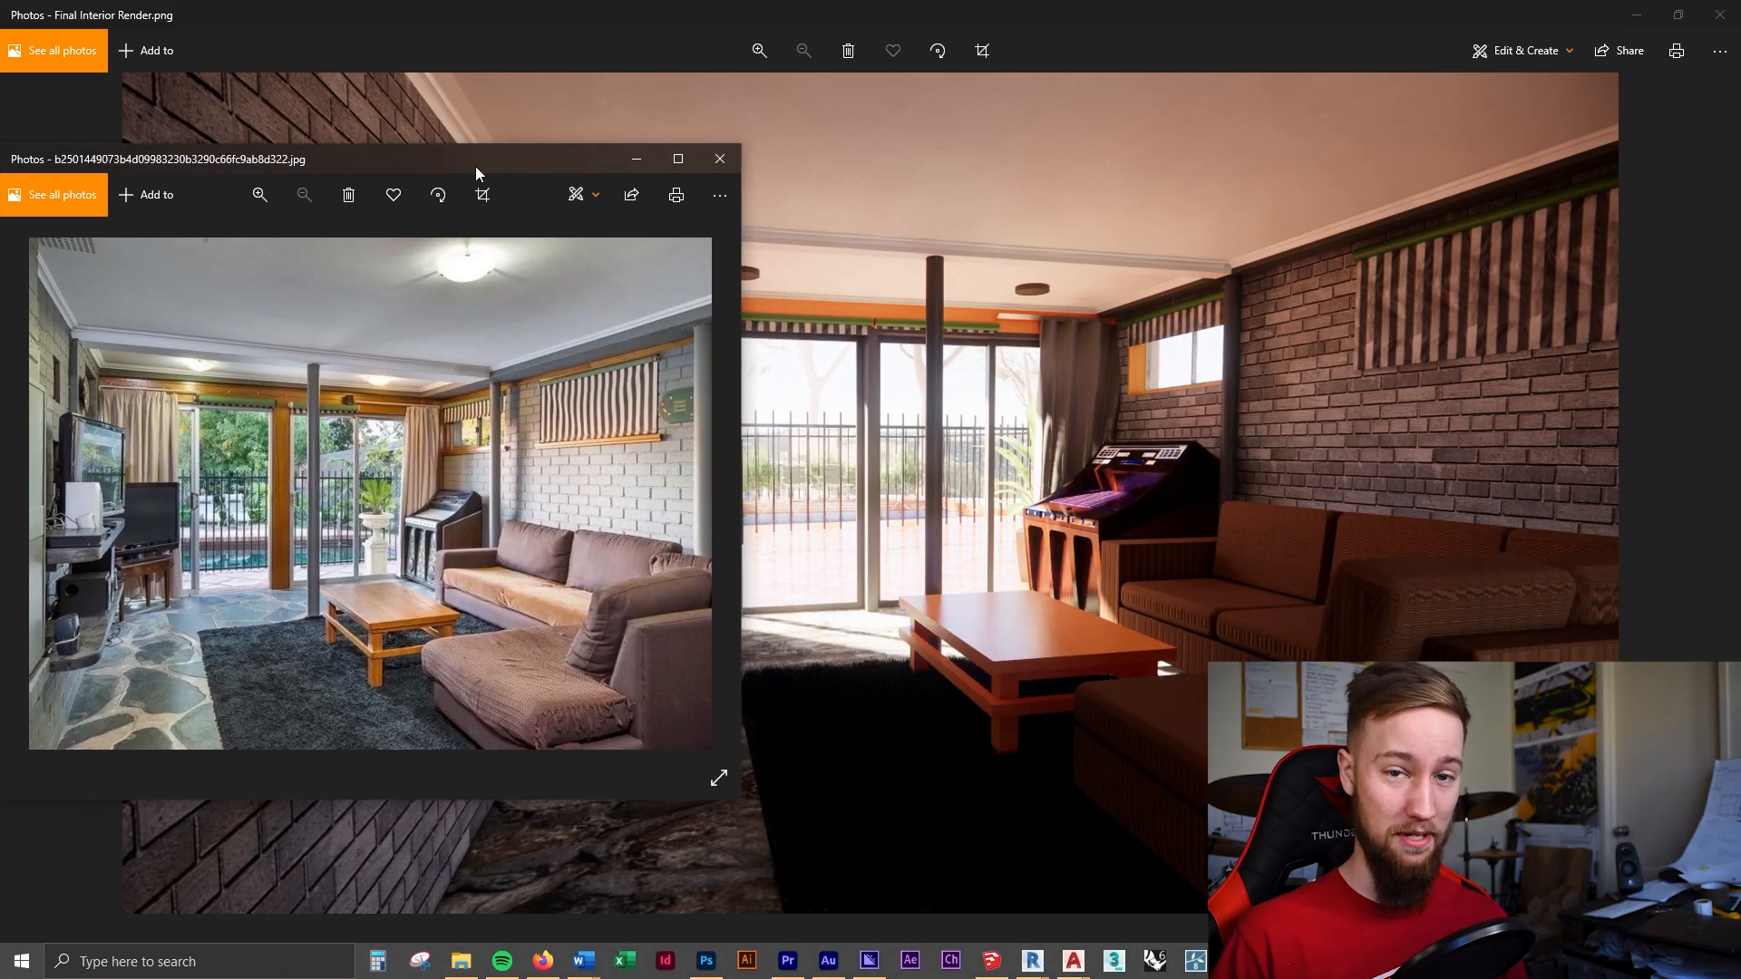
drag(475, 166, 1740, 236)
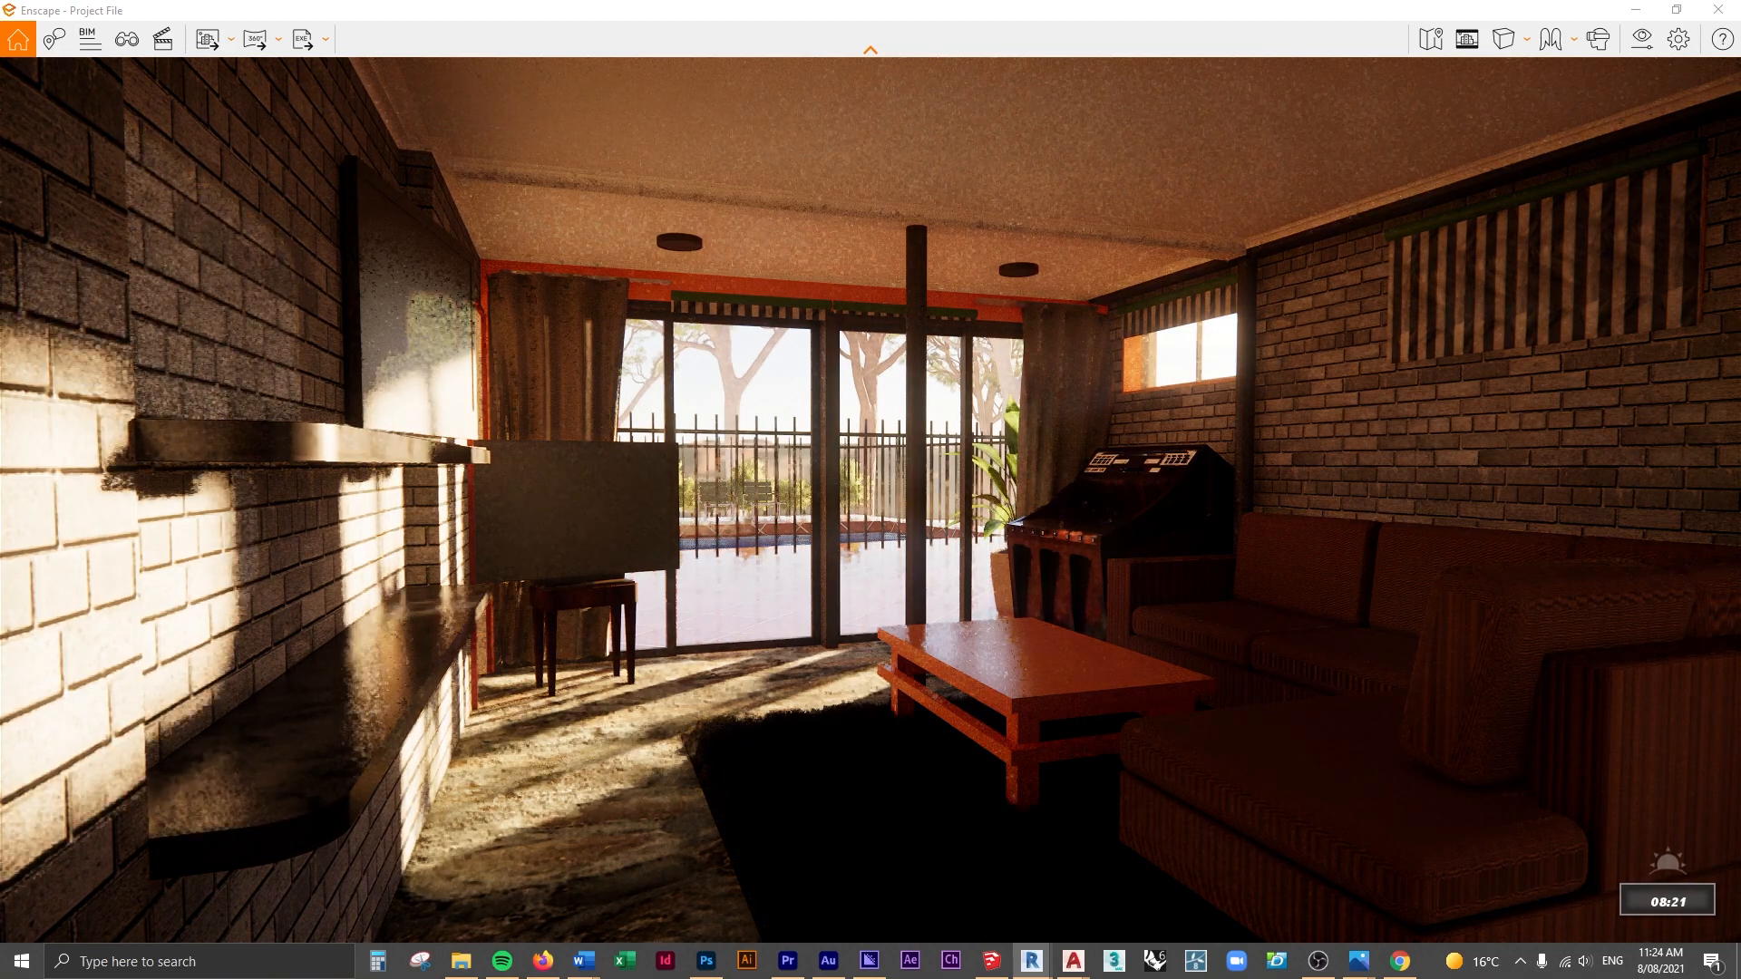
shift+right_drag(436, 477, 528, 477)
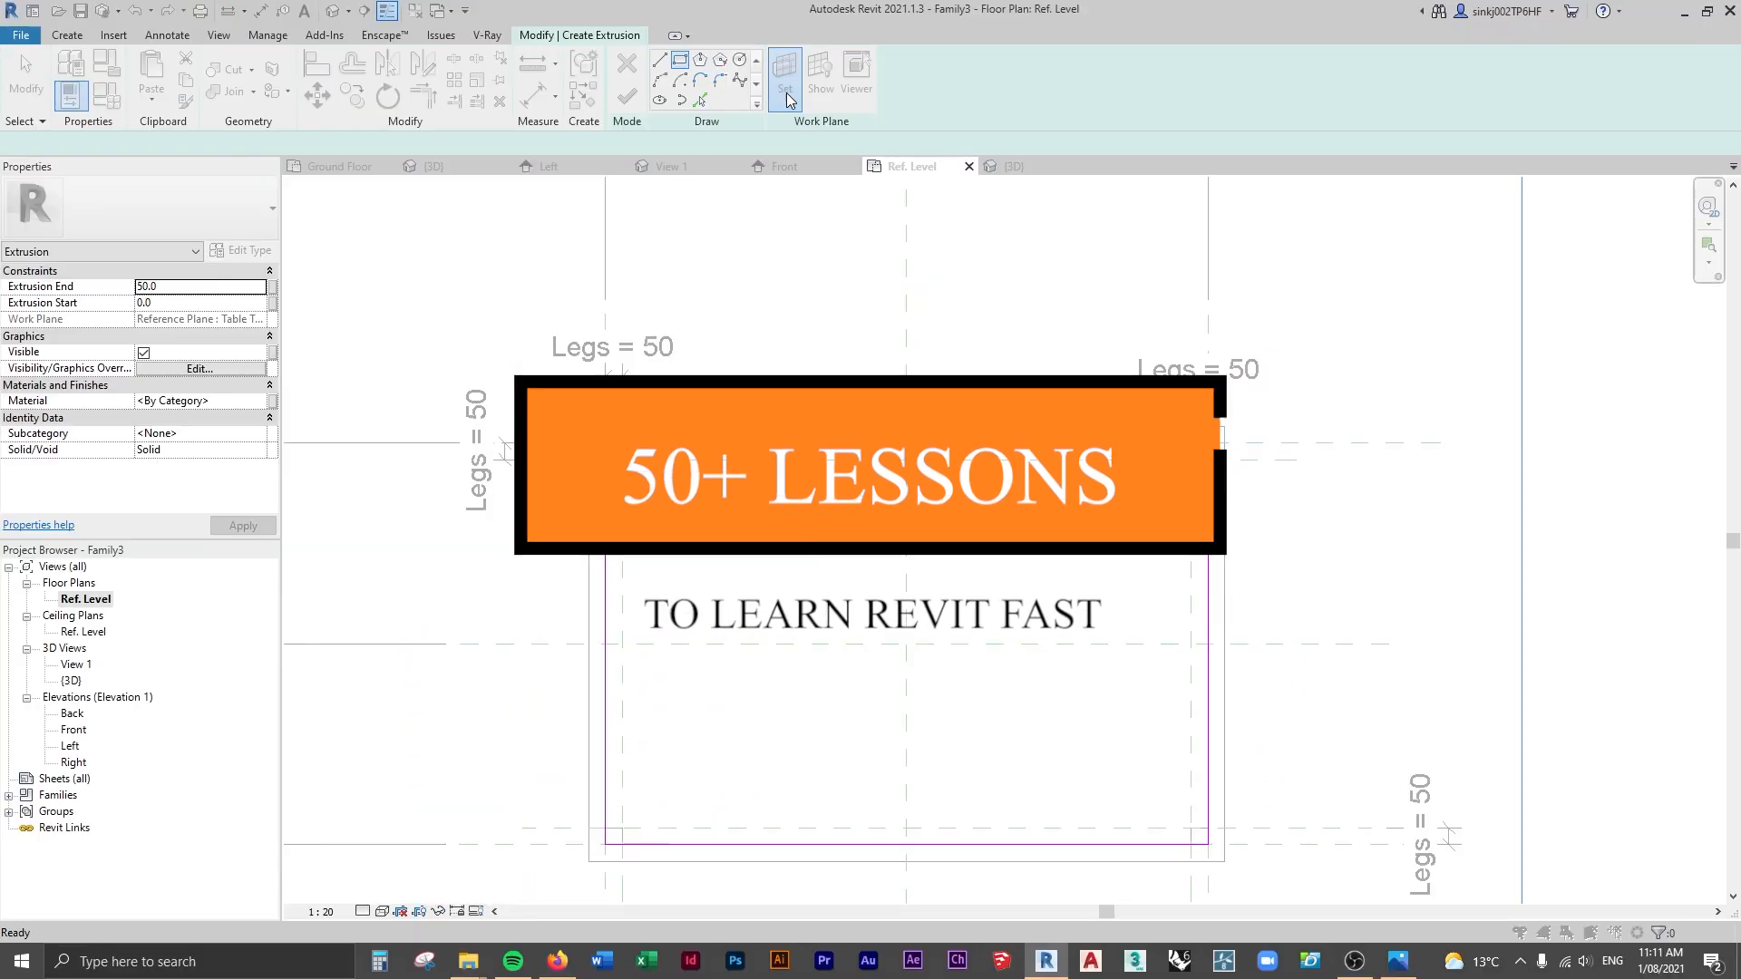
click(786, 94)
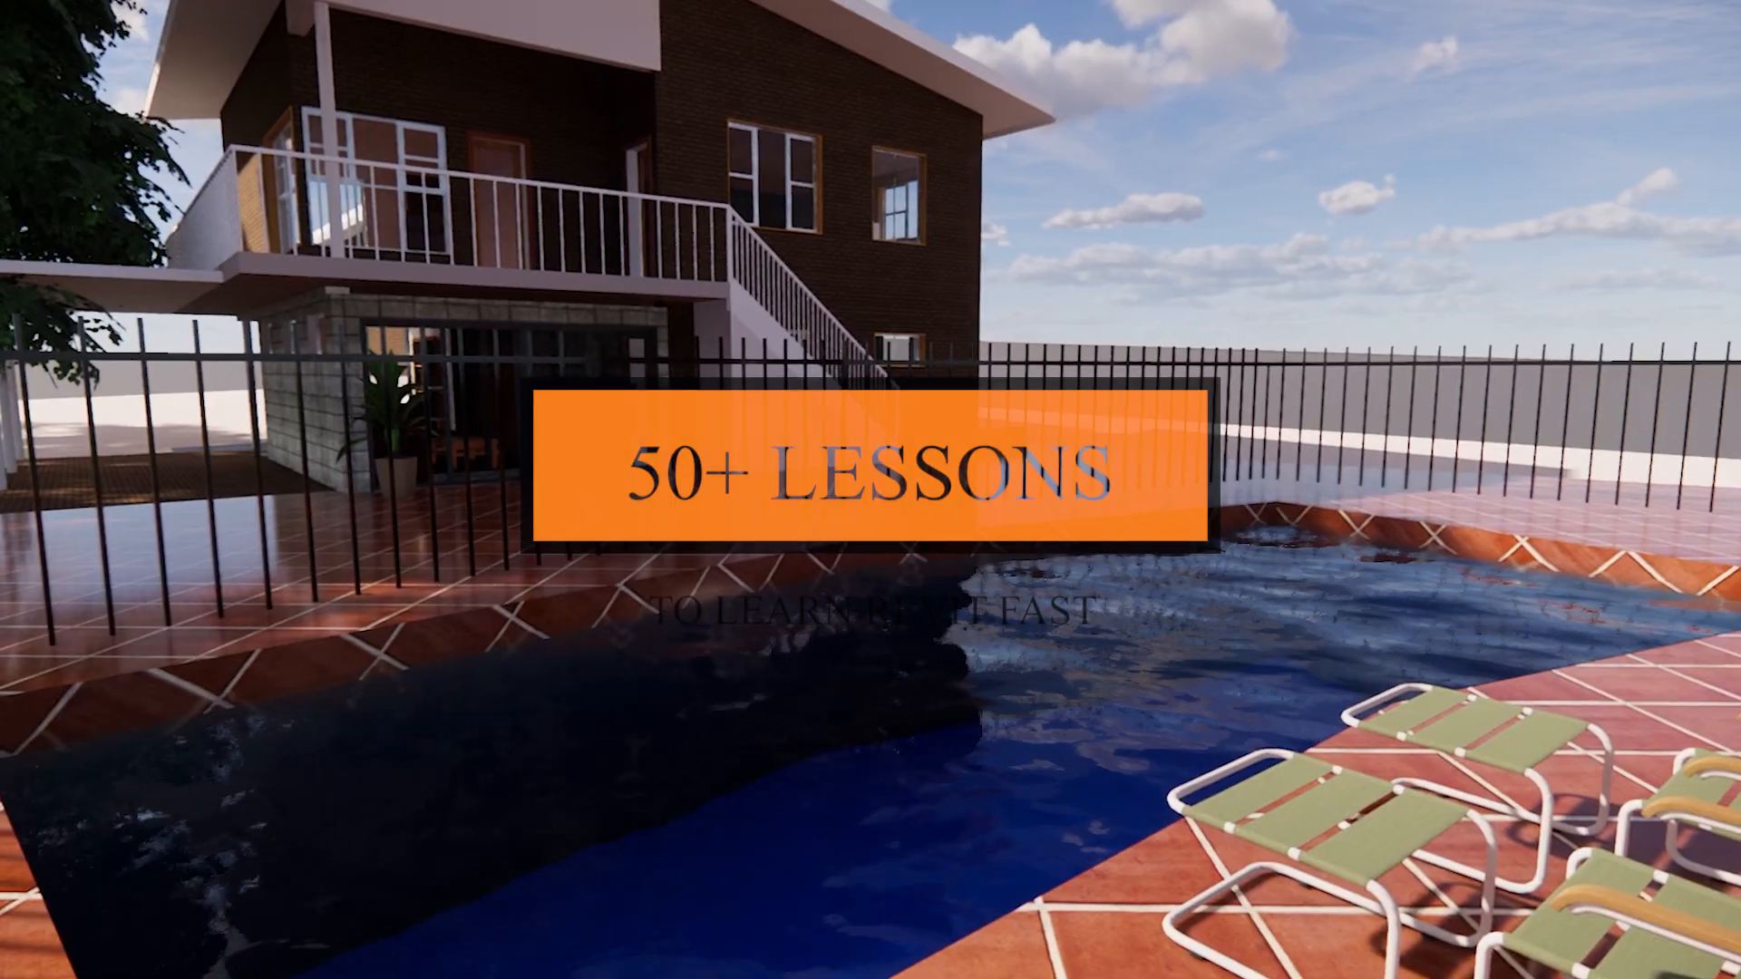